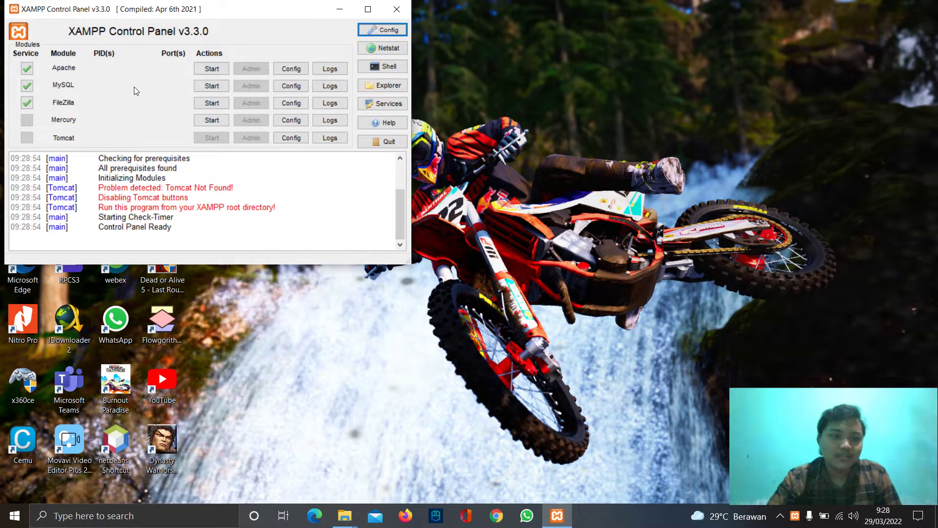
- Start MySQL on port 3306 in XAMPP and minimize the control panel
{"action": "left_click", "coordinate": [204, 87]}
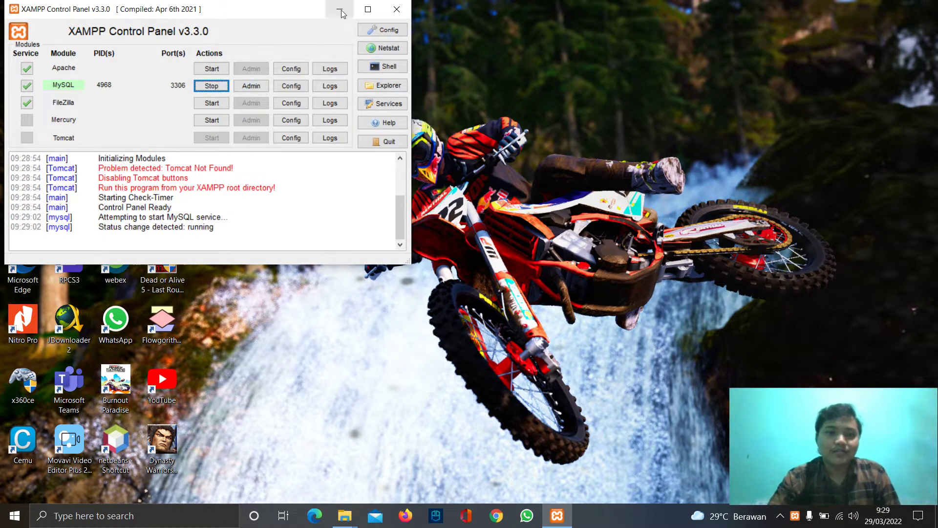
{"action": "left_click", "coordinate": [398, 13]}
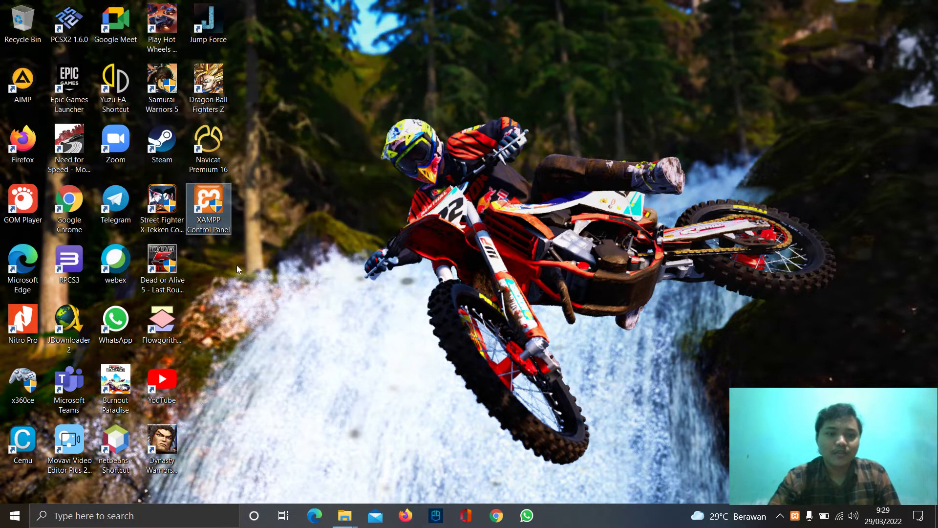
- Launch Navicat, add a MySQL connection project1 to localhost, and open it to list its databases
{"action": "double_click", "coordinate": [218, 155]}
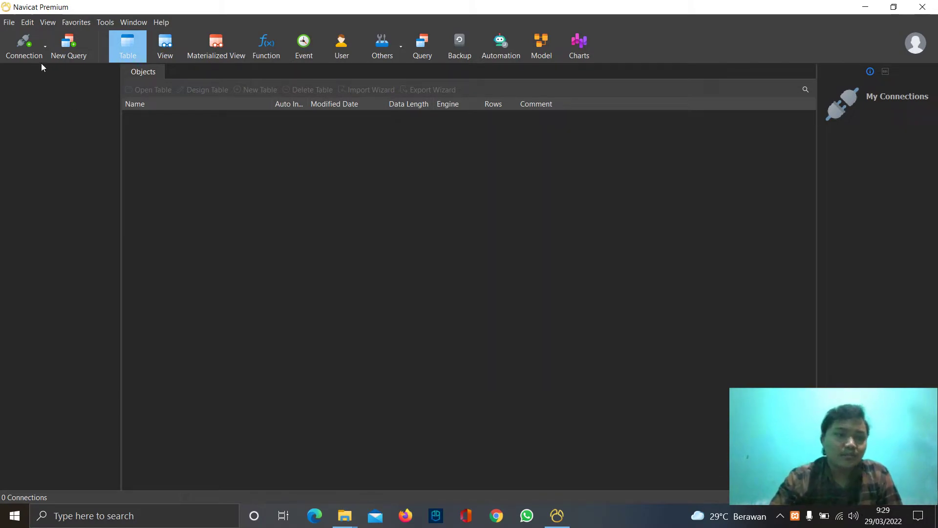
{"action": "left_click", "coordinate": [32, 51]}
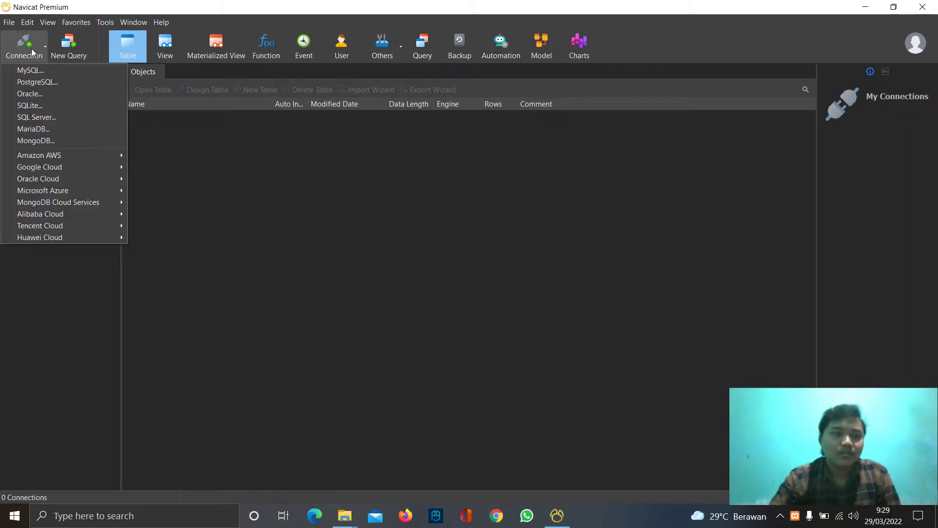
{"action": "left_click", "coordinate": [34, 73]}
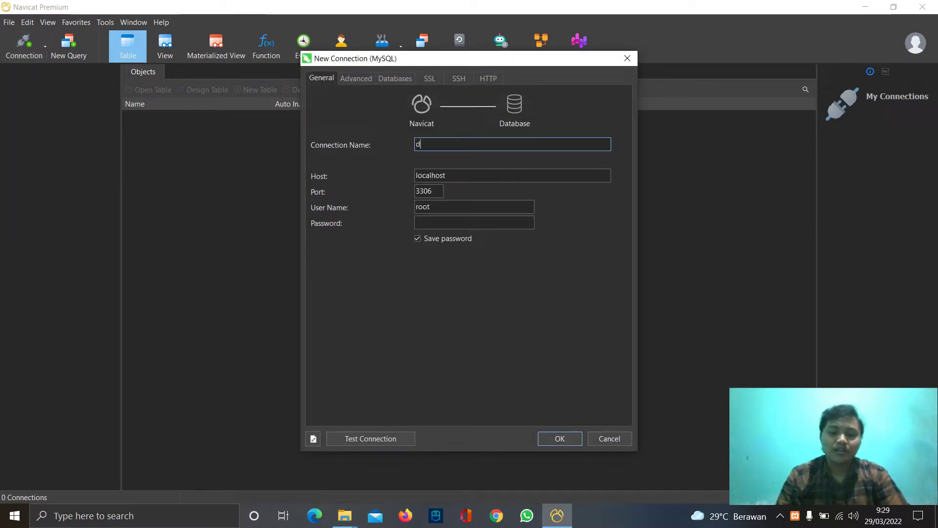
{"action": "type", "text": "p"}
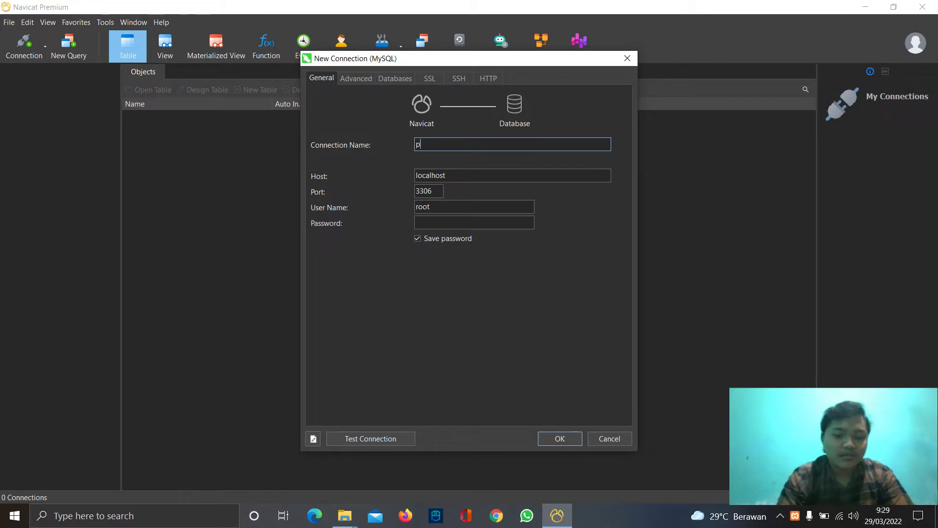
{"action": "type", "text": "roject1"}
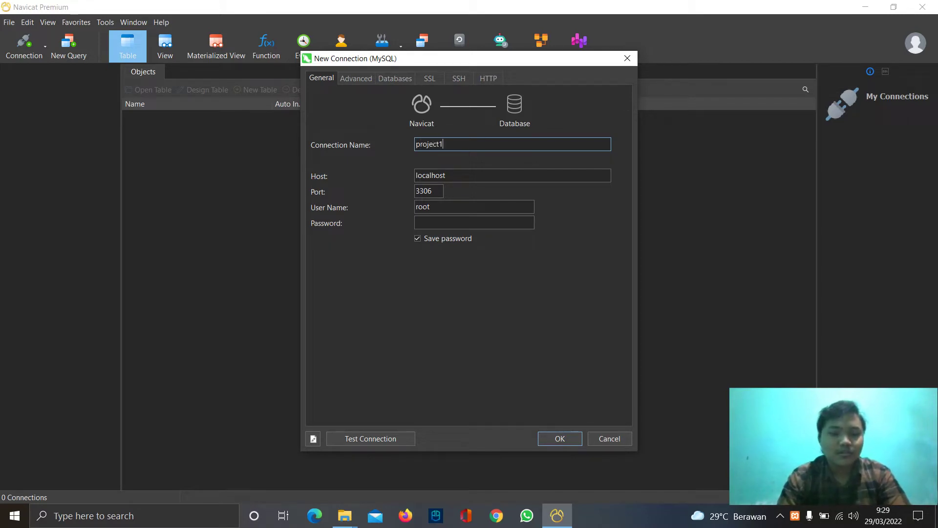
{"action": "left_click", "coordinate": [559, 438]}
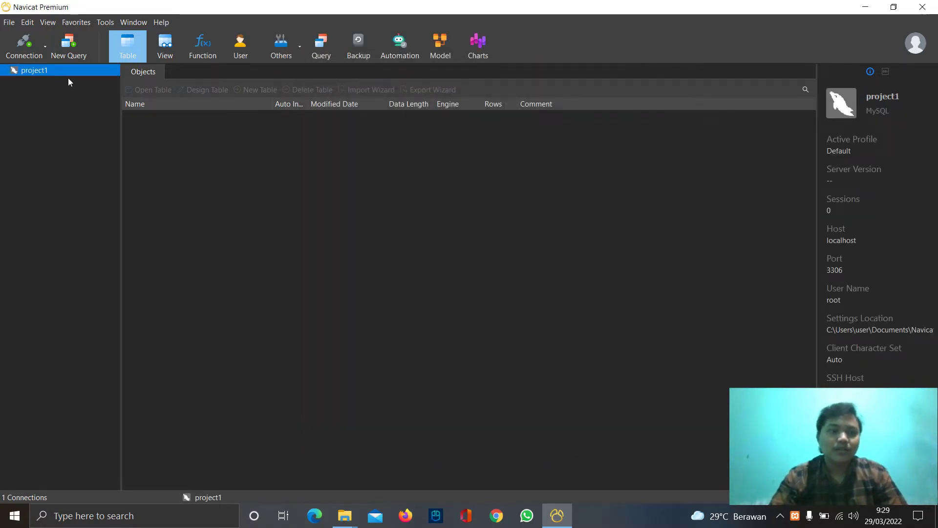
{"action": "double_click", "coordinate": [34, 70]}
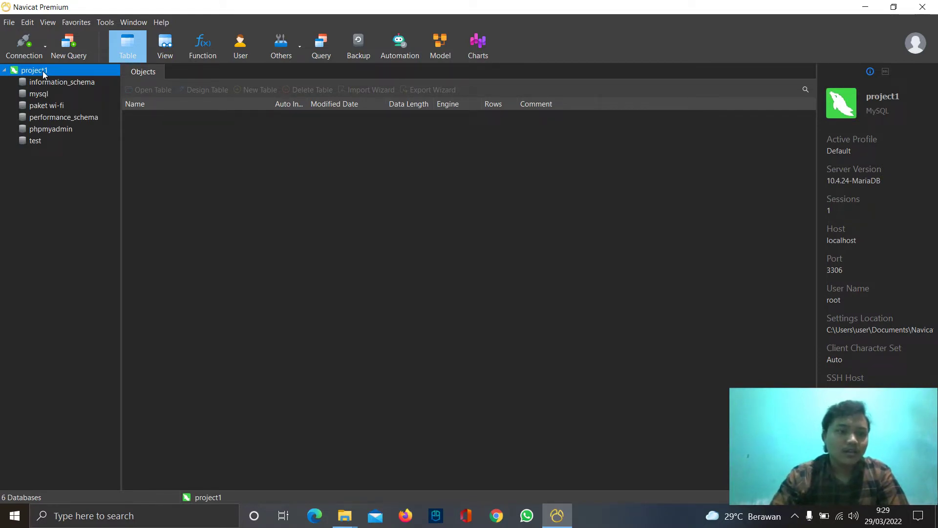
- Create the tagihanpaketwifi database under project1 and open it
{"action": "right_click", "coordinate": [42, 71]}
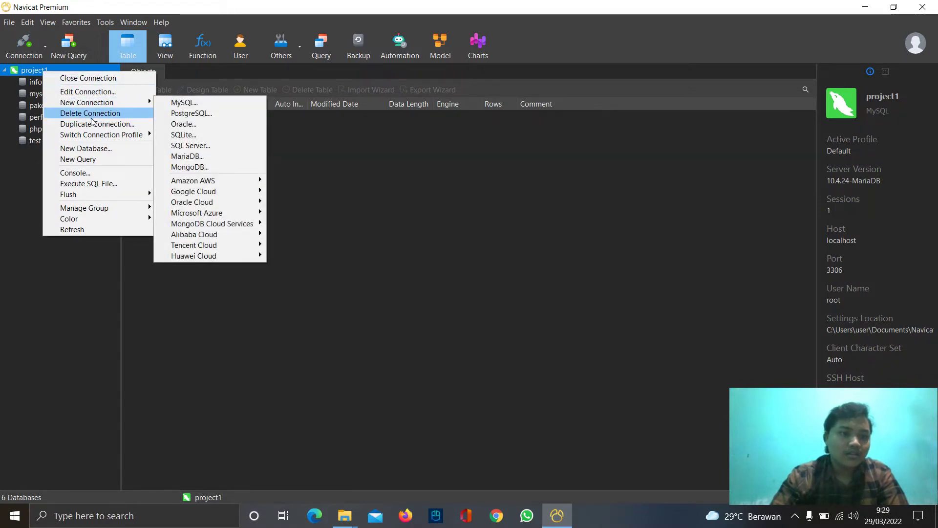
{"action": "left_click", "coordinate": [96, 151]}
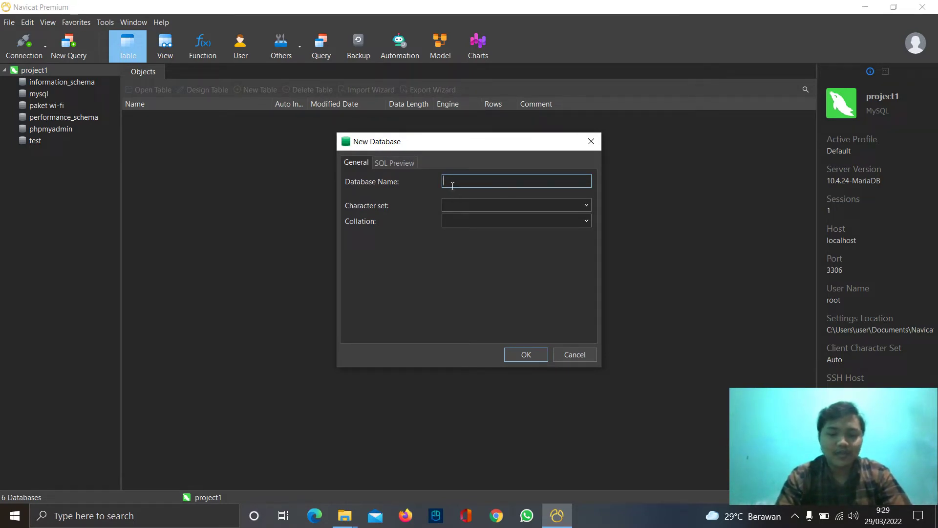
{"action": "type", "text": "tag"}
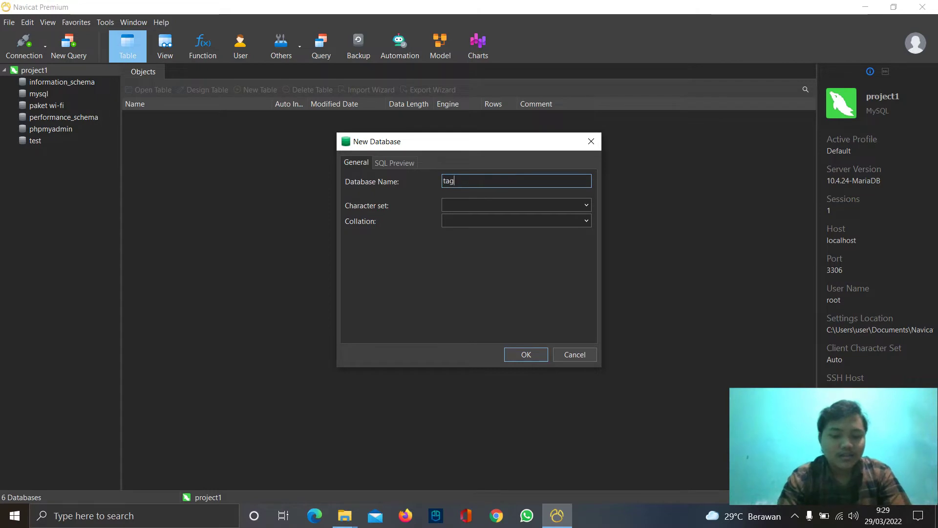
{"action": "type", "text": "ihanpaketwifi"}
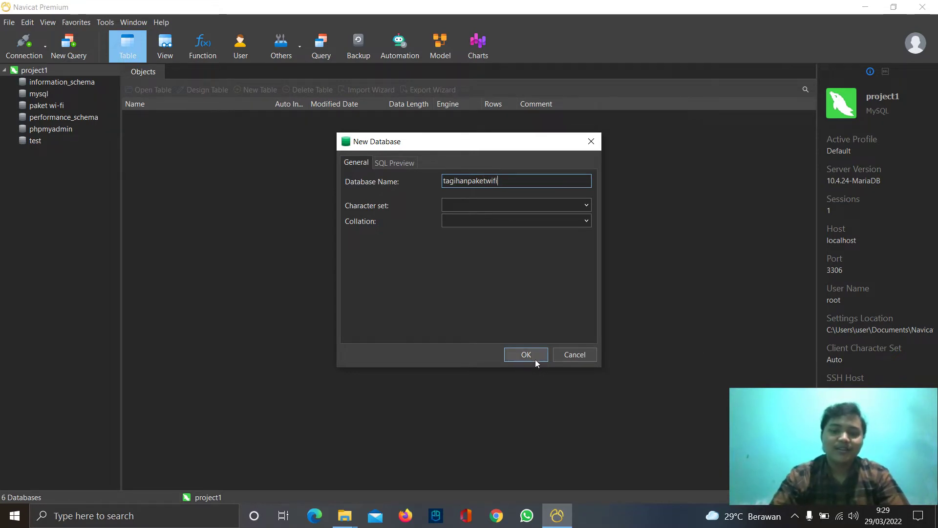
{"action": "left_click", "coordinate": [534, 354]}
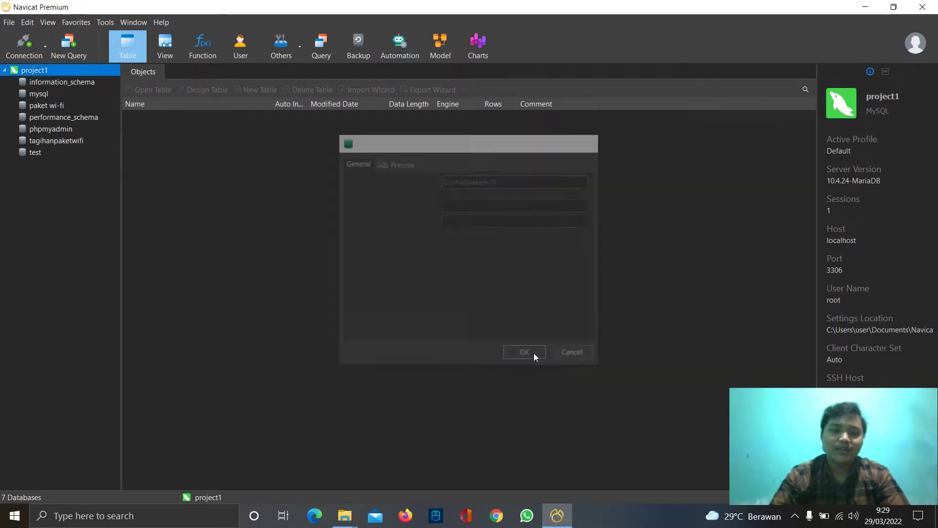
{"action": "double_click", "coordinate": [62, 142]}
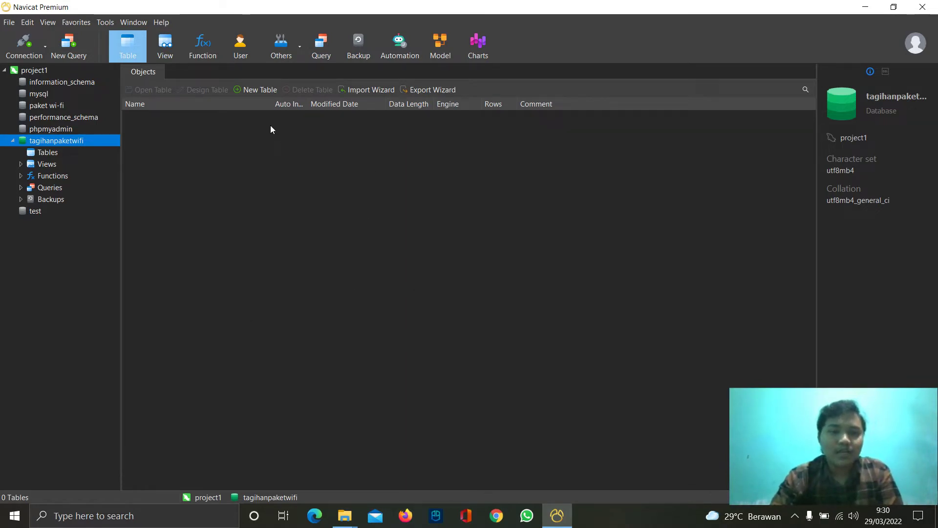
- Start a new table and name its first field 'kode oaket'
{"action": "left_click", "coordinate": [255, 91]}
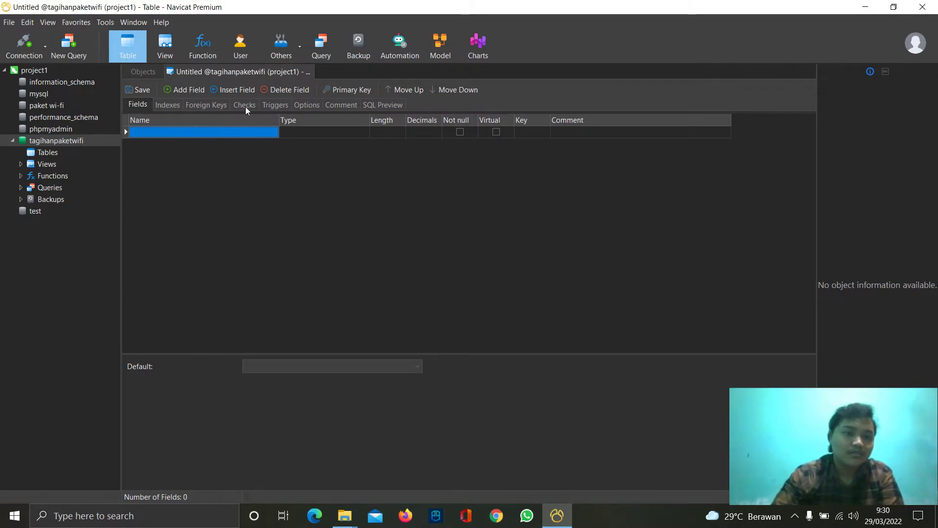
{"action": "left_click", "coordinate": [199, 132]}
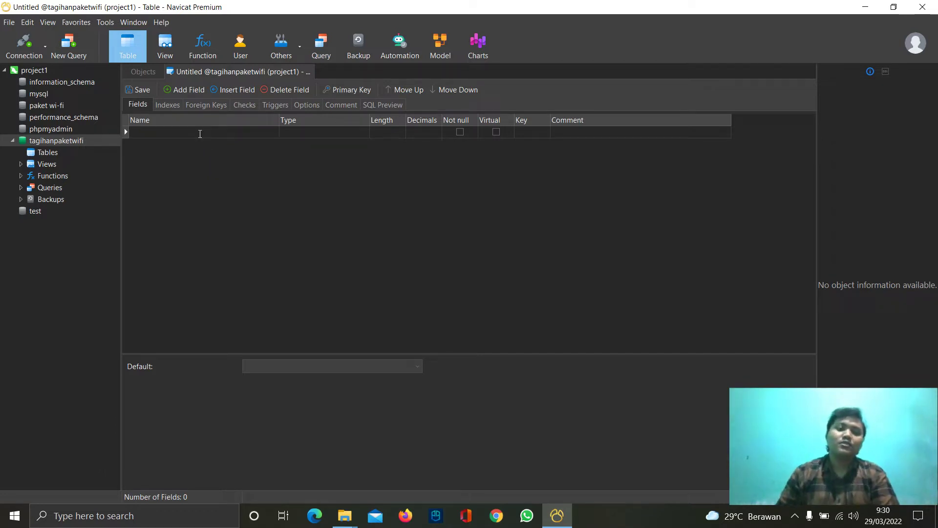
{"action": "type", "text": "d"}
{"action": "key", "text": "BackSpace"}
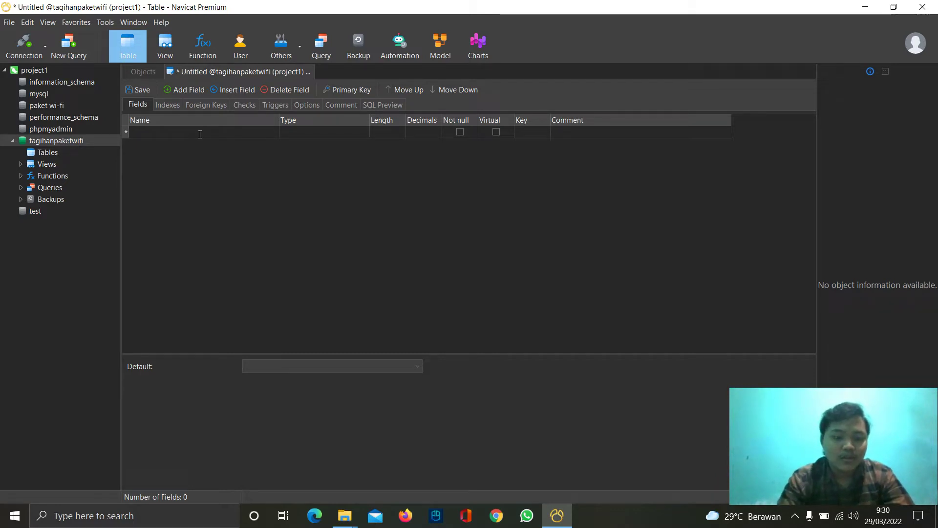
{"action": "type", "text": "kode"}
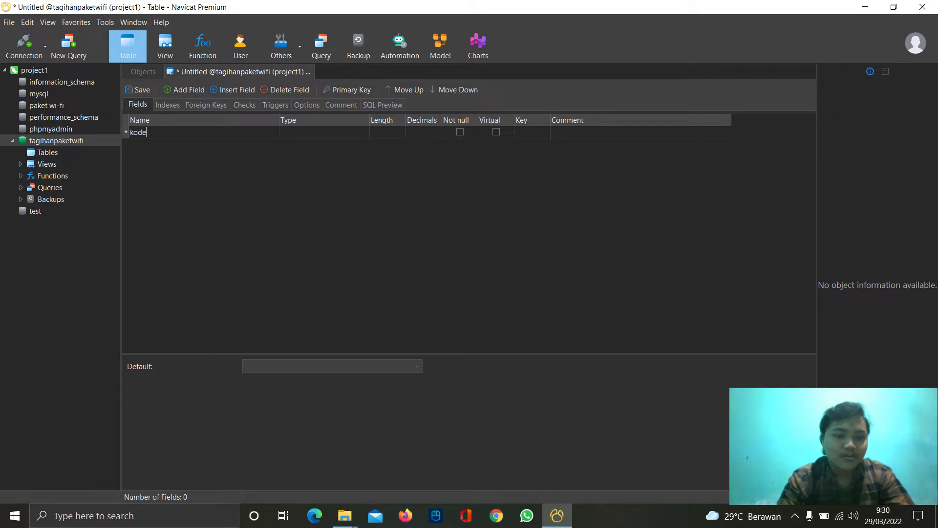
{"action": "type", "text": " oaket"}
- Make the first field int length 10 and the primary key, then correct its name to kode paket
{"action": "left_click", "coordinate": [328, 133]}
{"action": "left_click_drag", "start_coordinate": [304, 133], "coordinate": [277, 145]}
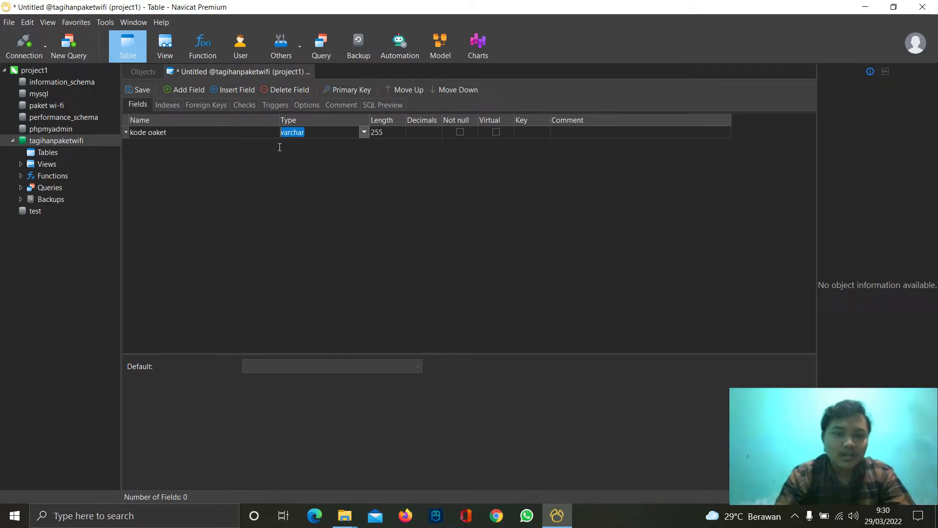
{"action": "type", "text": "int"}
{"action": "left_click", "coordinate": [381, 132]}
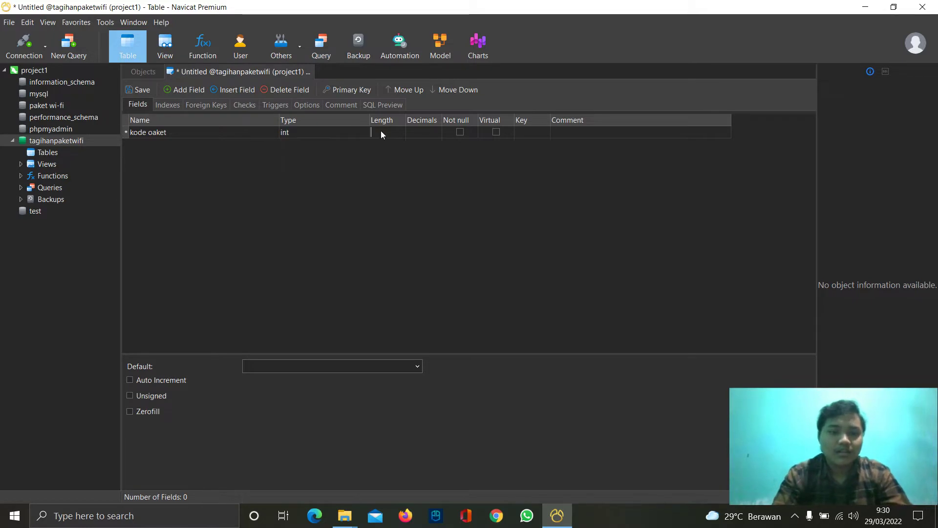
{"action": "type", "text": "10"}
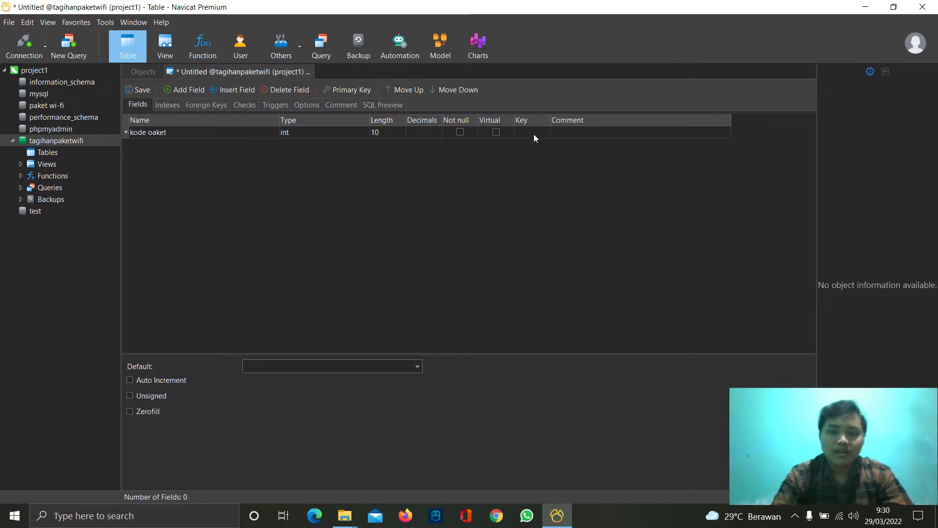
{"action": "left_click", "coordinate": [530, 132]}
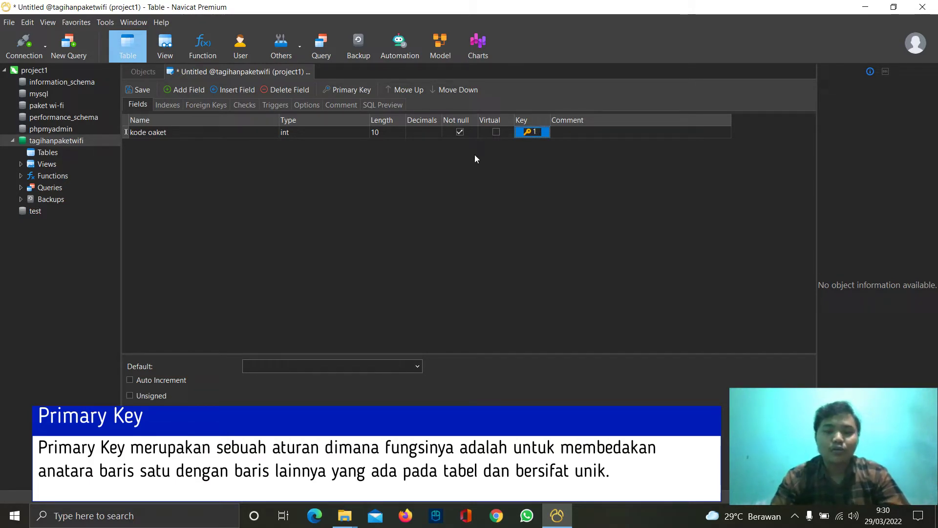
{"action": "left_click", "coordinate": [150, 132]}
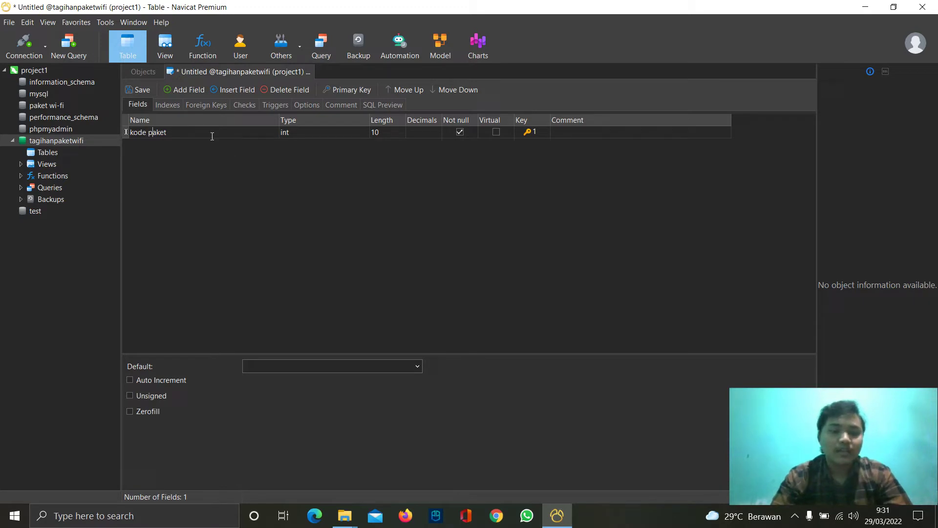
- Add a nama paket field of type varchar, length 20
{"action": "left_click", "coordinate": [189, 90]}
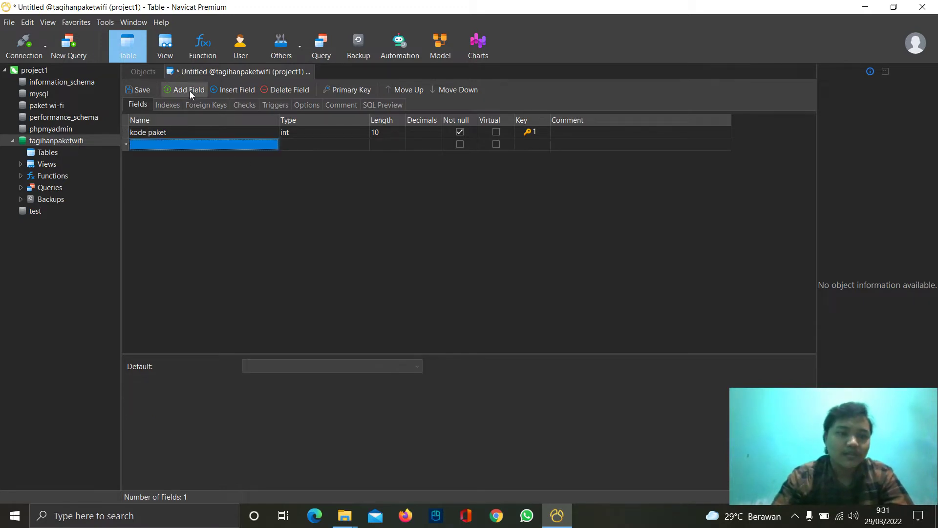
{"action": "left_click", "coordinate": [175, 142]}
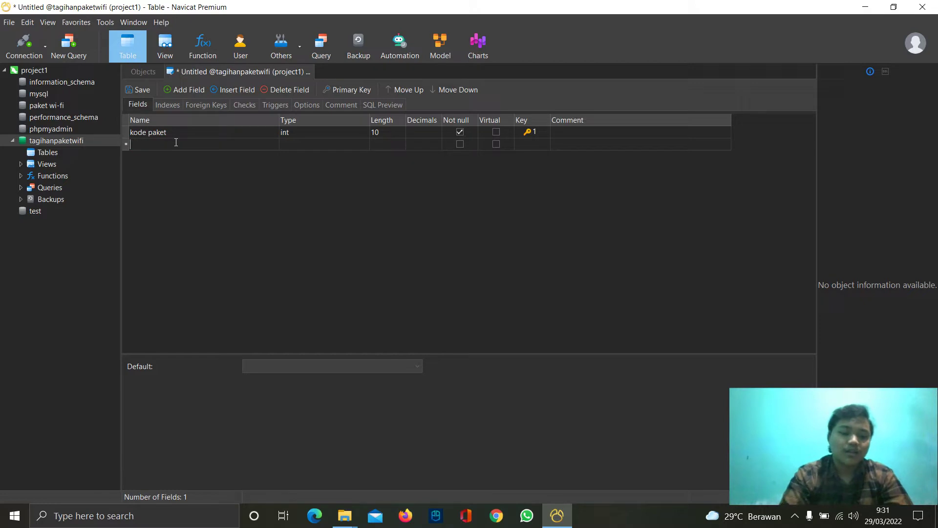
{"action": "type", "text": "nama "}
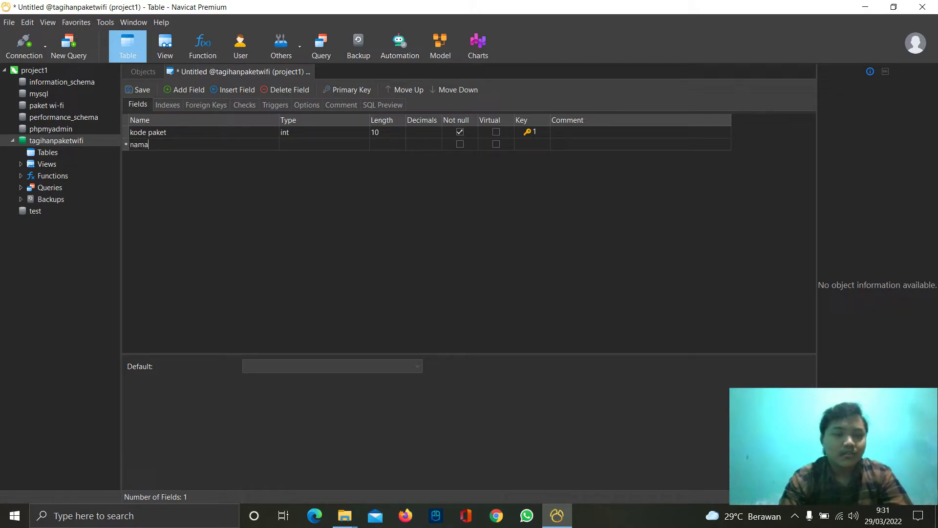
{"action": "type", "text": "paket"}
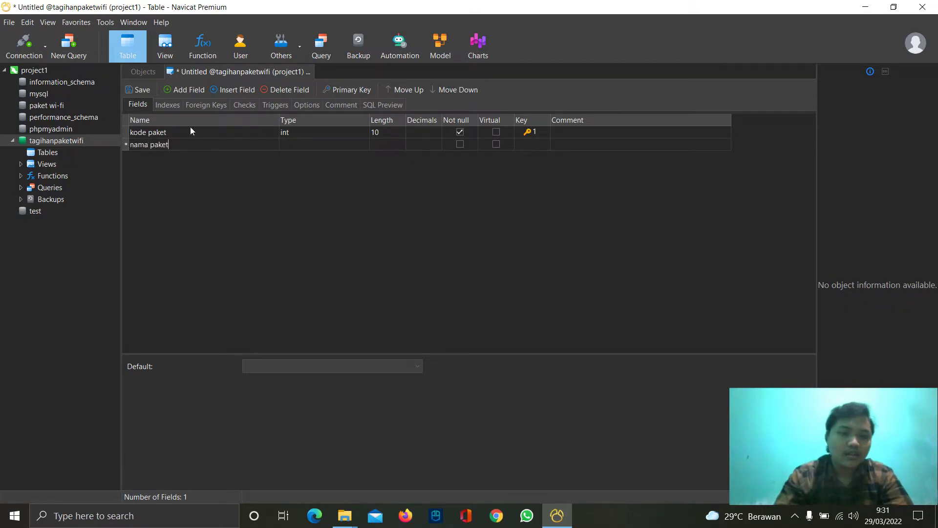
{"action": "left_click", "coordinate": [319, 144]}
{"action": "type", "text": "varchar"}
{"action": "left_click", "coordinate": [380, 144]}
{"action": "left_click_drag", "start_coordinate": [384, 144], "coordinate": [374, 142]}
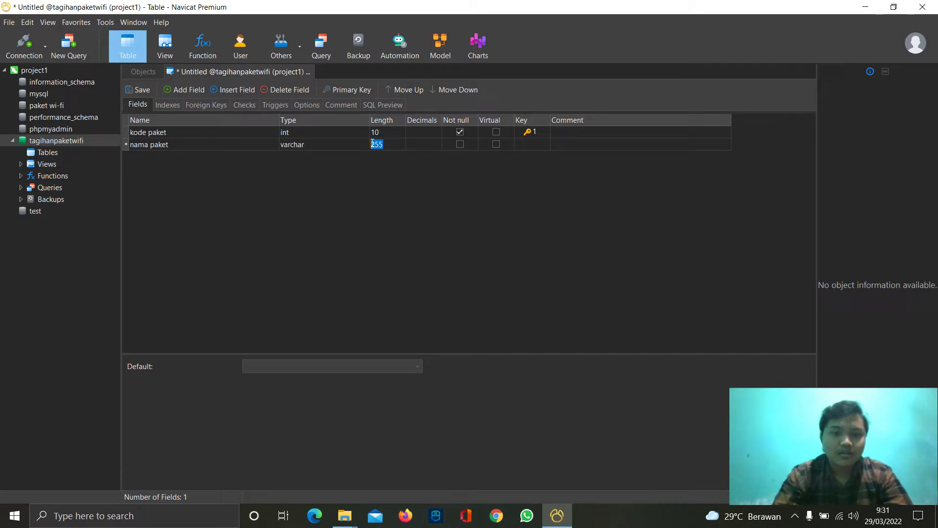
{"action": "type", "text": "20"}
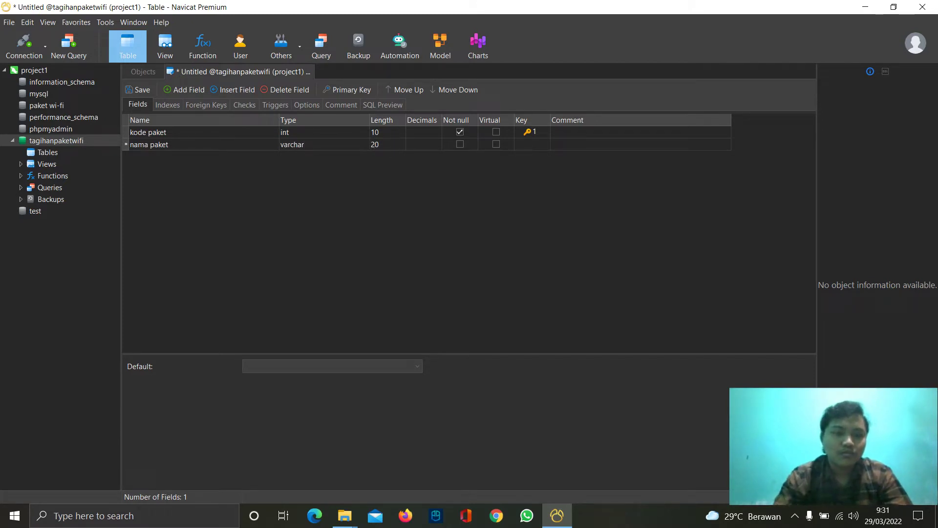
- Add a keterangan paket field with length 40
{"action": "left_click", "coordinate": [185, 90]}
{"action": "left_click", "coordinate": [154, 155]}
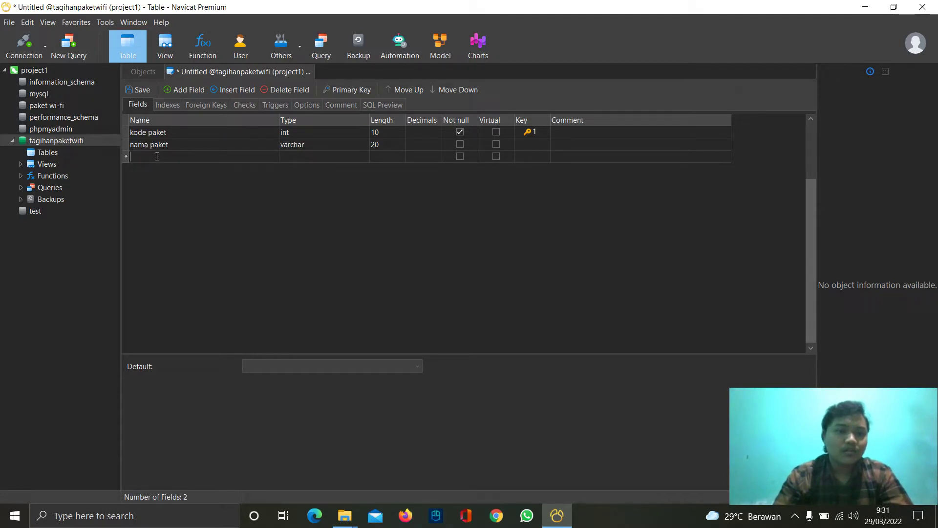
{"action": "type", "text": "k"}
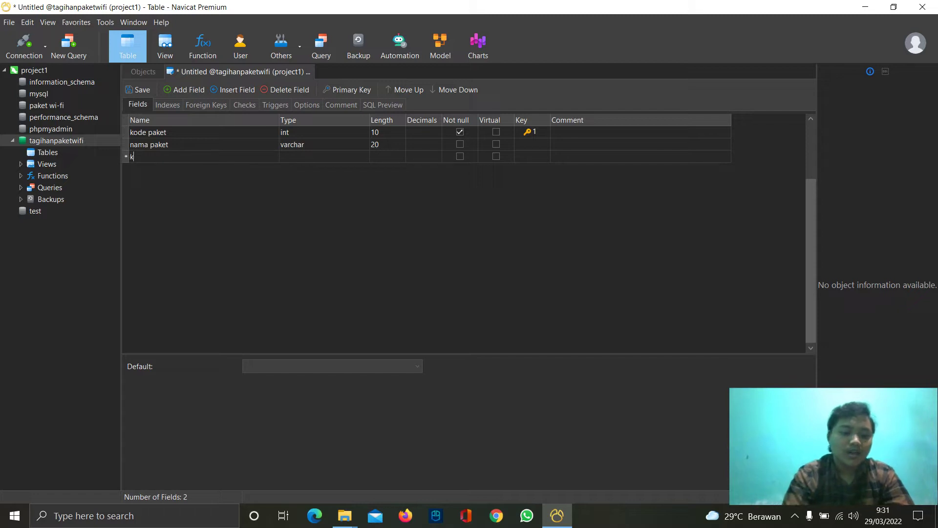
{"action": "type", "text": "eterangan paket"}
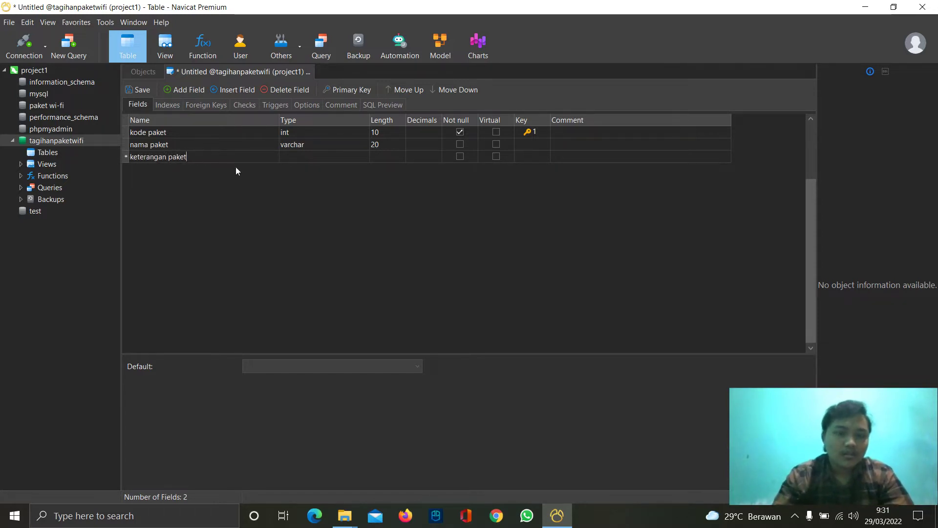
{"action": "left_click", "coordinate": [298, 156]}
{"action": "double_click", "coordinate": [386, 157]}
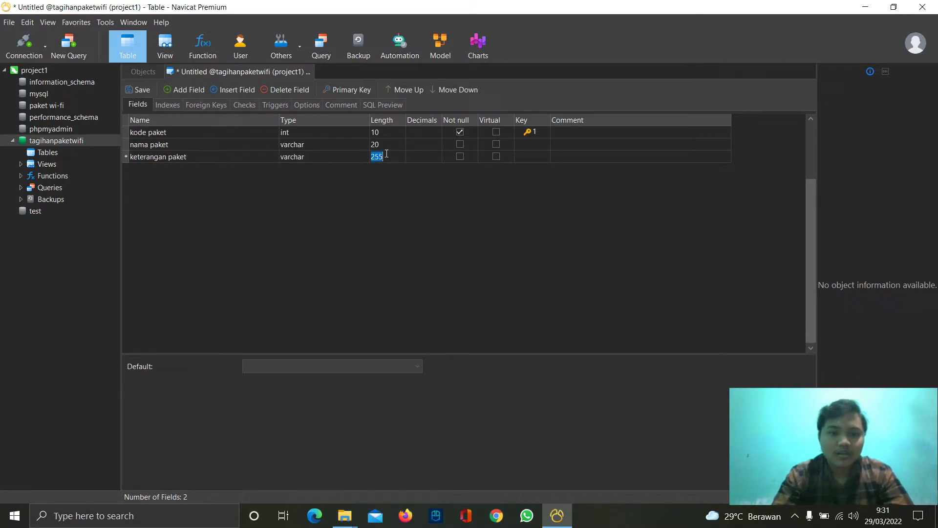
{"action": "type", "text": "40"}
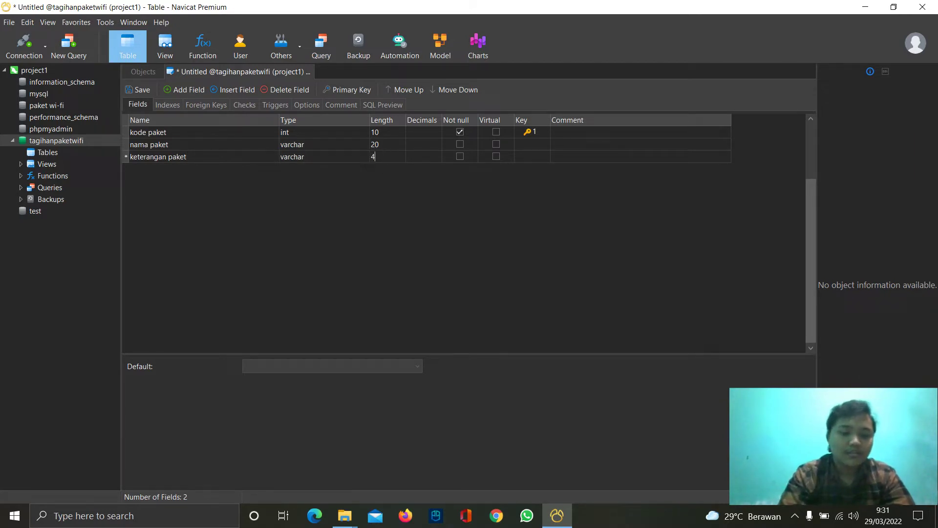
- Add a biaya field of type int, length 10
{"action": "left_click", "coordinate": [198, 88]}
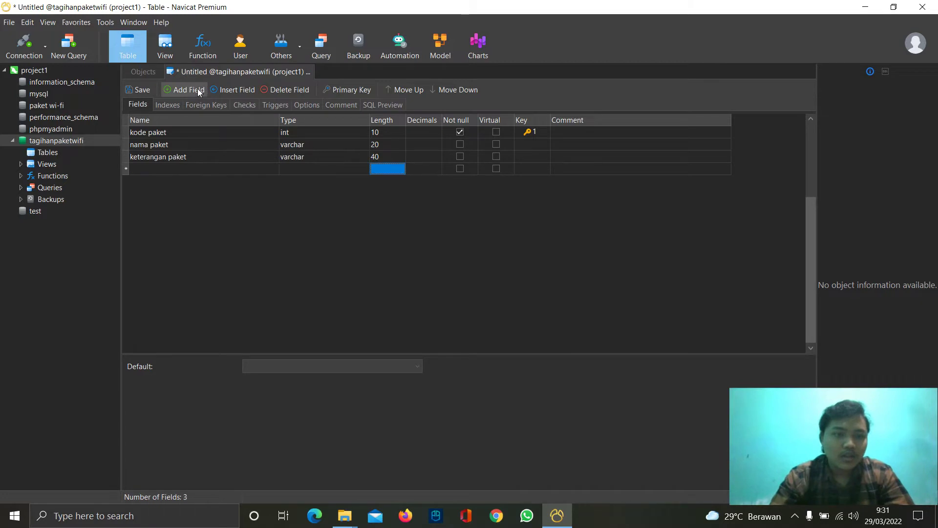
{"action": "left_click", "coordinate": [164, 167]}
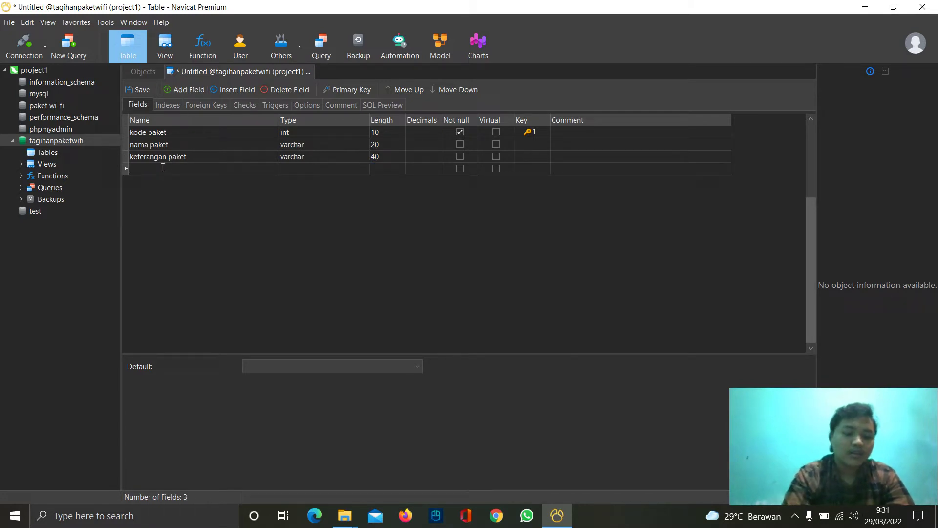
{"action": "type", "text": "biaya"}
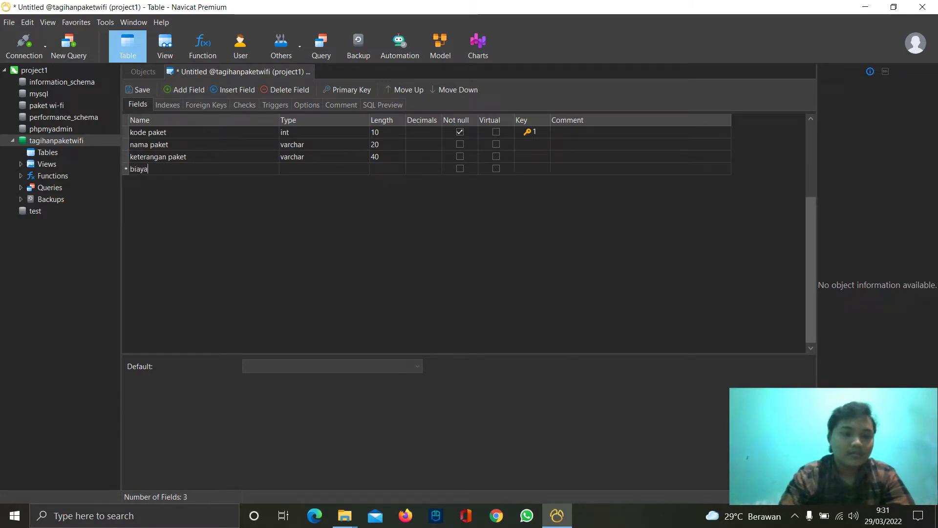
{"action": "left_click", "coordinate": [337, 166]}
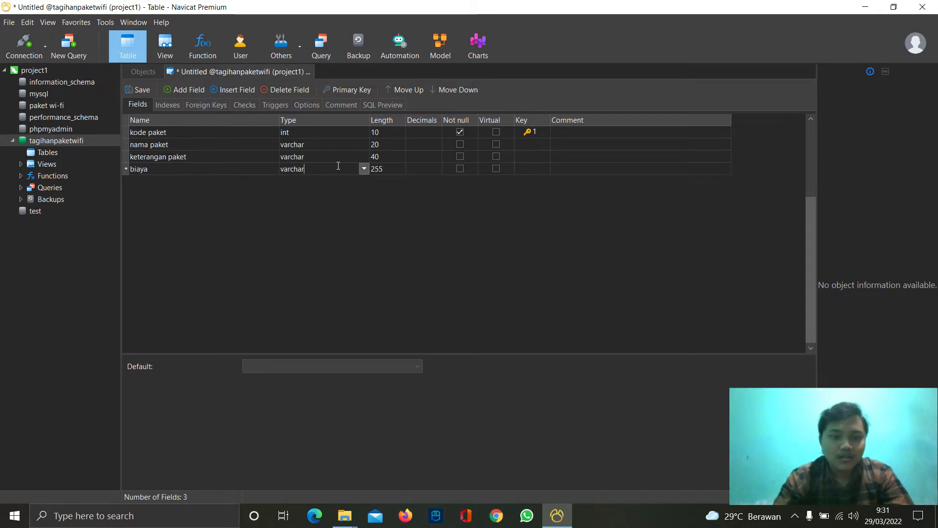
{"action": "key", "text": "ctrl+a"}
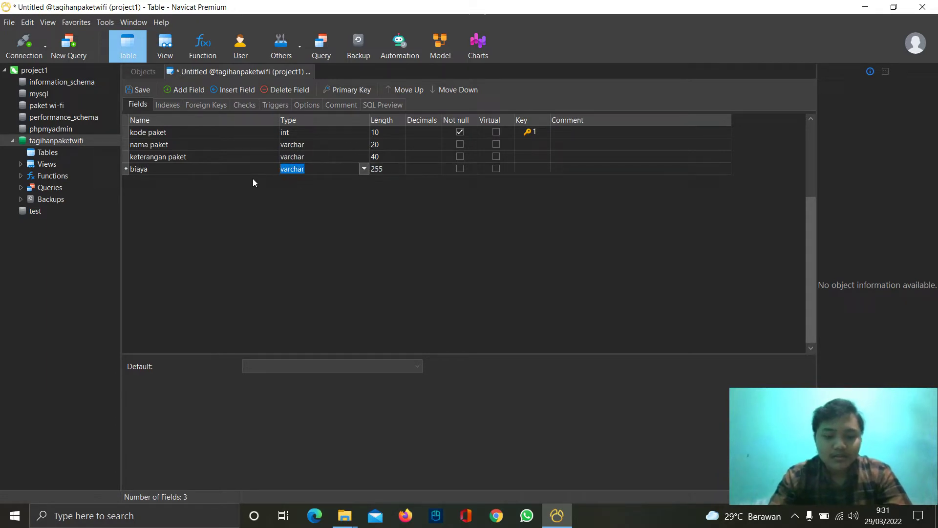
{"action": "type", "text": "int"}
{"action": "left_click", "coordinate": [381, 170]}
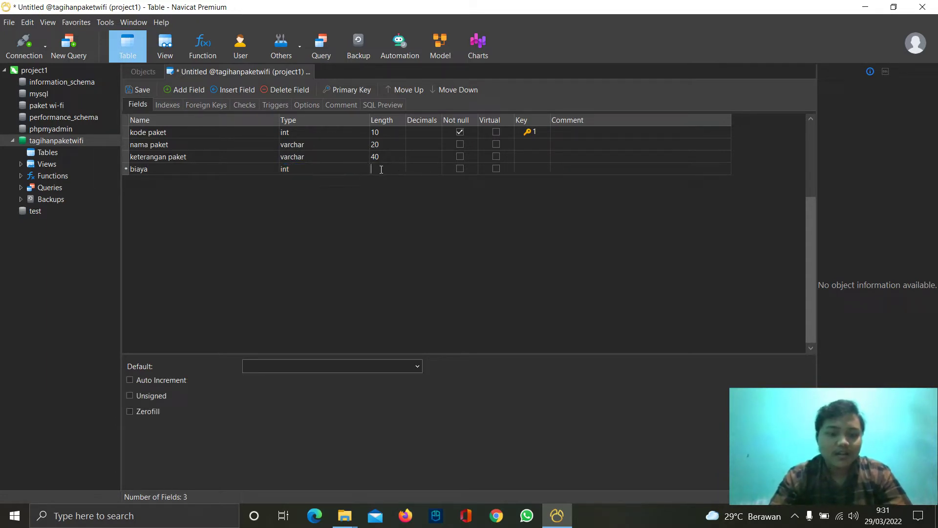
{"action": "type", "text": "10"}
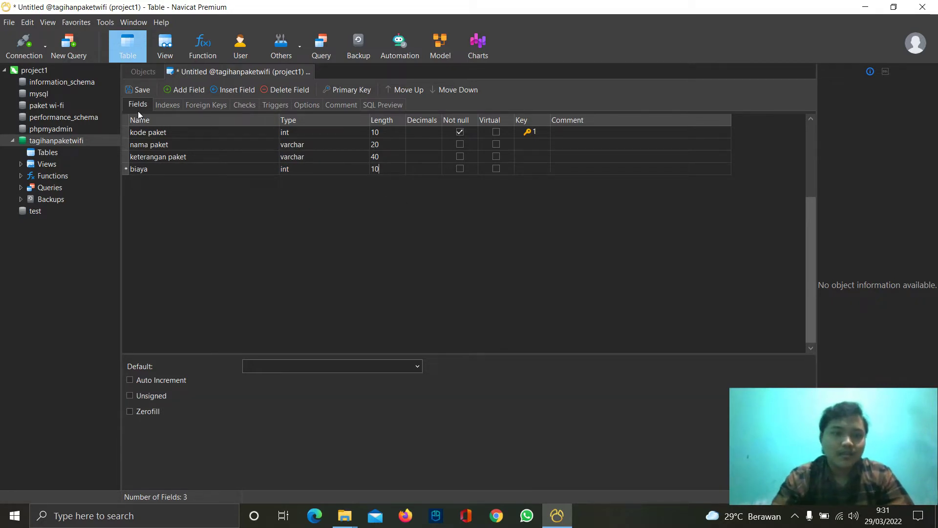
- Save the table design, entering paketwifi as the table name
{"action": "left_click", "coordinate": [140, 91]}
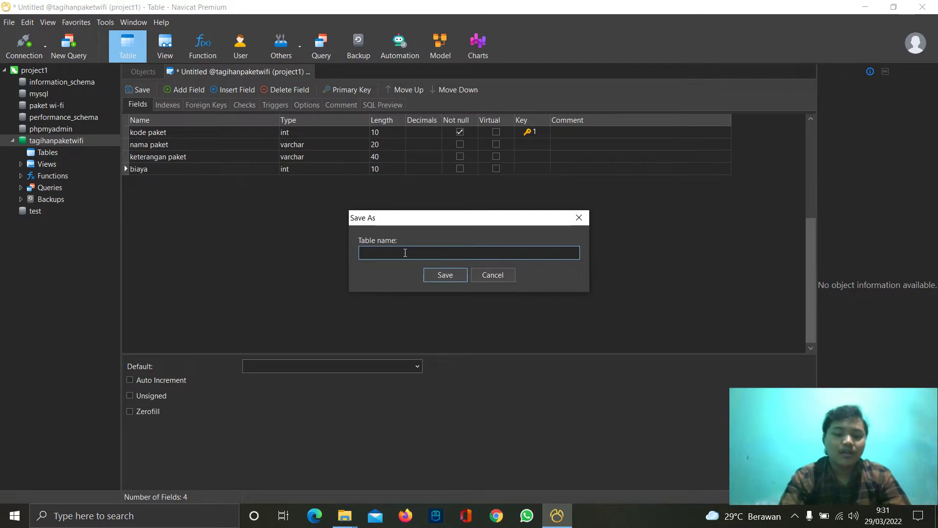
{"action": "type", "text": "paket"}
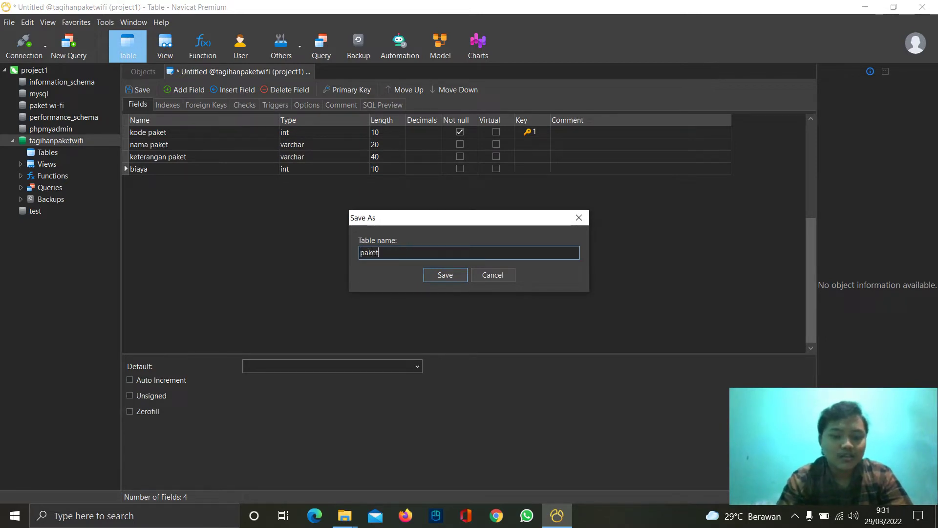
{"action": "type", "text": "wifi"}
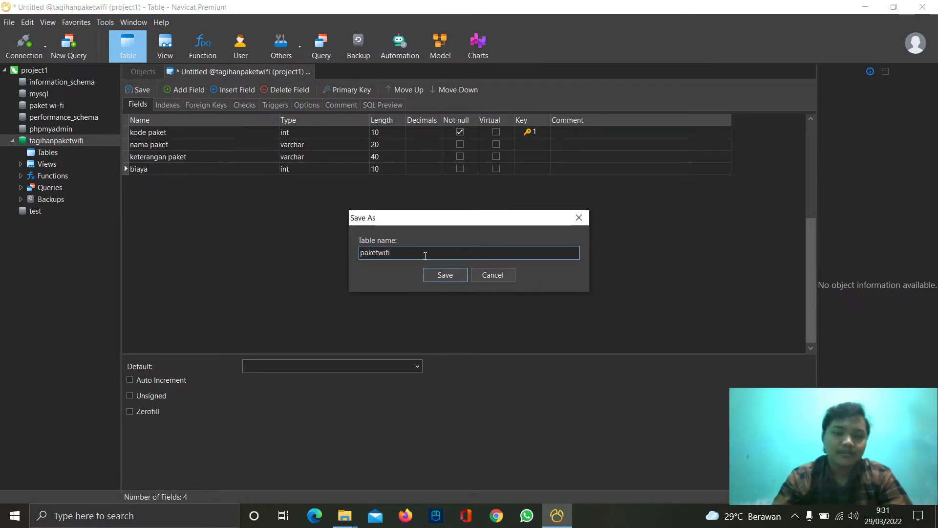
- Save and close paketwifi, then start a new table with first field id pelanggan
{"action": "left_click", "coordinate": [459, 274]}
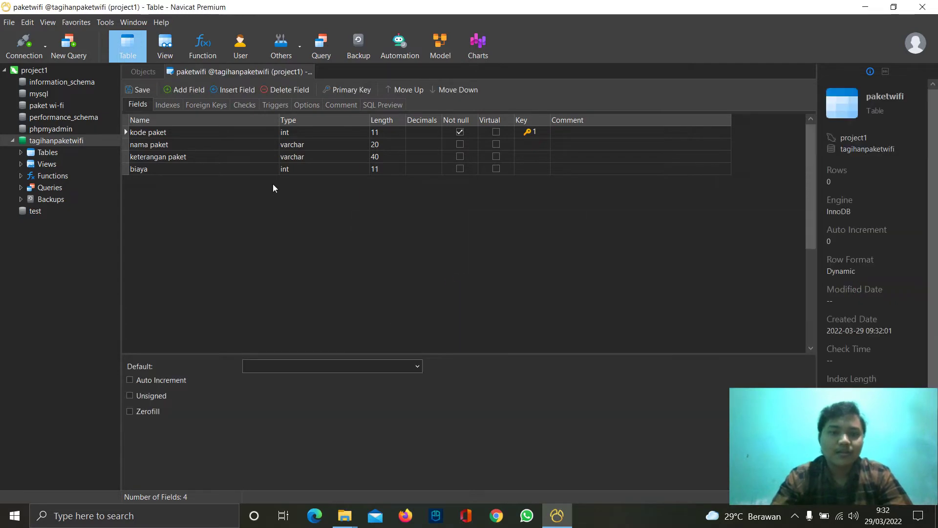
{"action": "left_click", "coordinate": [307, 72]}
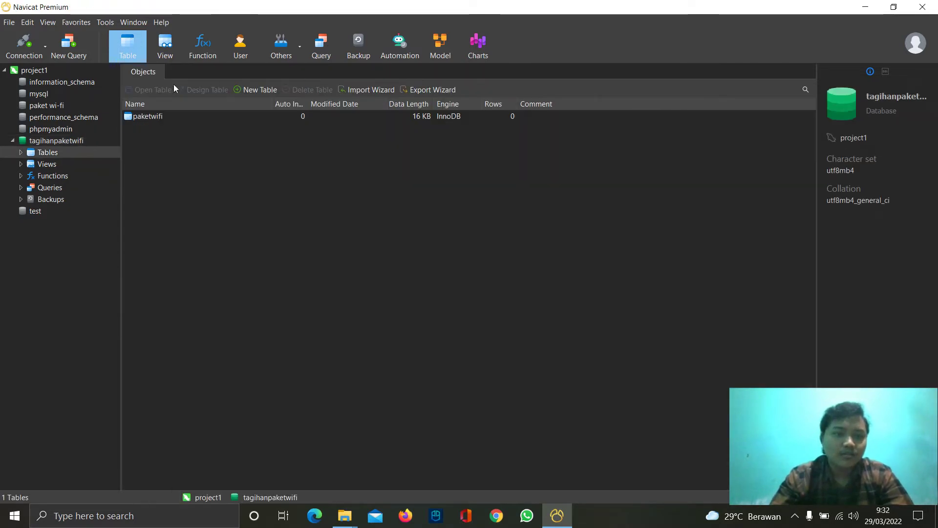
{"action": "left_click", "coordinate": [253, 90]}
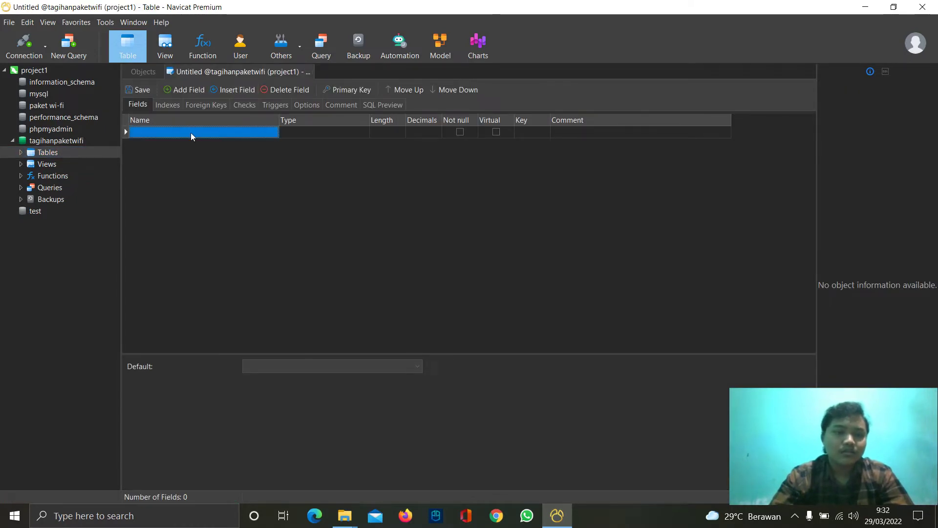
{"action": "left_click", "coordinate": [191, 133]}
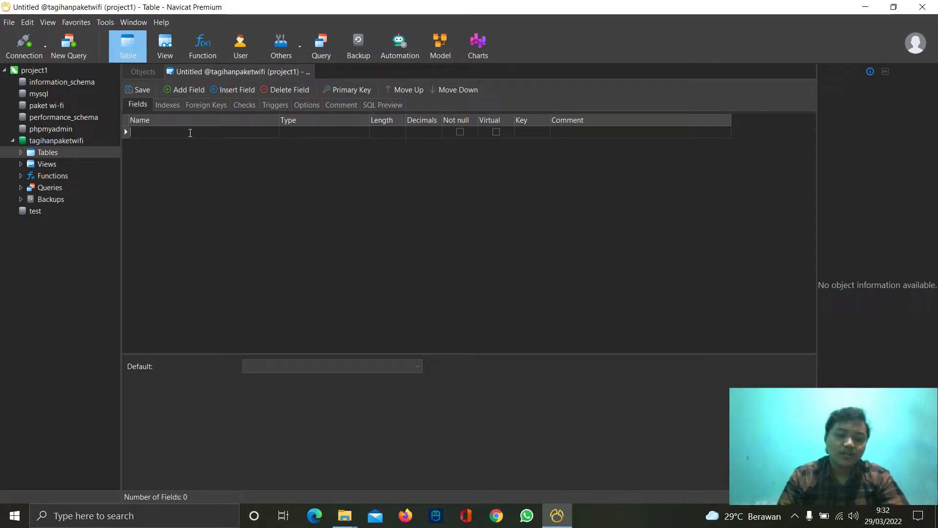
{"action": "type", "text": "id pelanggan"}
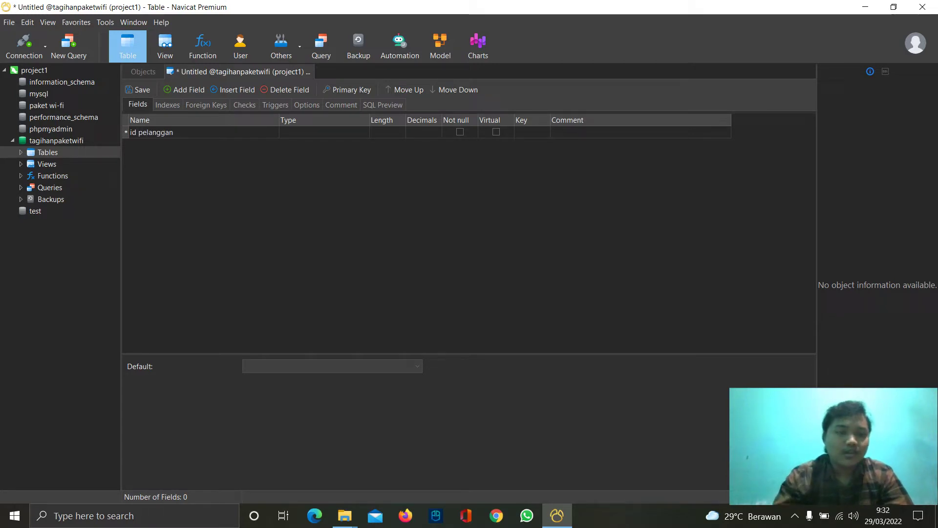
- Make id pelanggan an int of length 10 and the primary key
{"action": "left_click", "coordinate": [293, 132]}
{"action": "double_click", "coordinate": [314, 128]}
{"action": "type", "text": "int"}
{"action": "left_click", "coordinate": [379, 136]}
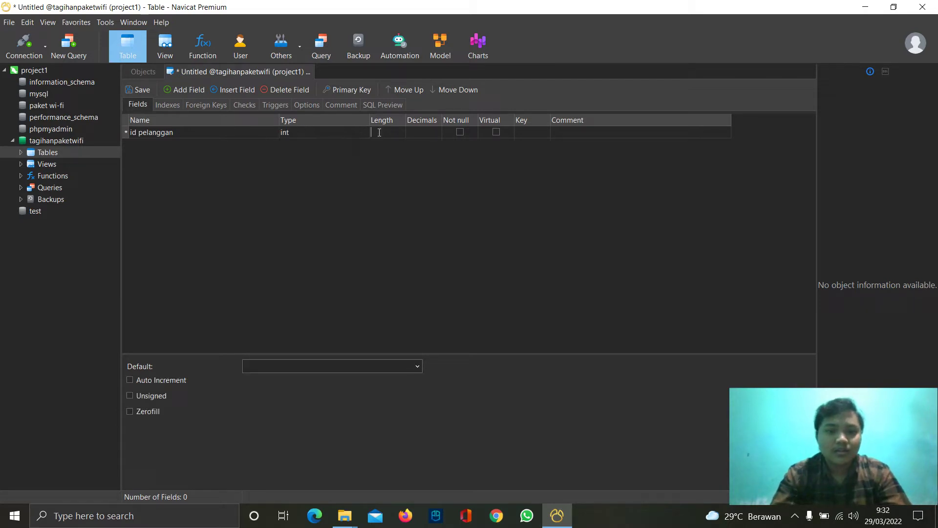
{"action": "type", "text": "10"}
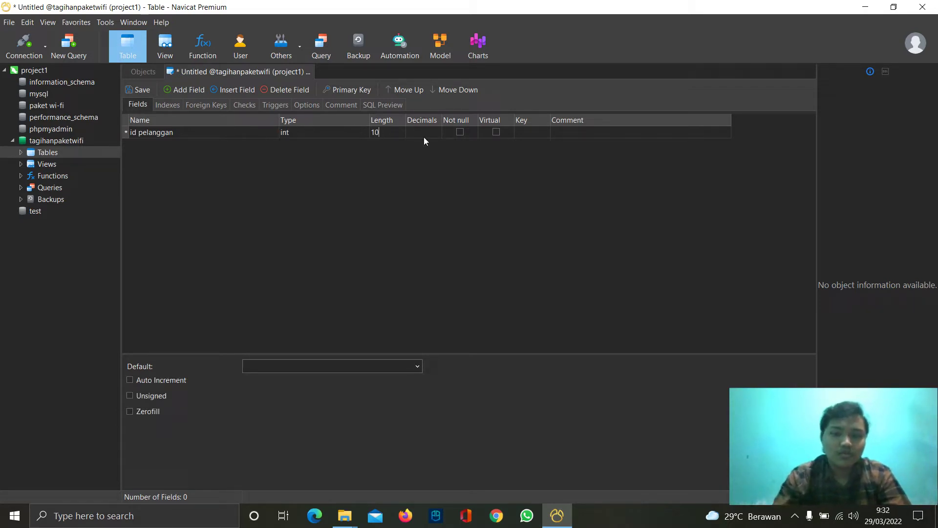
{"action": "left_click", "coordinate": [525, 133]}
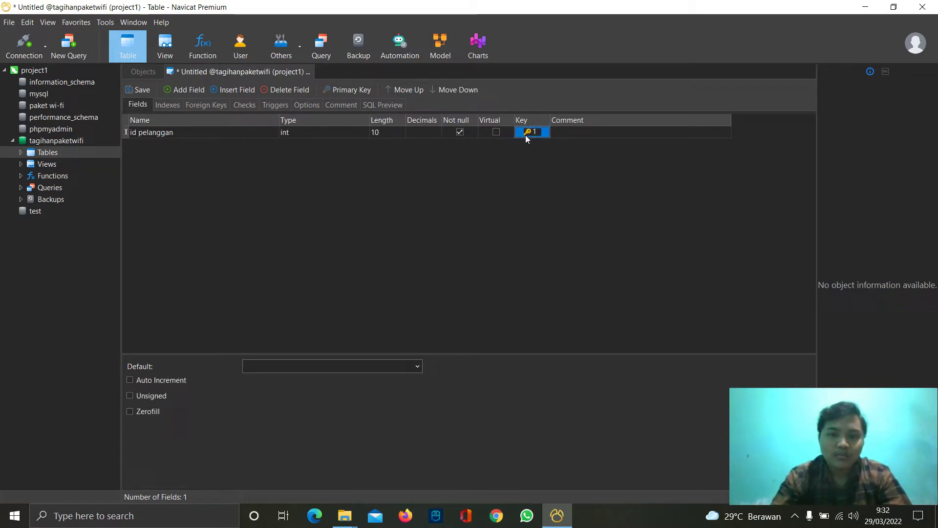
{"action": "left_click", "coordinate": [181, 92]}
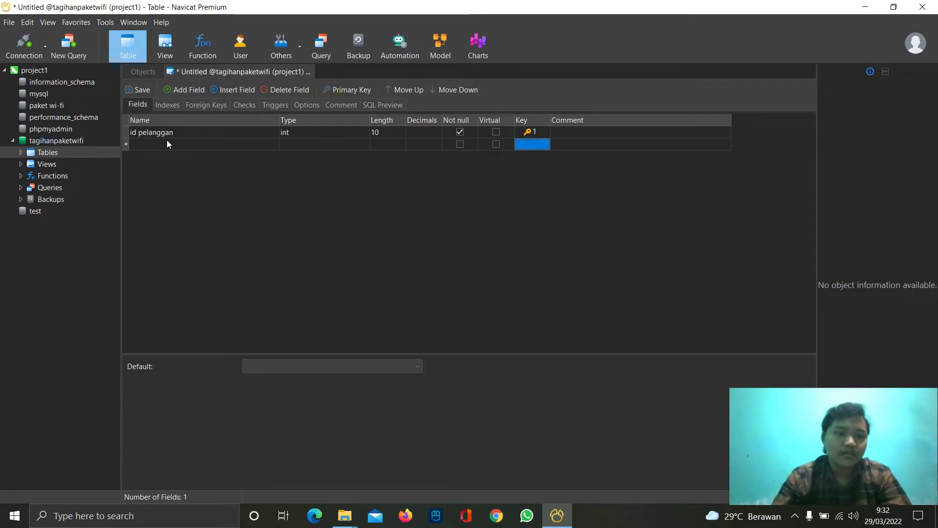
- Add username and password fields, each varchar length 20
{"action": "left_click", "coordinate": [165, 144]}
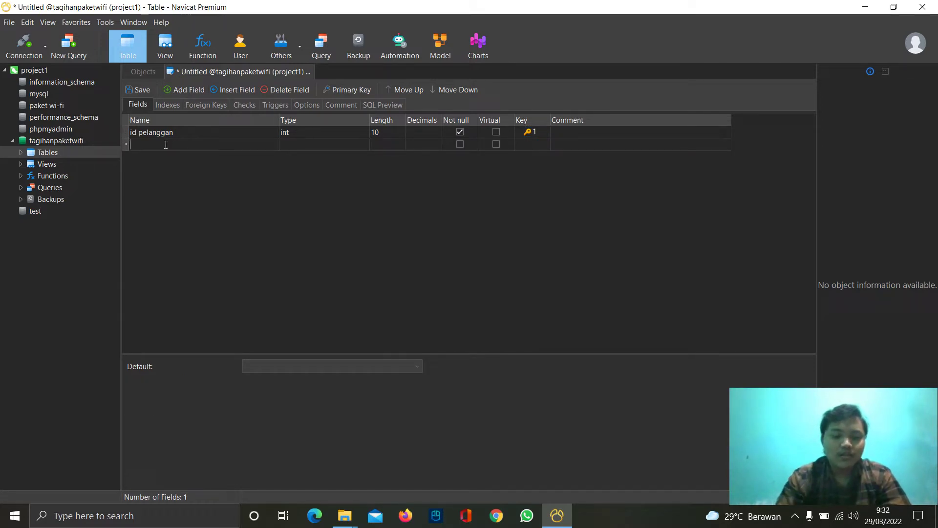
{"action": "type", "text": "username"}
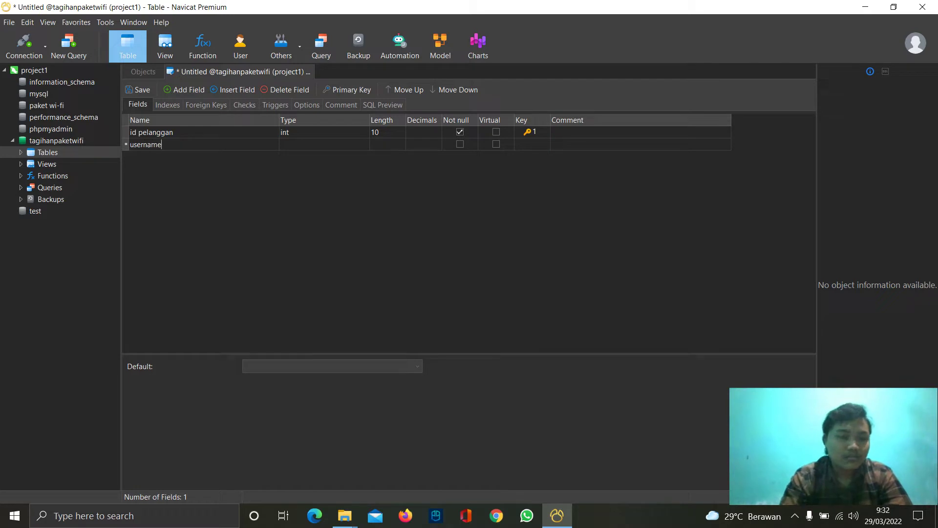
{"action": "left_click", "coordinate": [294, 141]}
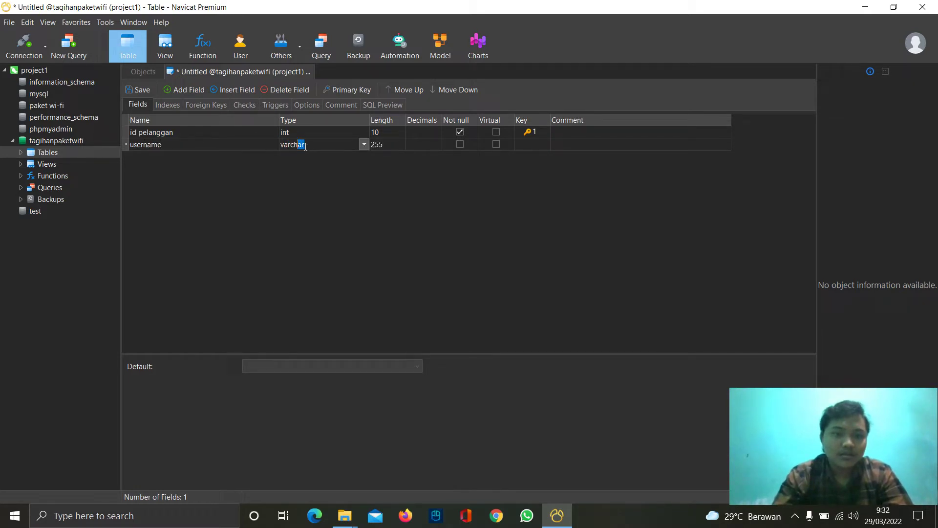
{"action": "left_click", "coordinate": [376, 144]}
{"action": "type", "text": "20"}
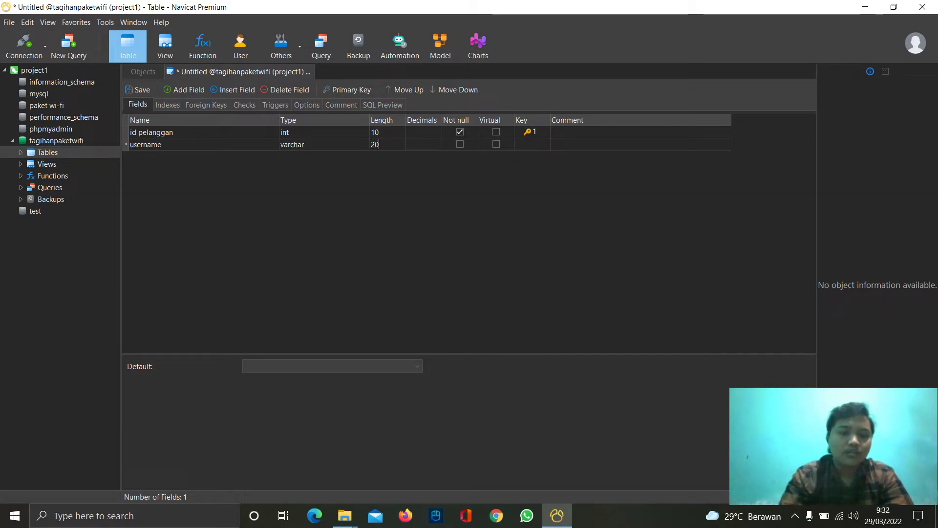
{"action": "left_click", "coordinate": [186, 91]}
{"action": "left_click", "coordinate": [165, 157]}
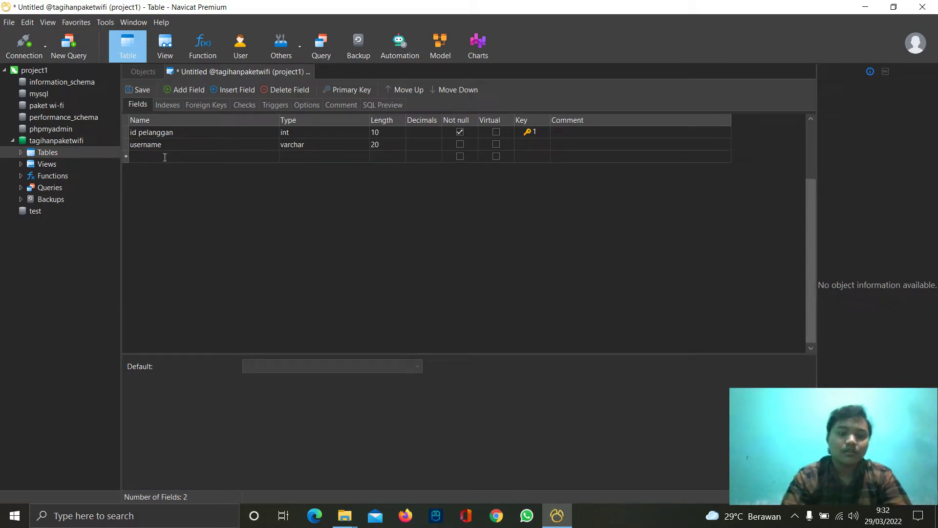
{"action": "type", "text": "passw"}
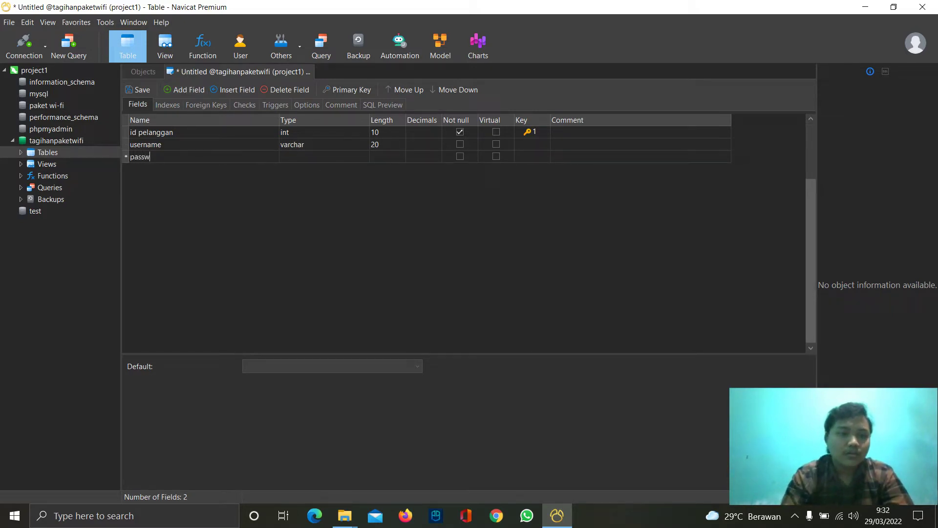
{"action": "type", "text": "ord"}
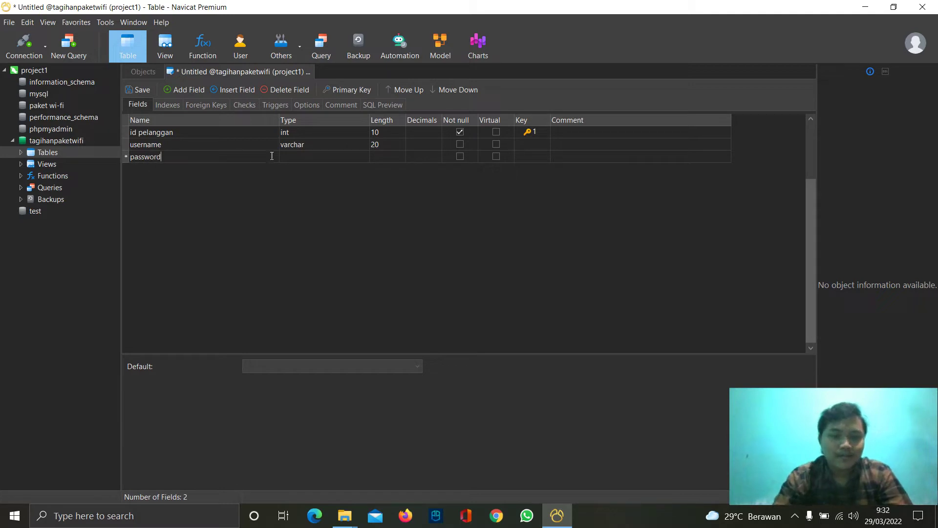
{"action": "left_click", "coordinate": [303, 160]}
{"action": "left_click", "coordinate": [383, 157]}
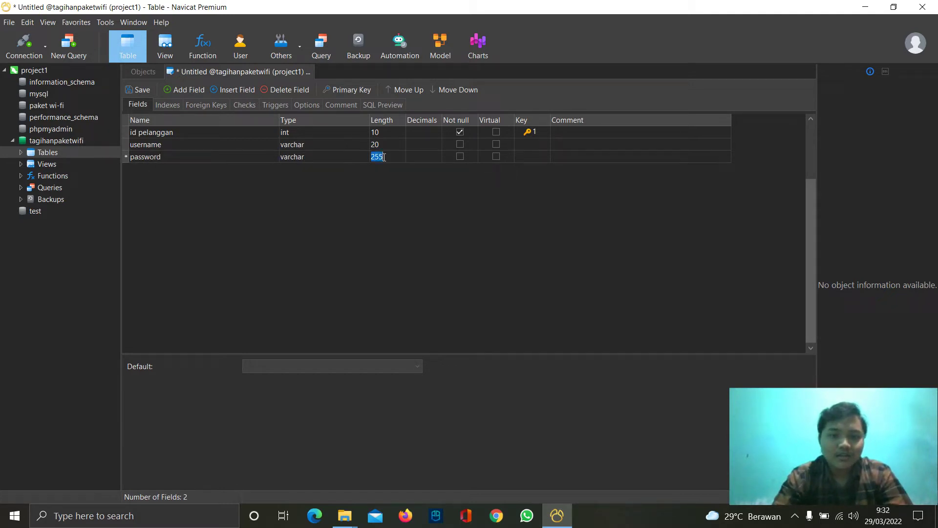
{"action": "type", "text": "20"}
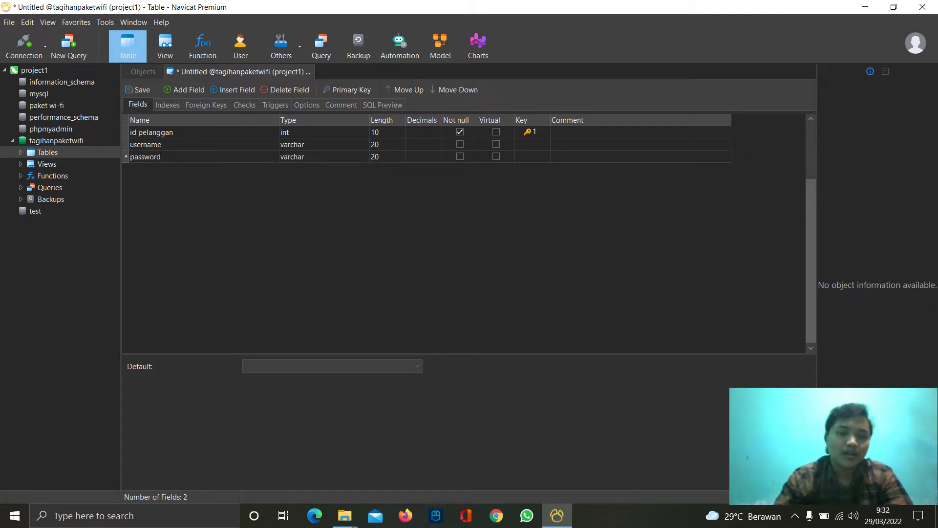
- Add a nama pelanggan field, varchar length 40
{"action": "left_click", "coordinate": [186, 92]}
{"action": "left_click", "coordinate": [159, 166]}
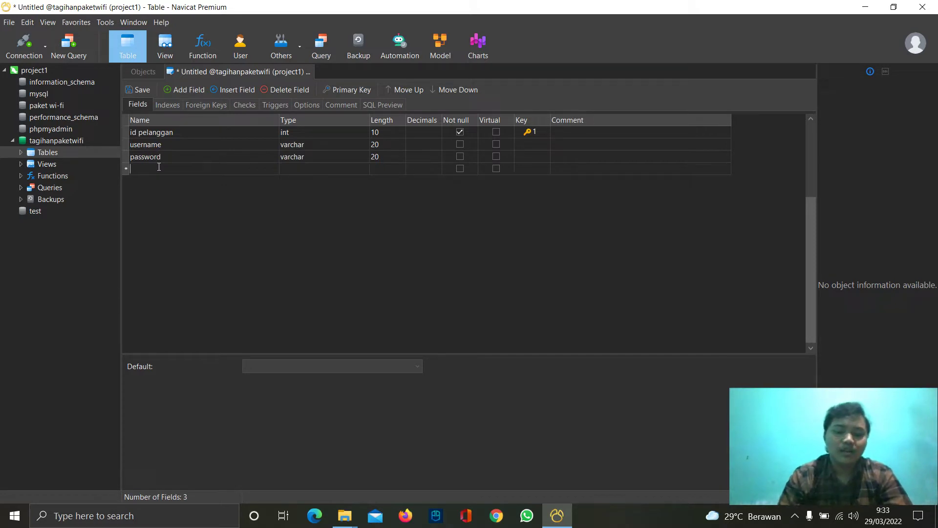
{"action": "type", "text": "nam"}
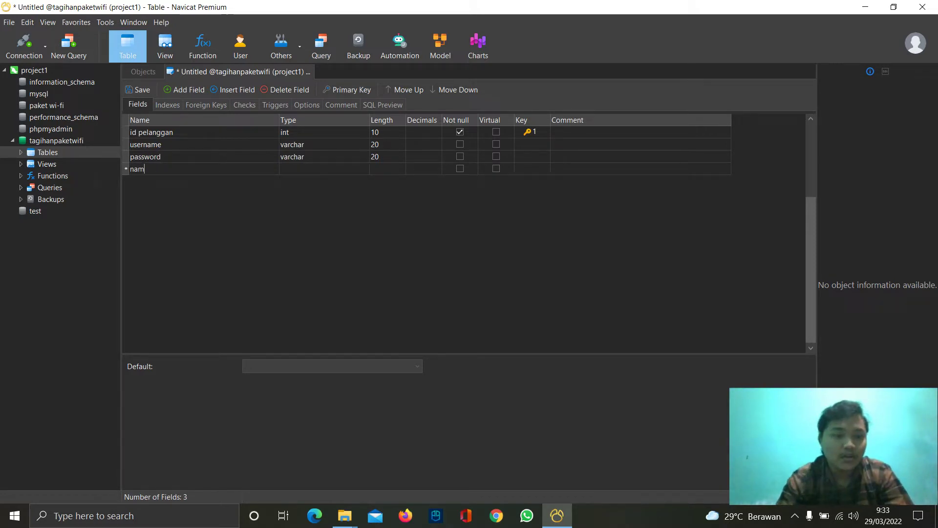
{"action": "type", "text": "a pelan"}
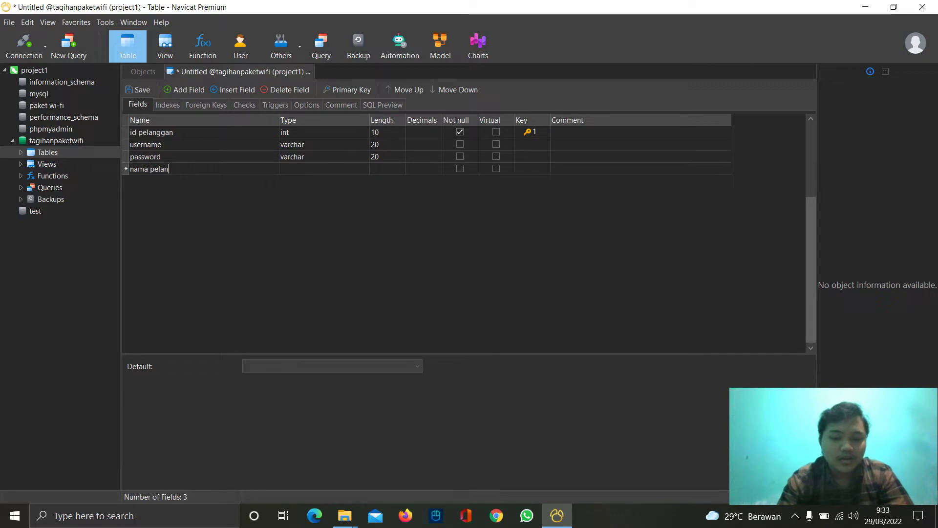
{"action": "type", "text": "ggan"}
{"action": "key", "text": "Tab"}
{"action": "left_click", "coordinate": [383, 168]}
{"action": "type", "text": "40"}
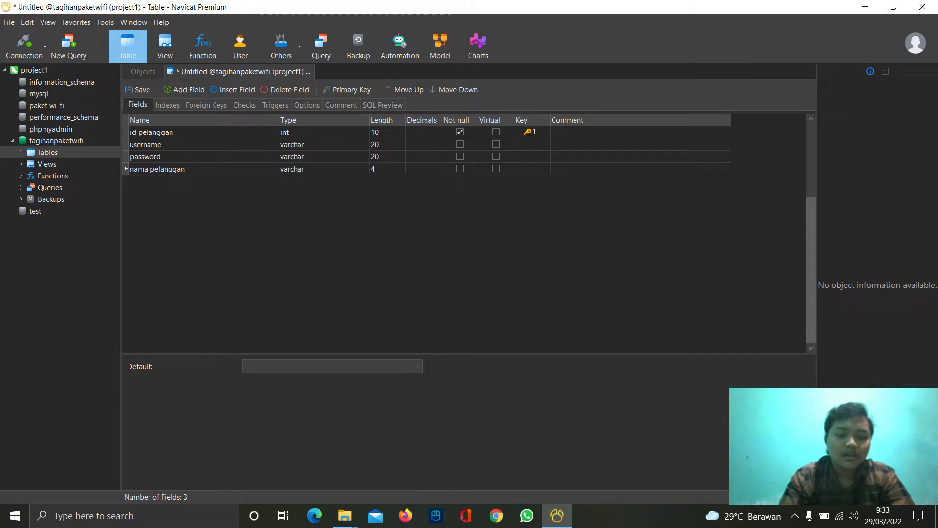
- Add a kode paket field of type int, length 10
{"action": "left_click", "coordinate": [197, 89]}
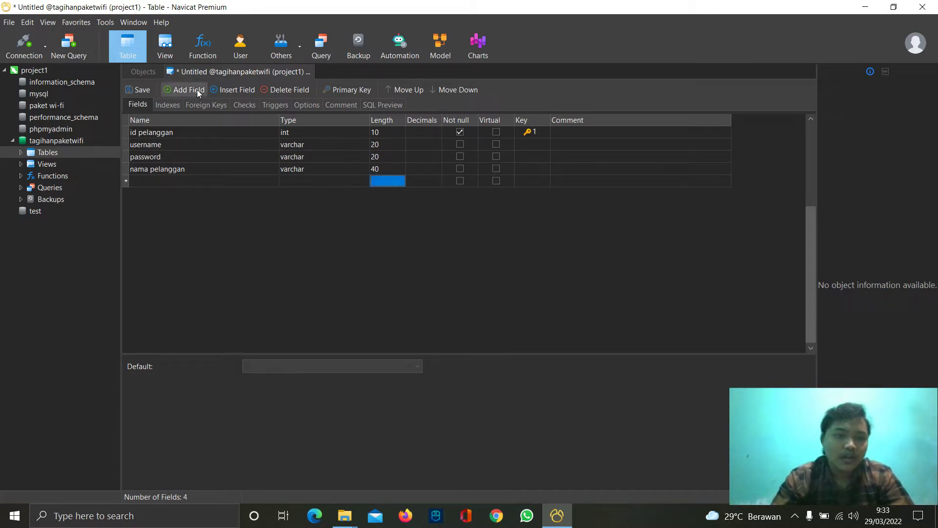
{"action": "left_click", "coordinate": [146, 181]}
{"action": "type", "text": "kode paket"}
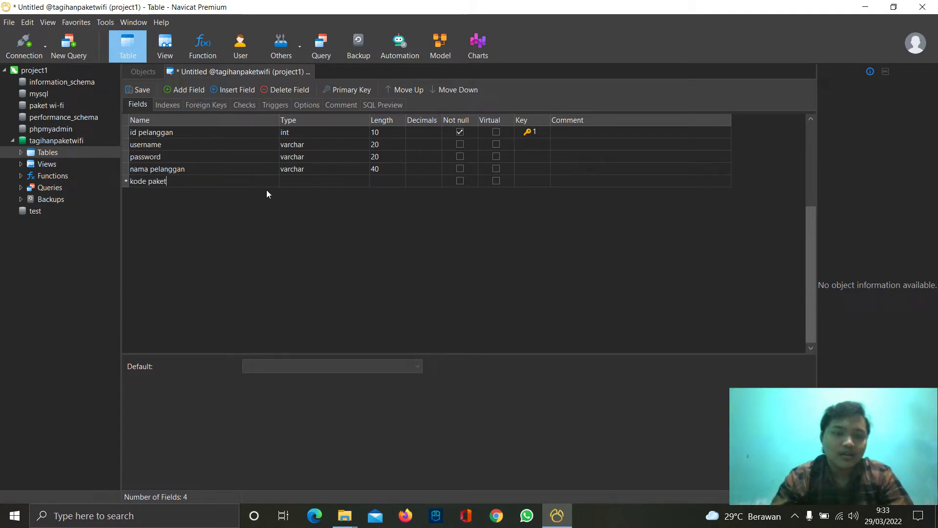
{"action": "left_click", "coordinate": [300, 181]}
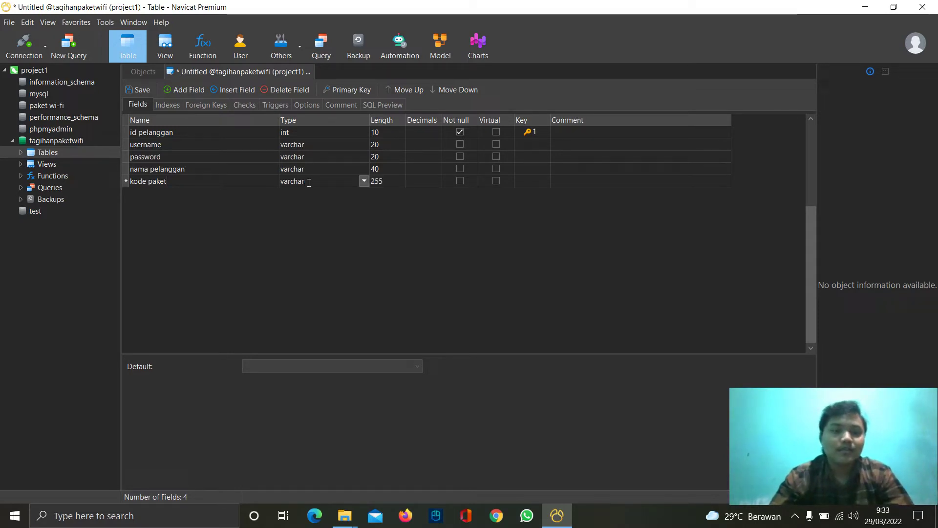
{"action": "double_click", "coordinate": [306, 182]}
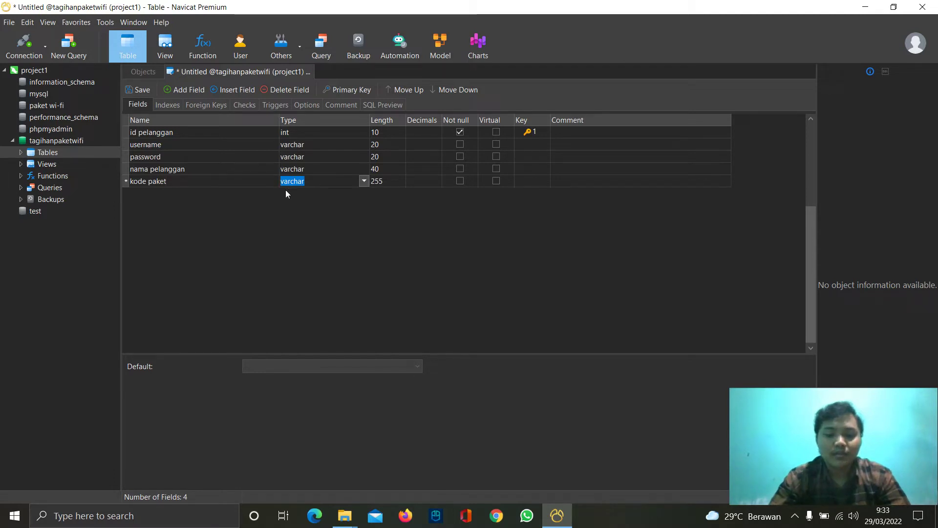
{"action": "type", "text": "int"}
{"action": "left_click", "coordinate": [383, 180]}
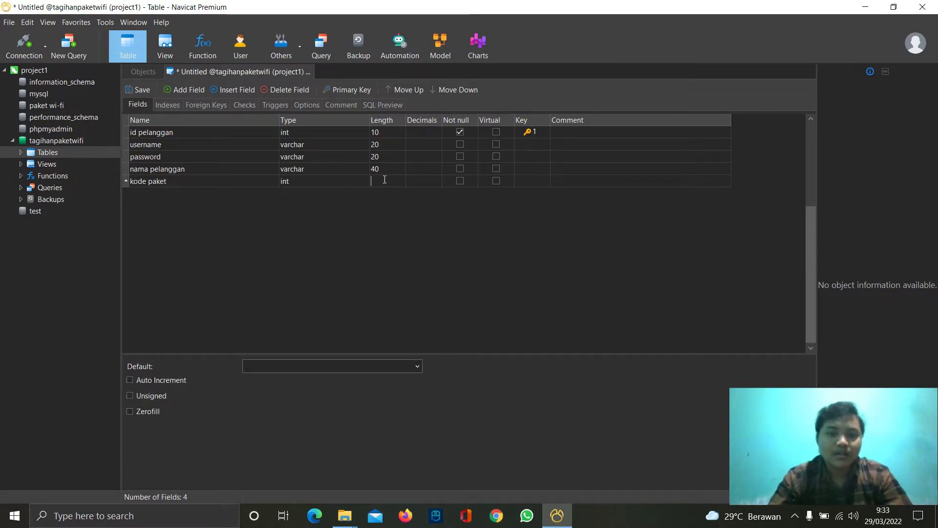
{"action": "type", "text": "10"}
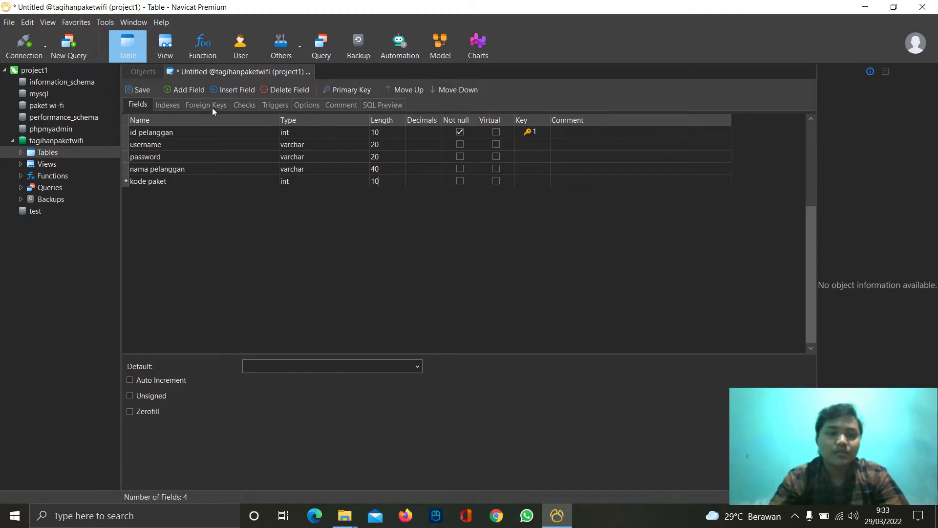
{"action": "left_click", "coordinate": [212, 105]}
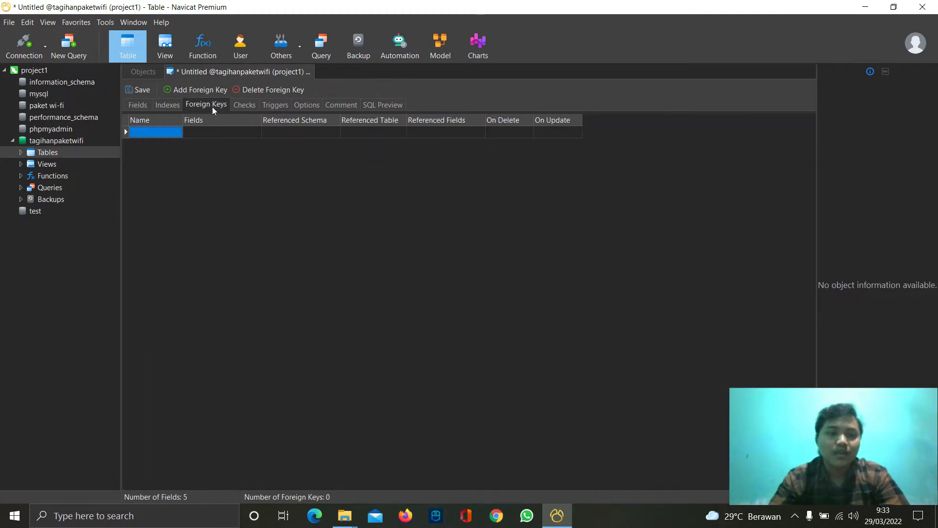
- Name a new foreign key paketcus and set paketwifi as its referenced table
{"action": "left_click", "coordinate": [164, 132]}
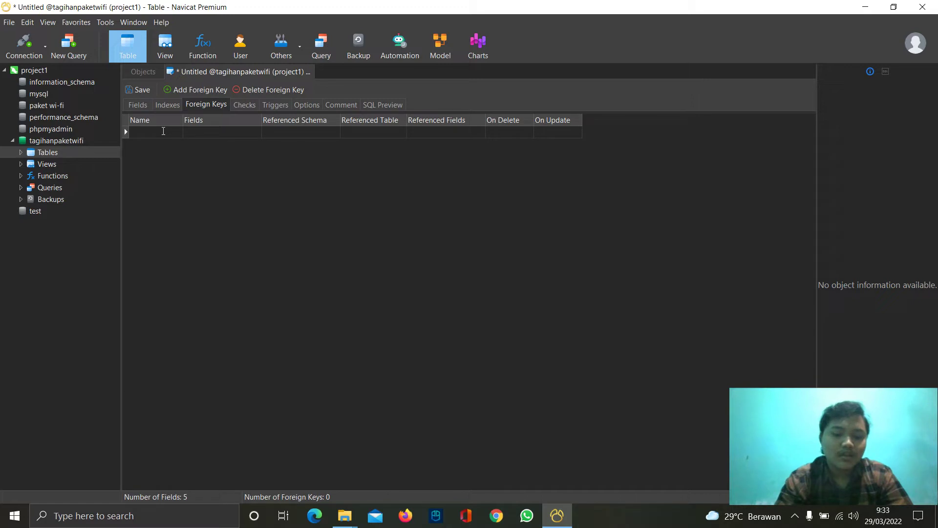
{"action": "type", "text": "pa"}
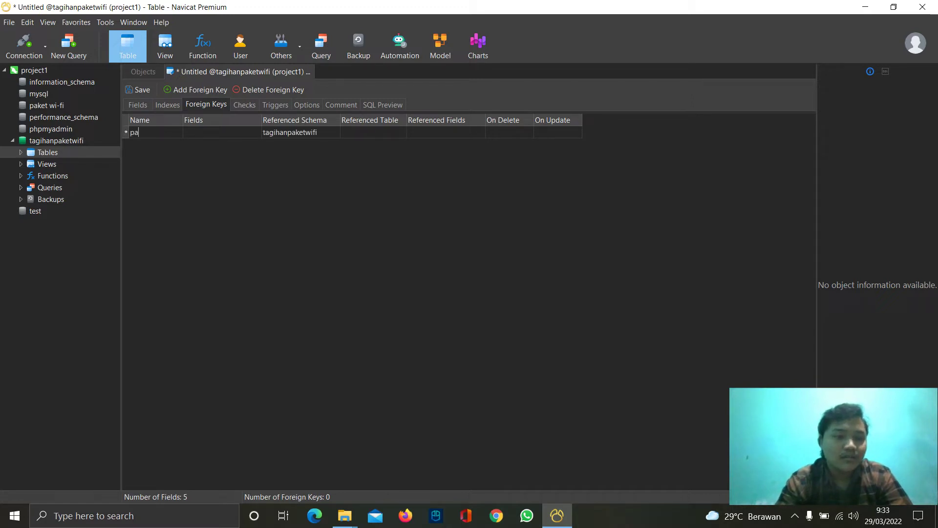
{"action": "type", "text": "ketcus"}
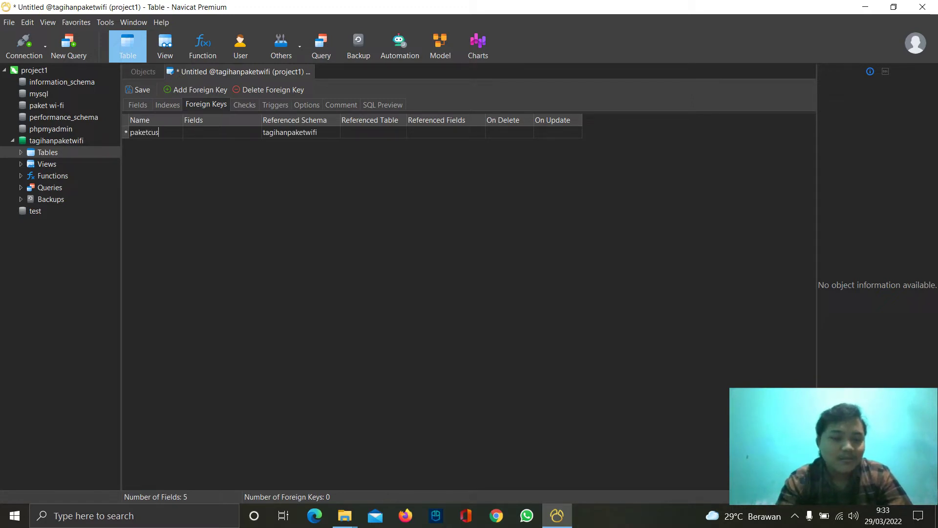
{"action": "left_click", "coordinate": [241, 136]}
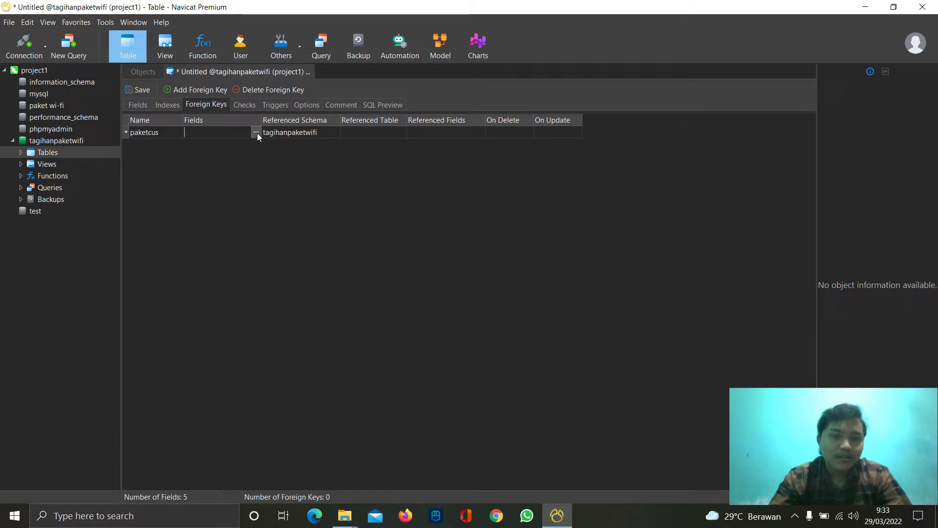
{"action": "left_click", "coordinate": [256, 133]}
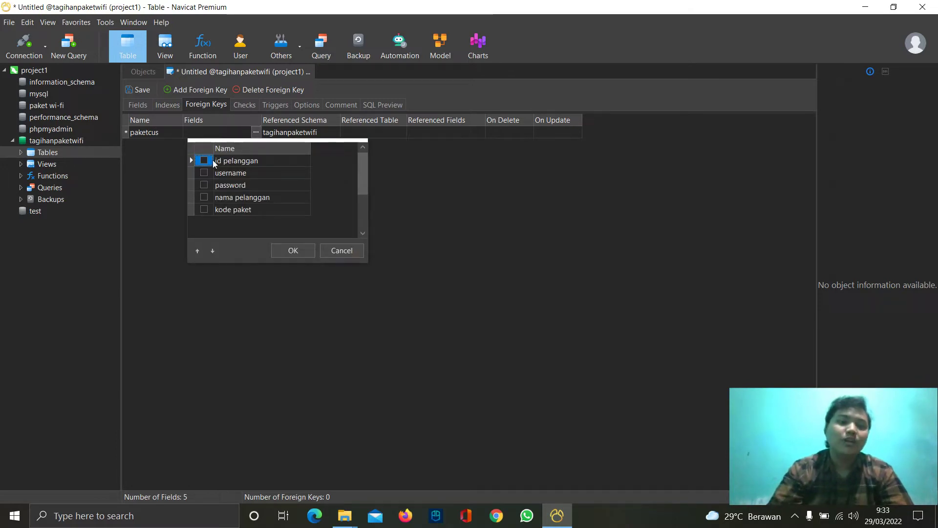
{"action": "left_click", "coordinate": [298, 250]}
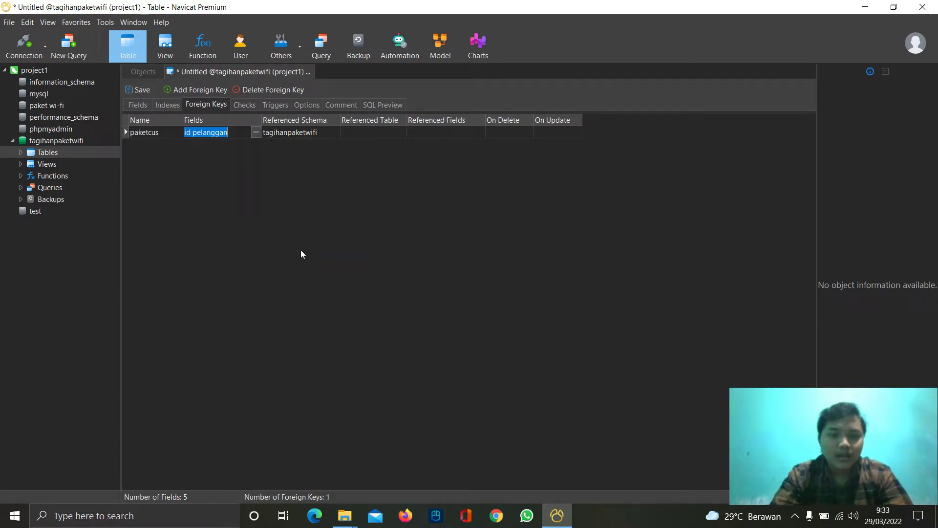
{"action": "left_click", "coordinate": [397, 133]}
{"action": "left_click", "coordinate": [402, 131]}
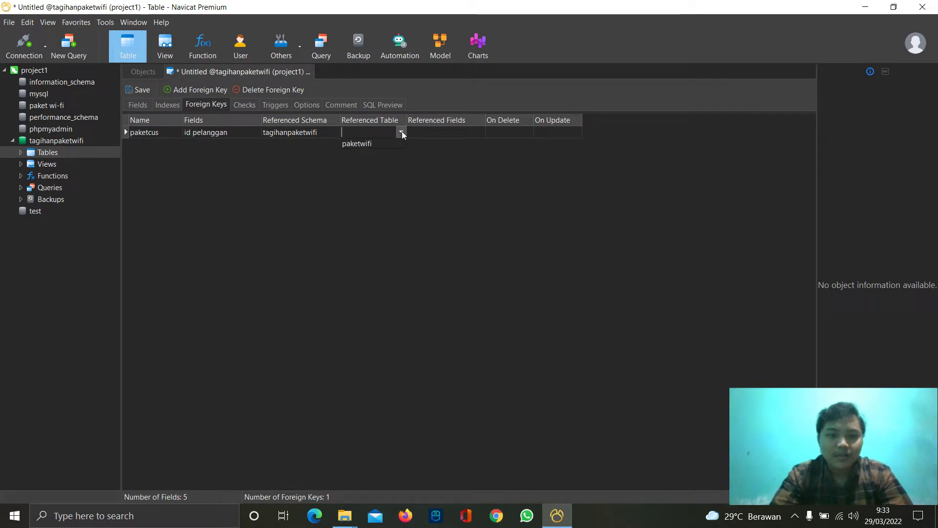
{"action": "left_click", "coordinate": [372, 145]}
- Set kode paket as both the key's field and the referenced paketwifi field
{"action": "left_click", "coordinate": [445, 133]}
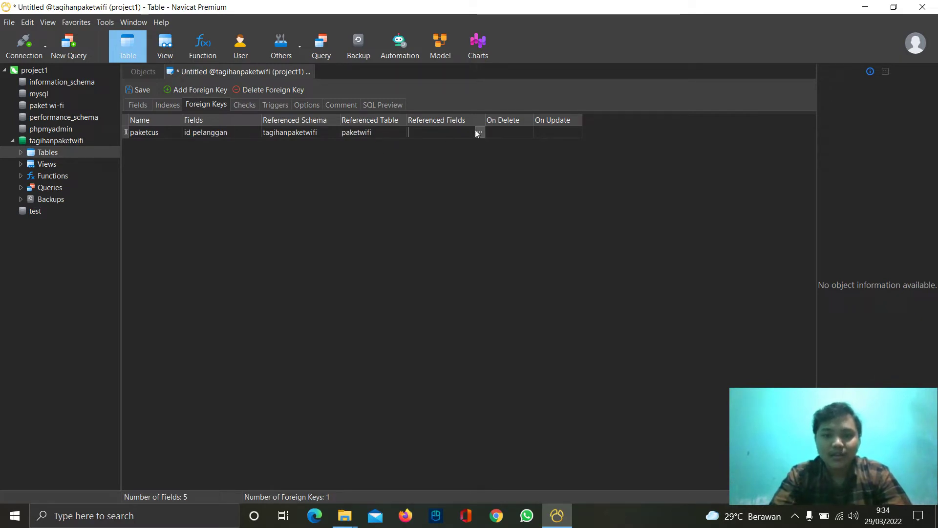
{"action": "left_click", "coordinate": [480, 132]}
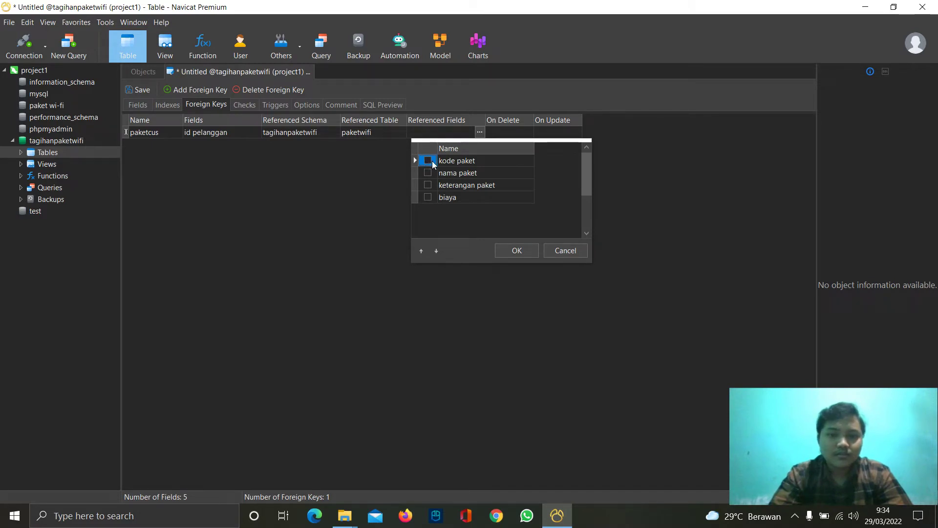
{"action": "left_click", "coordinate": [566, 250]}
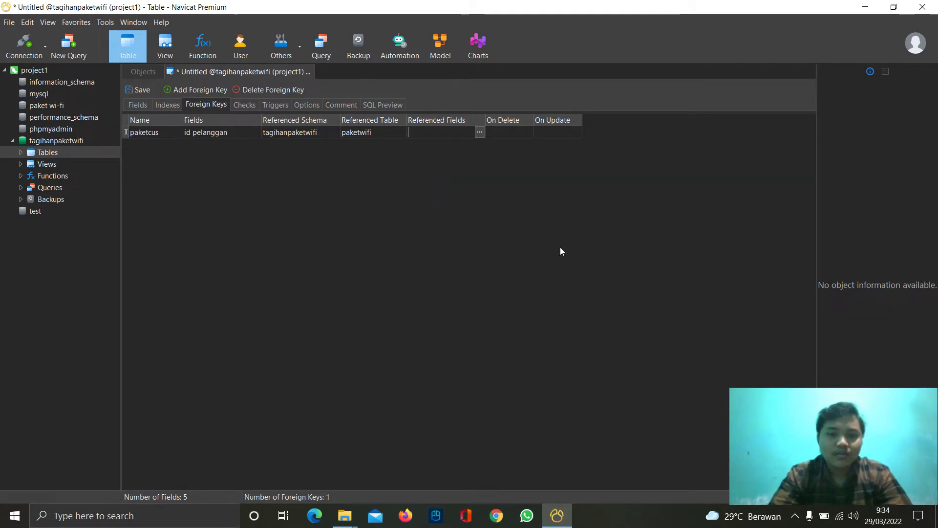
{"action": "left_click", "coordinate": [231, 135]}
{"action": "left_click", "coordinate": [256, 133]}
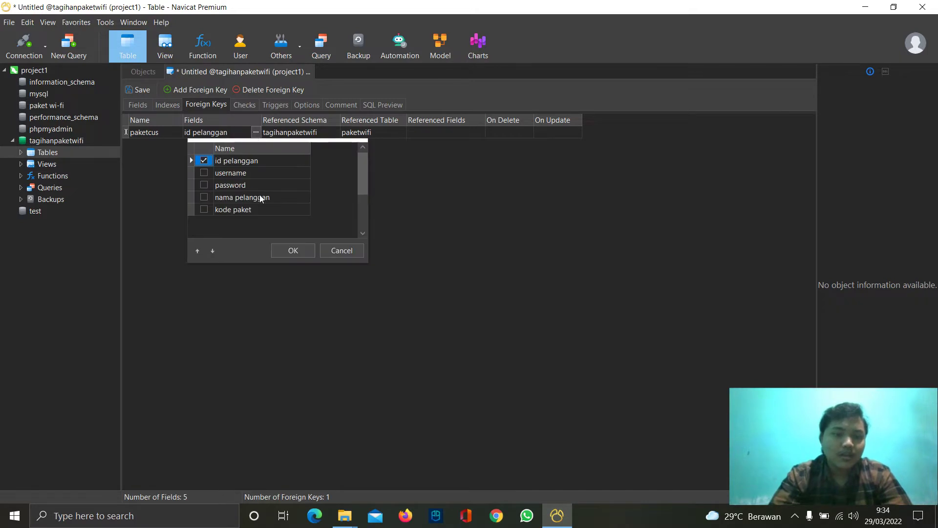
{"action": "left_click", "coordinate": [204, 209]}
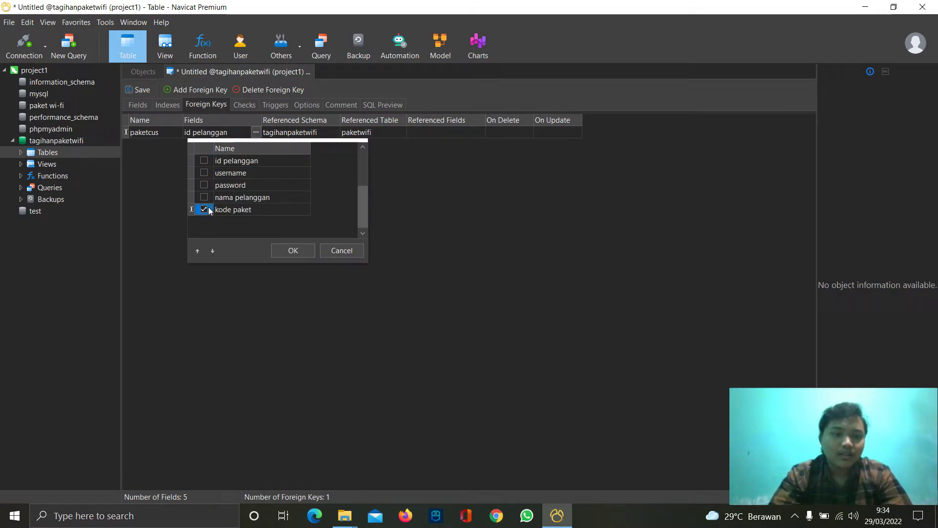
{"action": "left_click", "coordinate": [281, 247]}
{"action": "left_click", "coordinate": [467, 132]}
{"action": "left_click", "coordinate": [480, 132]}
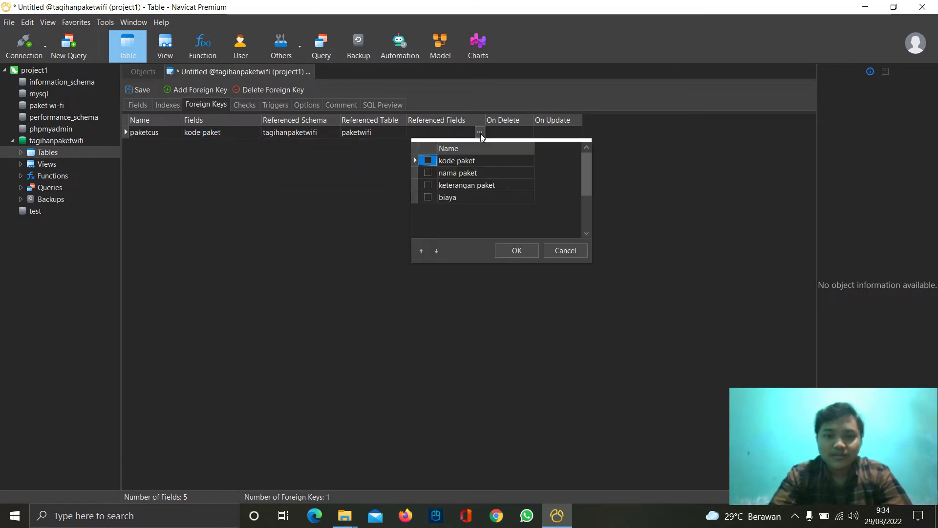
{"action": "left_click", "coordinate": [428, 161]}
{"action": "left_click", "coordinate": [516, 252]}
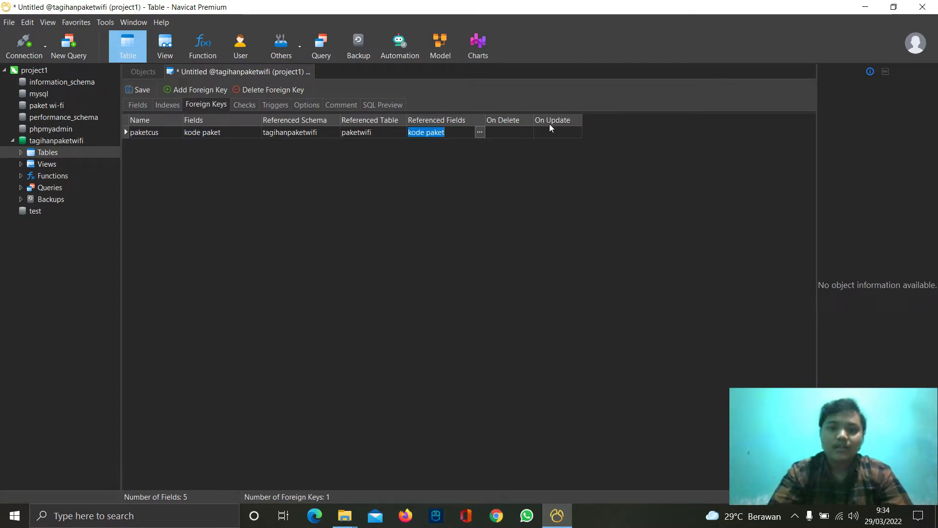
- Set paketcus On Delete to RESTRICT and On Update to CASCADE
{"action": "left_click", "coordinate": [528, 131]}
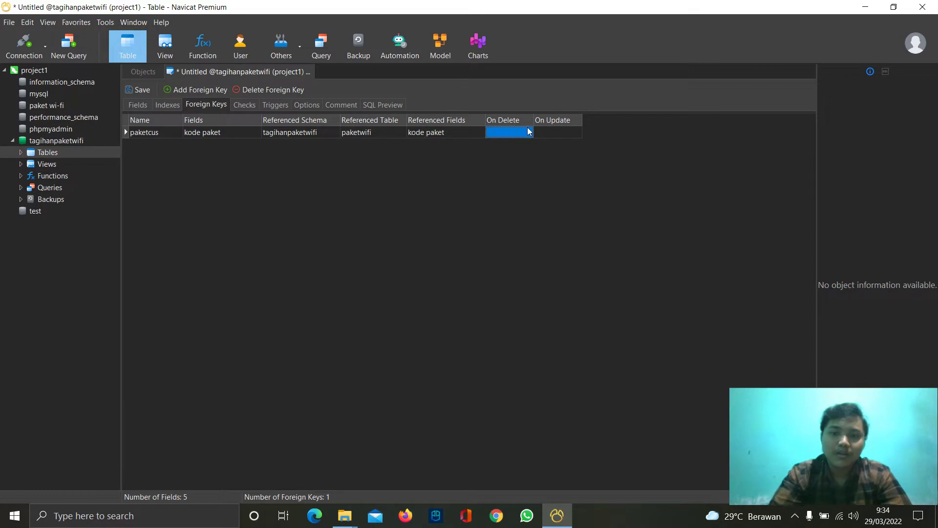
{"action": "left_click", "coordinate": [529, 131]}
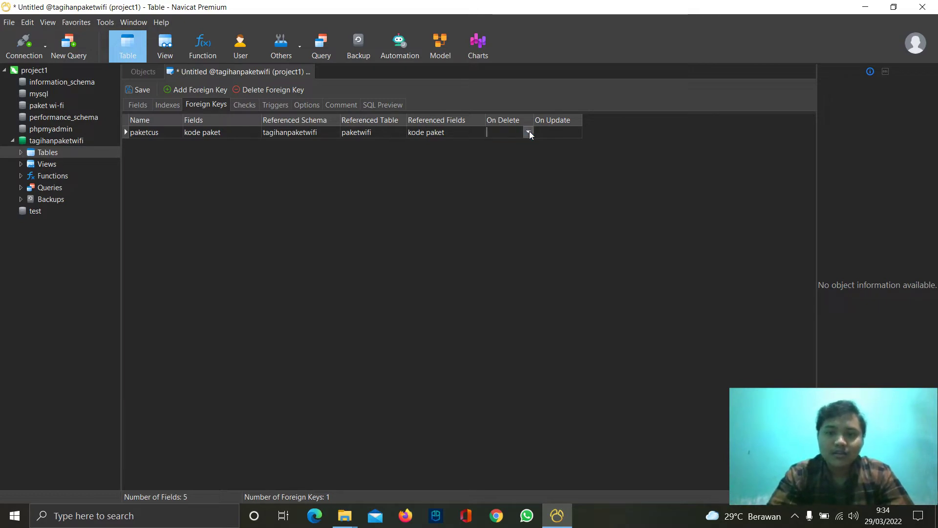
{"action": "left_click", "coordinate": [529, 132]}
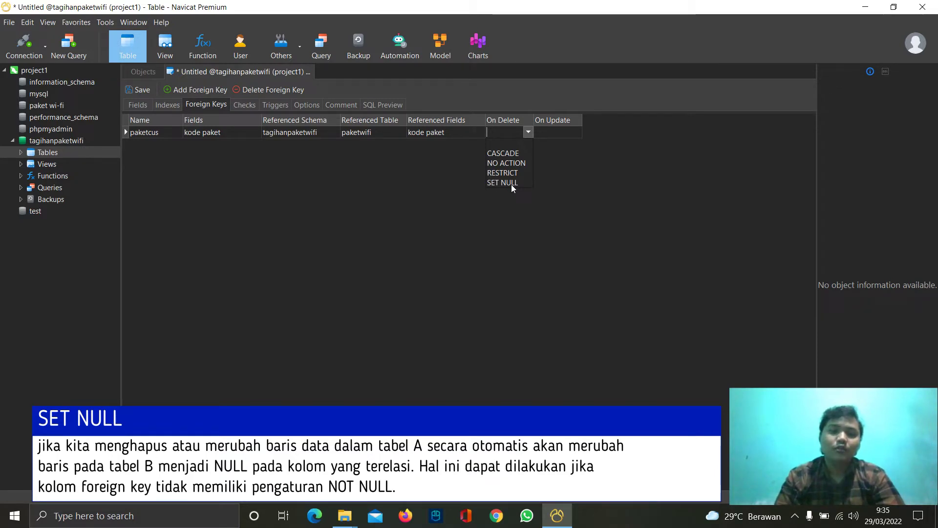
{"action": "left_click", "coordinate": [570, 163]}
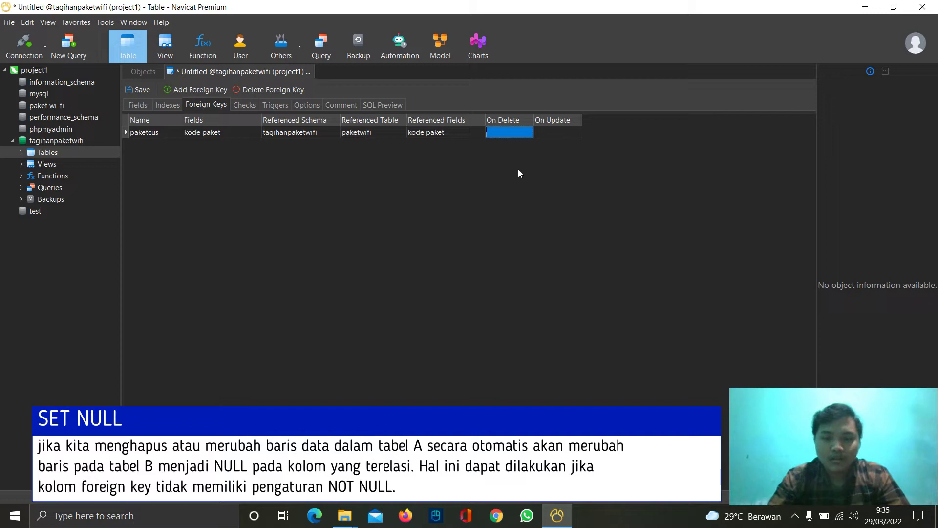
{"action": "left_click", "coordinate": [528, 132]}
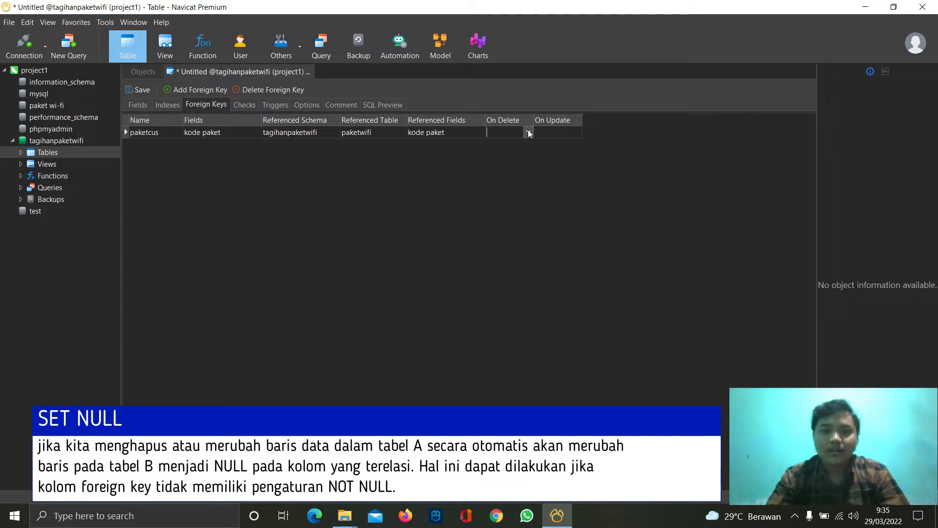
{"action": "left_click", "coordinate": [528, 131]}
{"action": "left_click", "coordinate": [517, 172]}
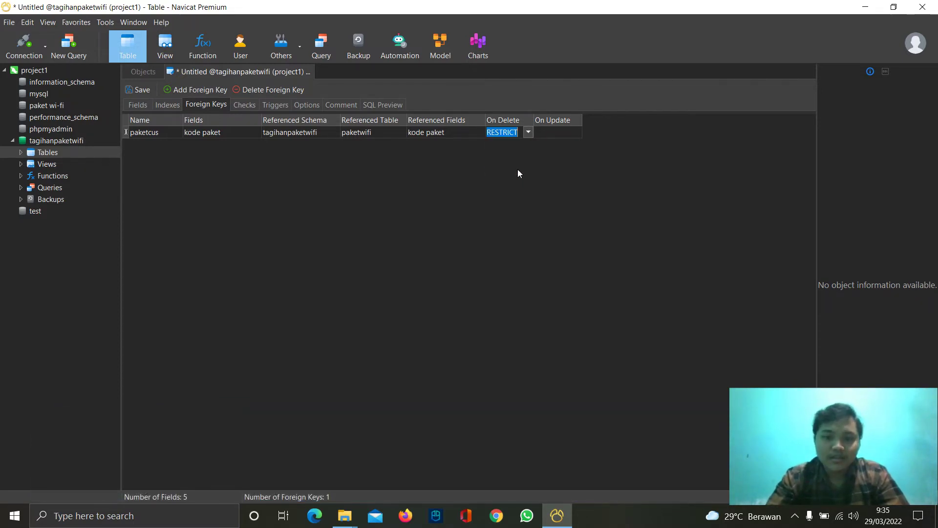
{"action": "left_click", "coordinate": [557, 132]}
{"action": "left_click", "coordinate": [576, 132]}
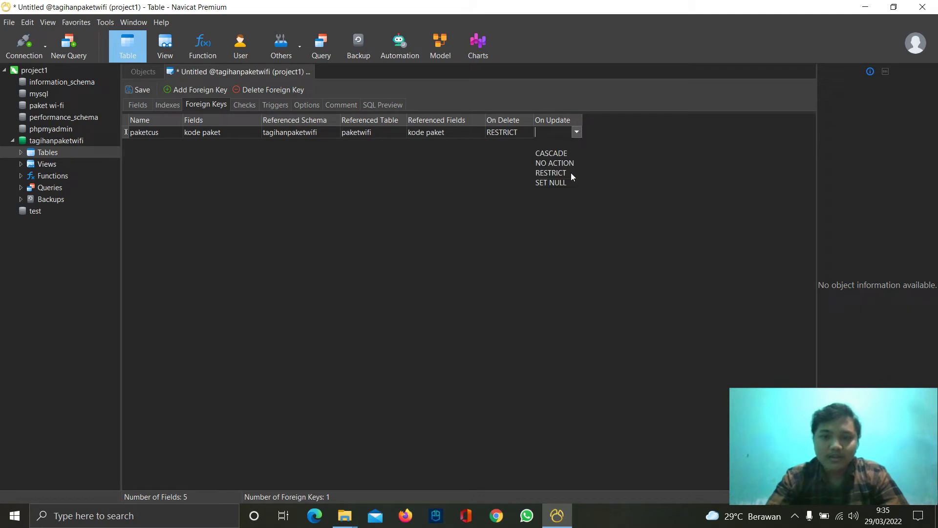
{"action": "left_click", "coordinate": [556, 154]}
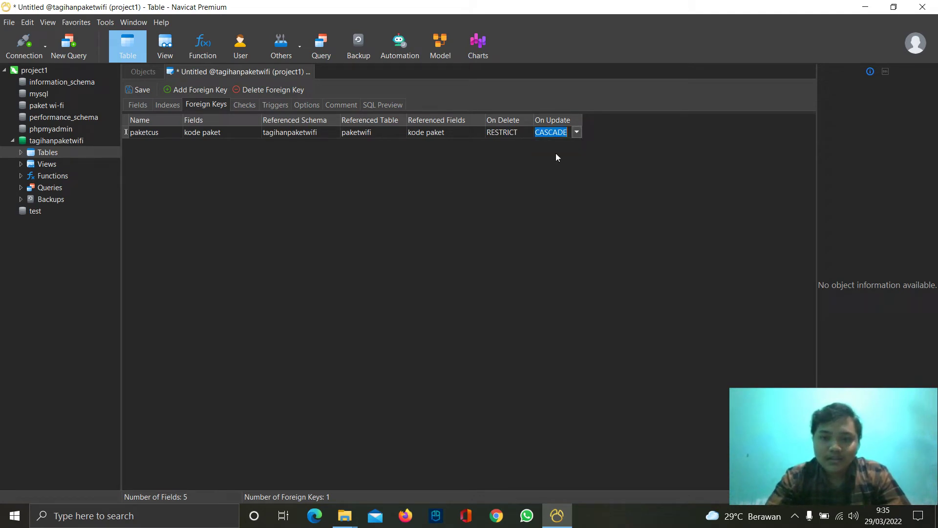
- Save the second table under the name infopelanggan and close its design tab
{"action": "left_click", "coordinate": [141, 90]}
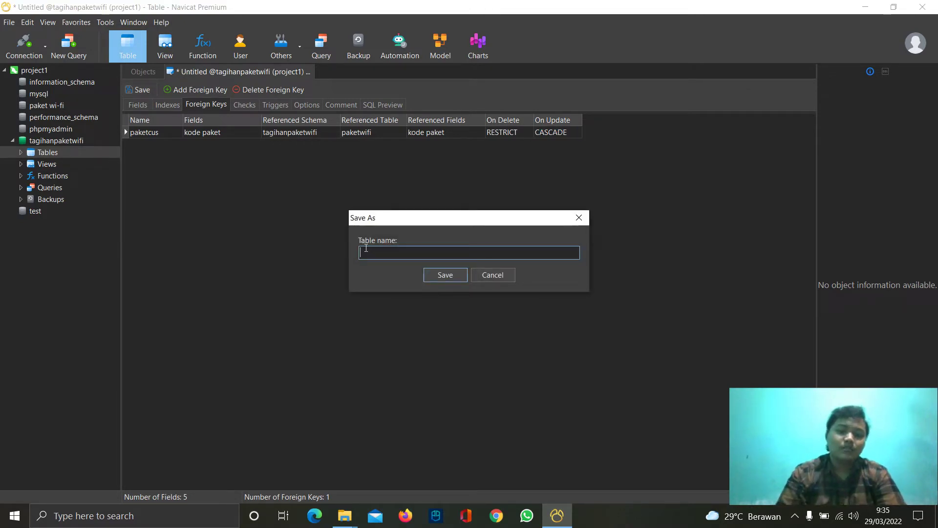
{"action": "type", "text": "infopelanggan"}
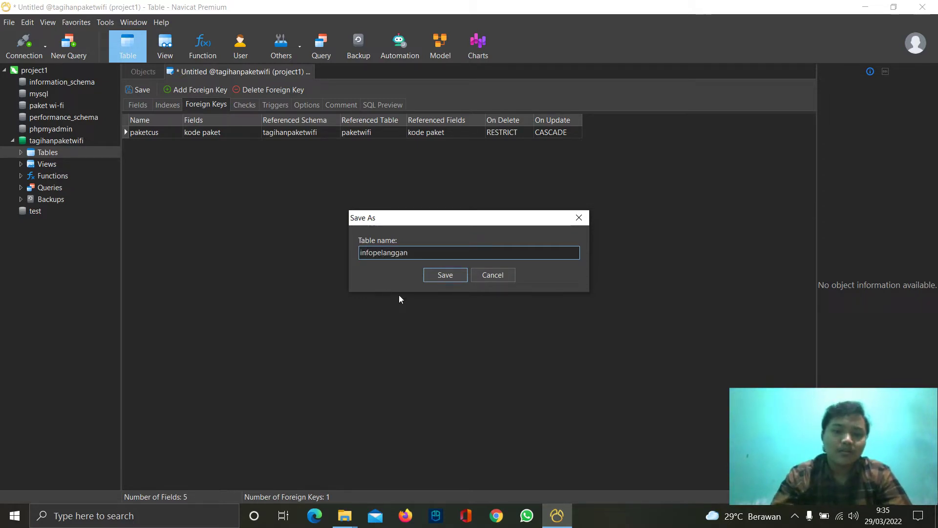
{"action": "left_click", "coordinate": [438, 276]}
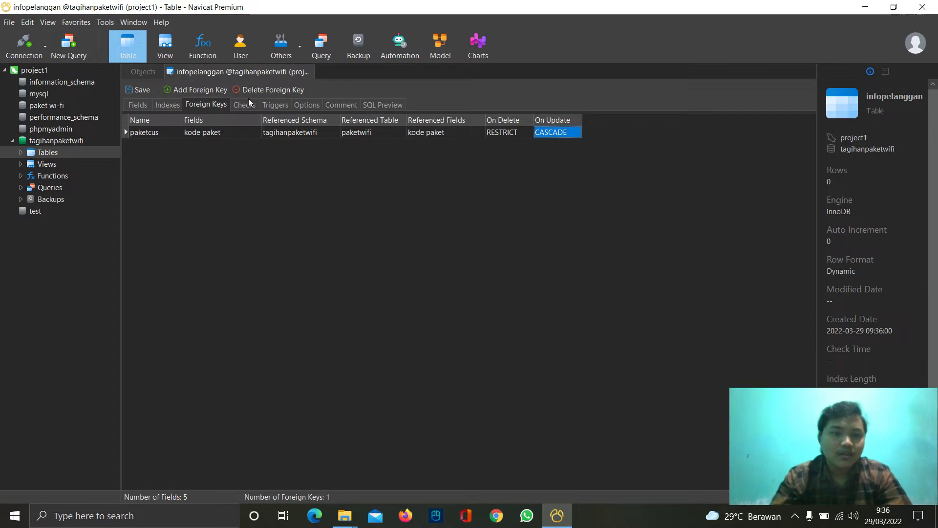
{"action": "left_click", "coordinate": [308, 72]}
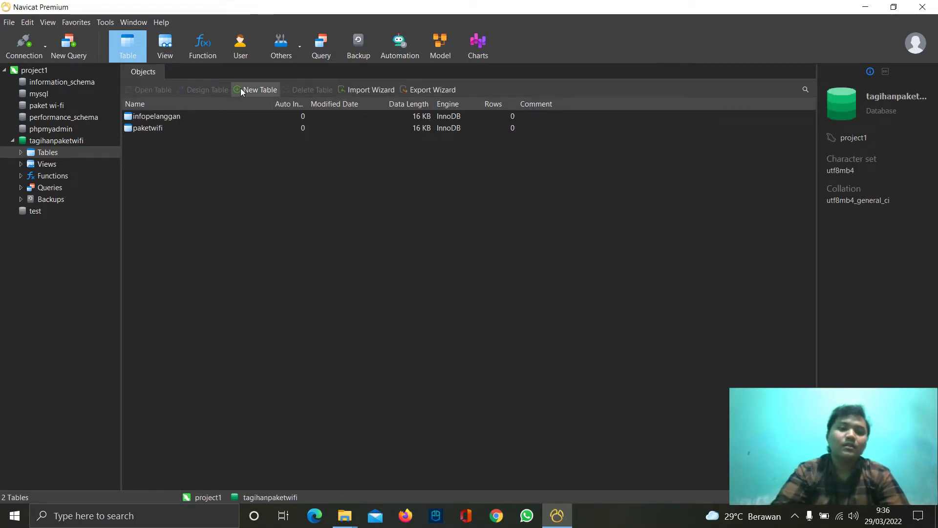
- Create a new table whose first field, id pelanggan, is int length 10 and the primary key
{"action": "left_click", "coordinate": [240, 90]}
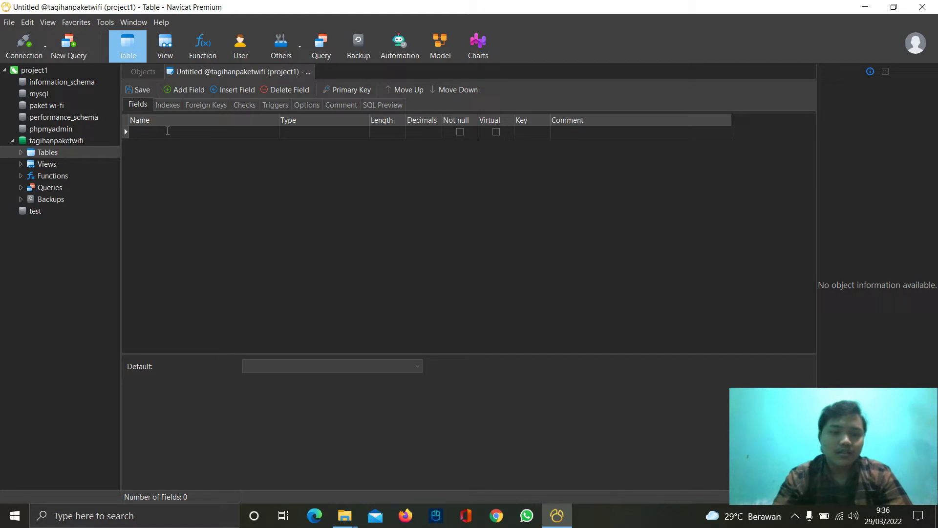
{"action": "type", "text": "id pelg"}
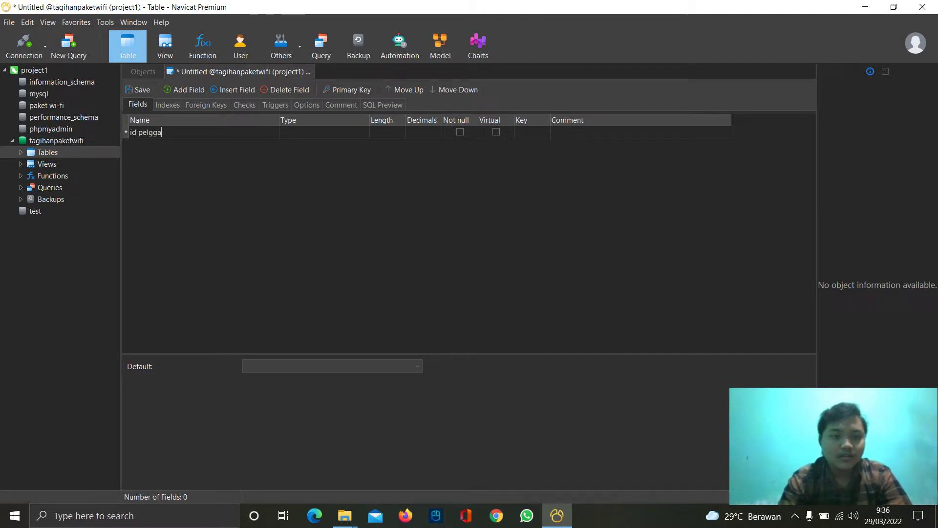
{"action": "key", "text": "BackSpace"}
{"action": "type", "text": "anggan"}
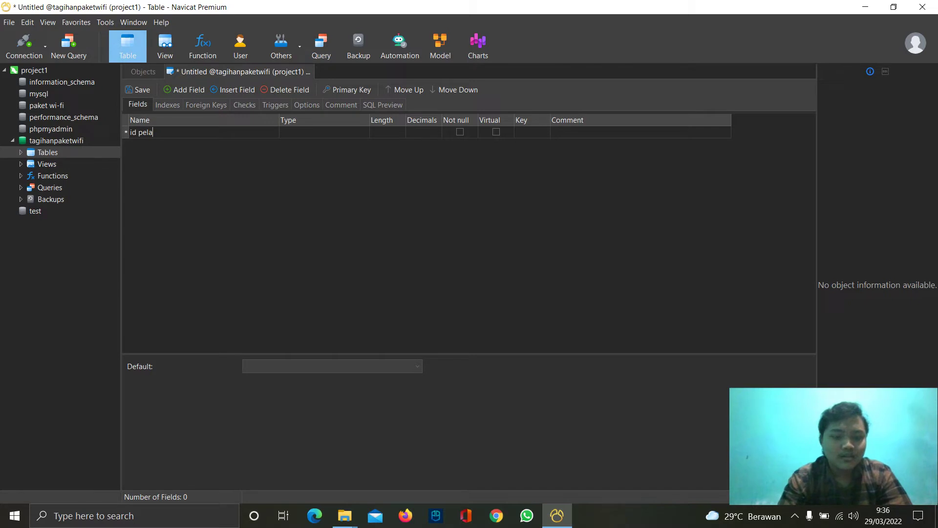
{"action": "left_click", "coordinate": [285, 131]}
{"action": "left_click_drag", "start_coordinate": [305, 134], "coordinate": [276, 131]}
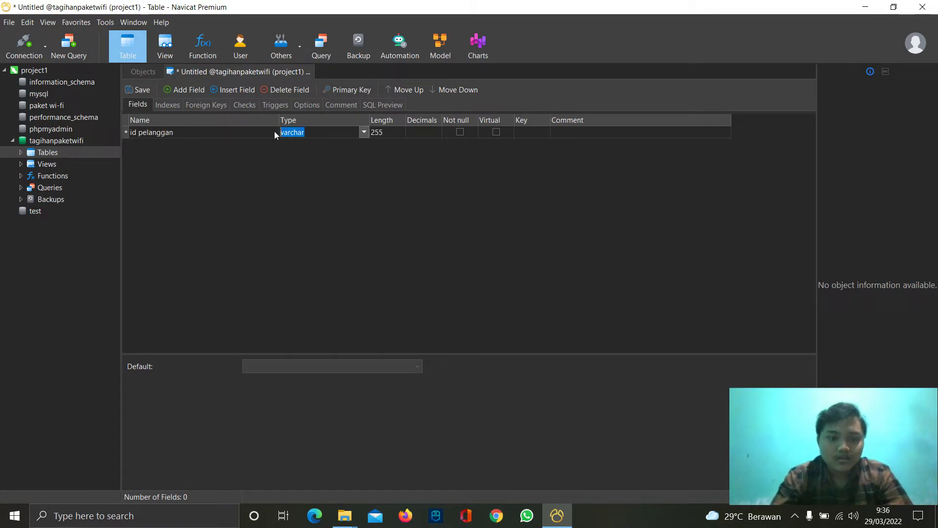
{"action": "type", "text": "int"}
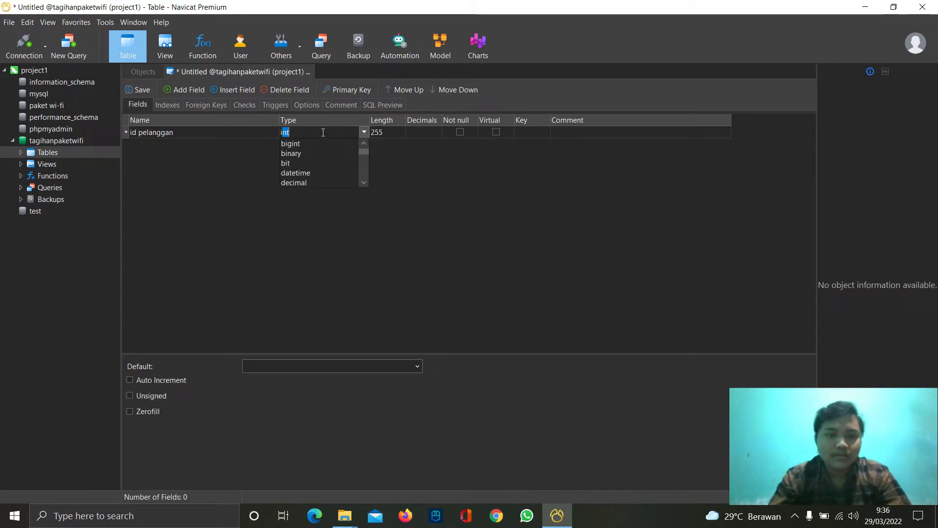
{"action": "left_click", "coordinate": [385, 131]}
{"action": "type", "text": "10"}
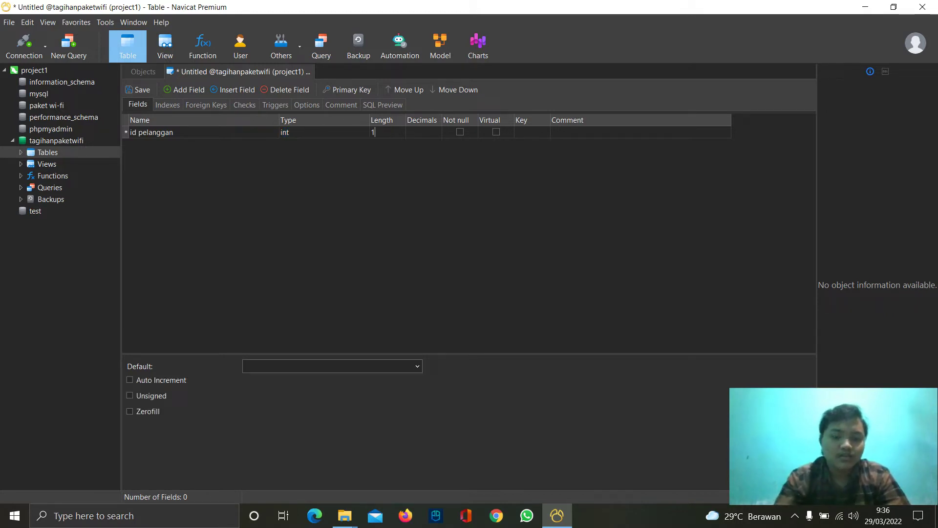
{"action": "left_click", "coordinate": [519, 134]}
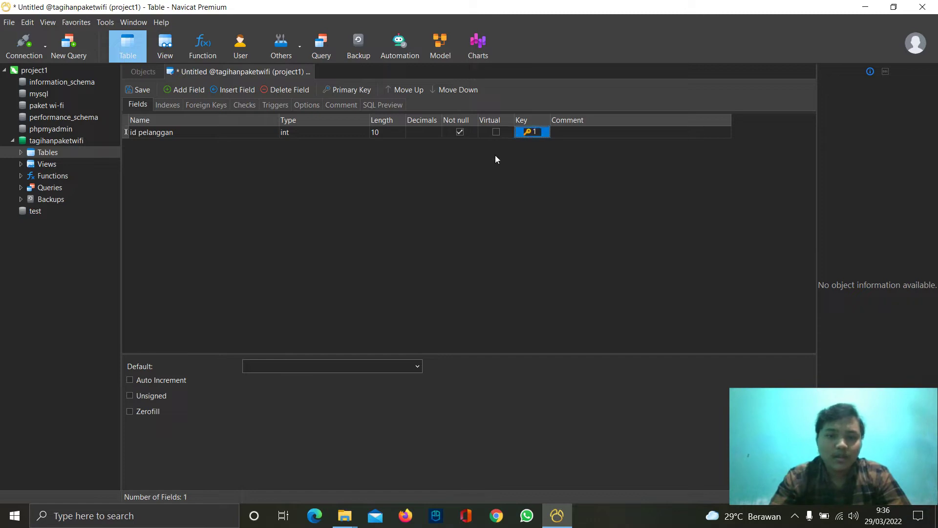
{"action": "left_click", "coordinate": [184, 90]}
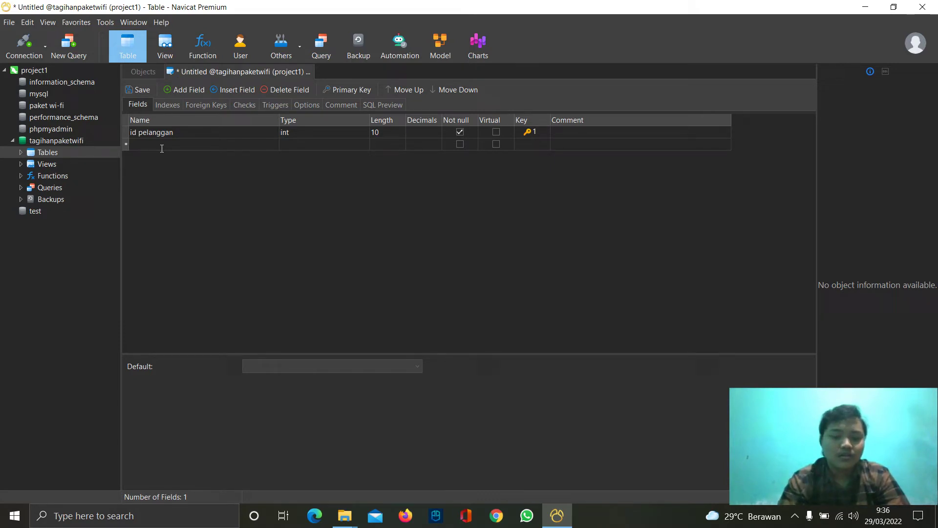
- Add a kode paket field of type int with length 10
{"action": "type", "text": "kode p"}
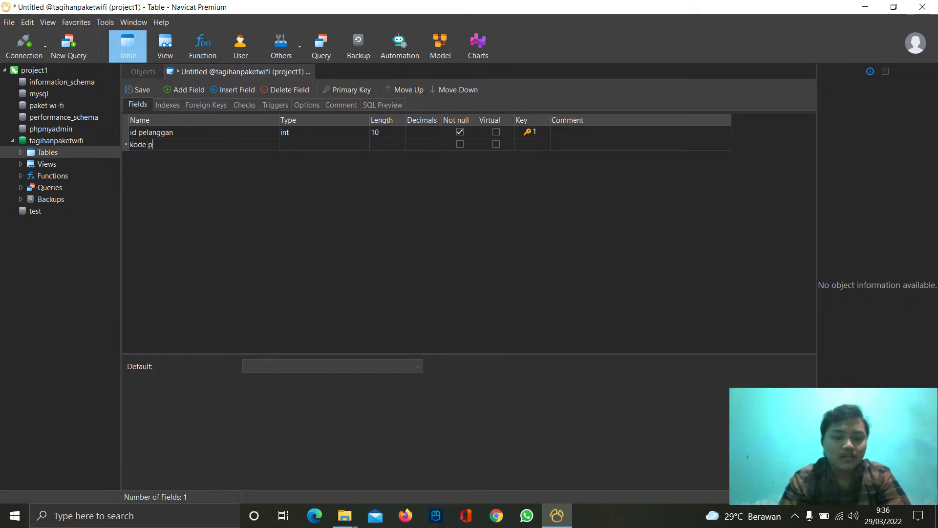
{"action": "type", "text": "aket"}
{"action": "left_click", "coordinate": [306, 144]}
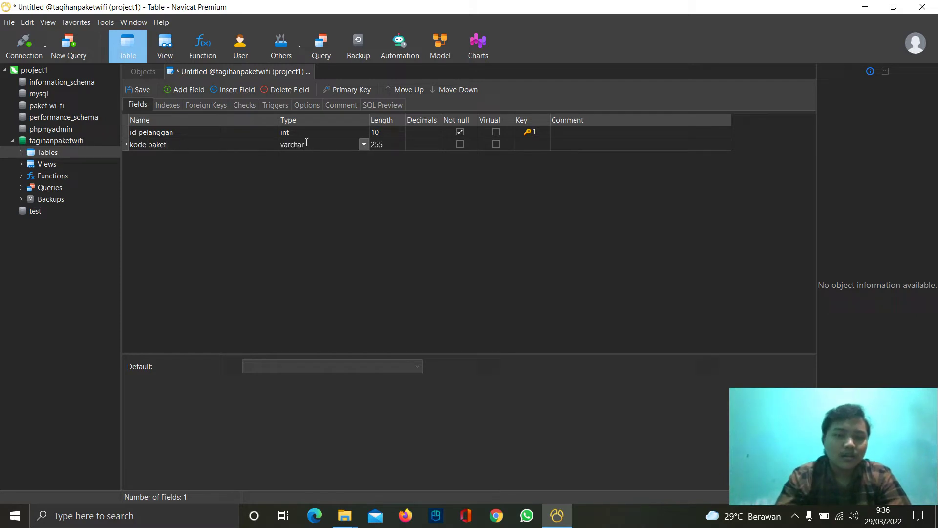
{"action": "double_click", "coordinate": [307, 142]}
{"action": "type", "text": "int"}
{"action": "left_click", "coordinate": [380, 144]}
{"action": "type", "text": "10"}
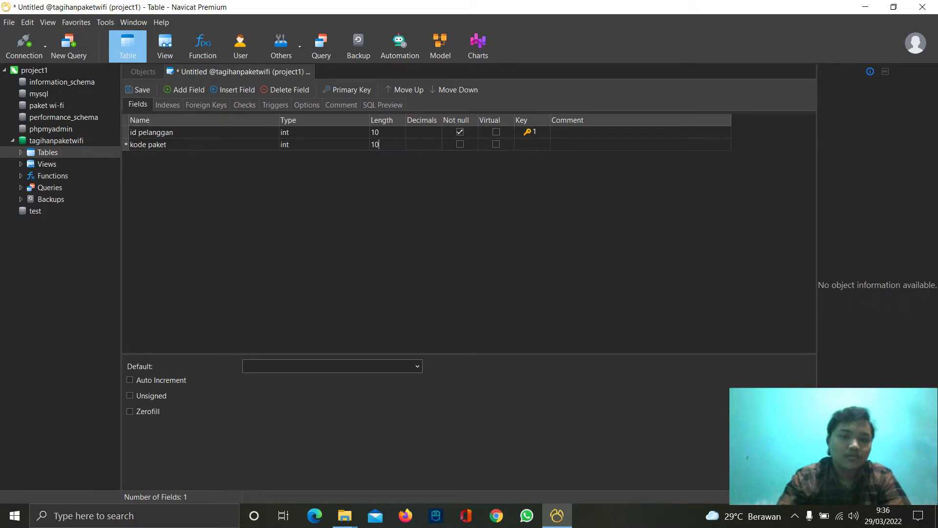
- Add a tagihan field with length 10
{"action": "left_click", "coordinate": [183, 89]}
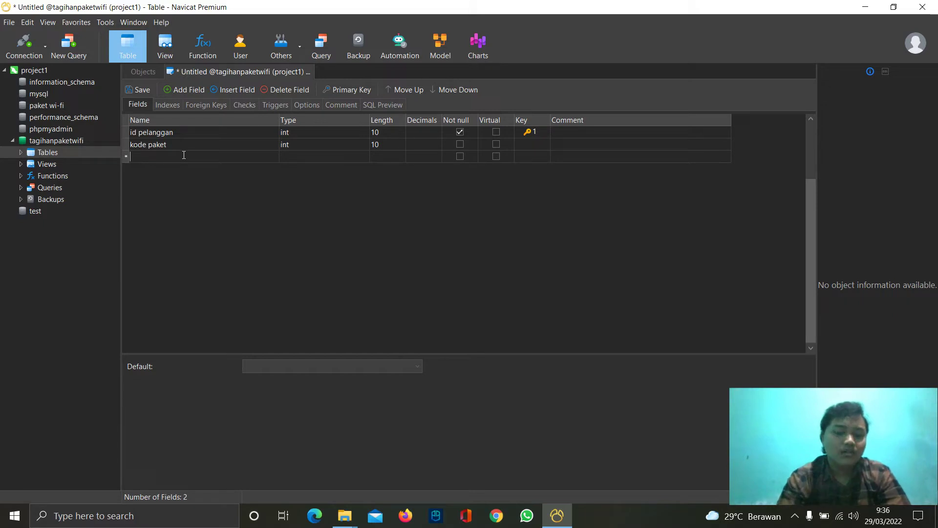
{"action": "type", "text": "tagihan"}
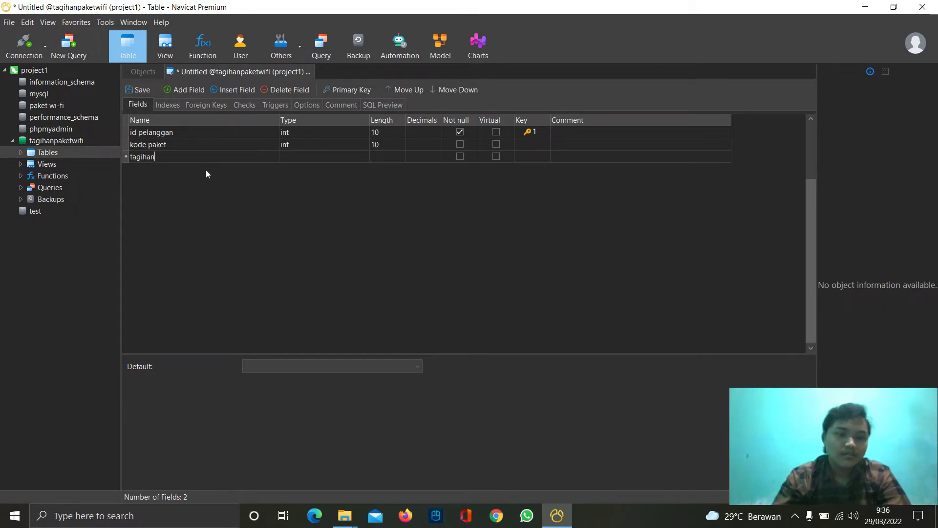
{"action": "left_click", "coordinate": [297, 160]}
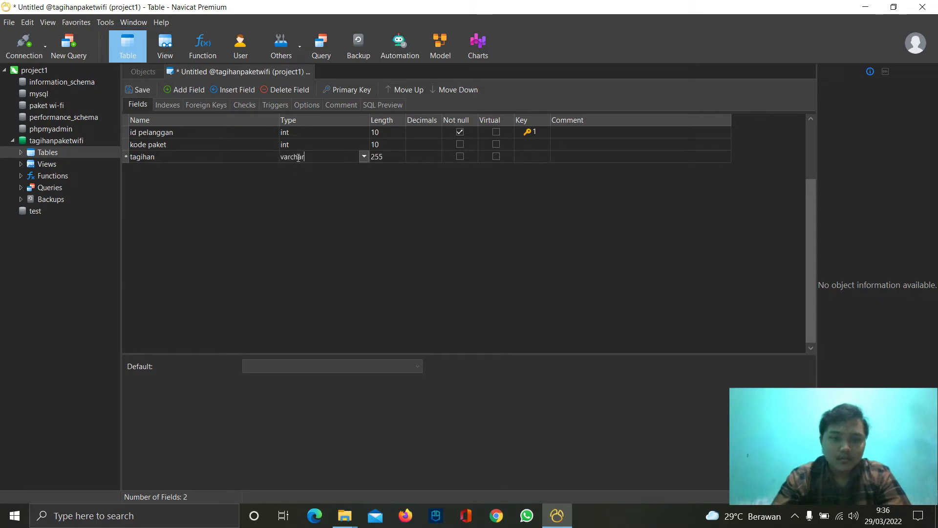
{"action": "left_click", "coordinate": [362, 156]}
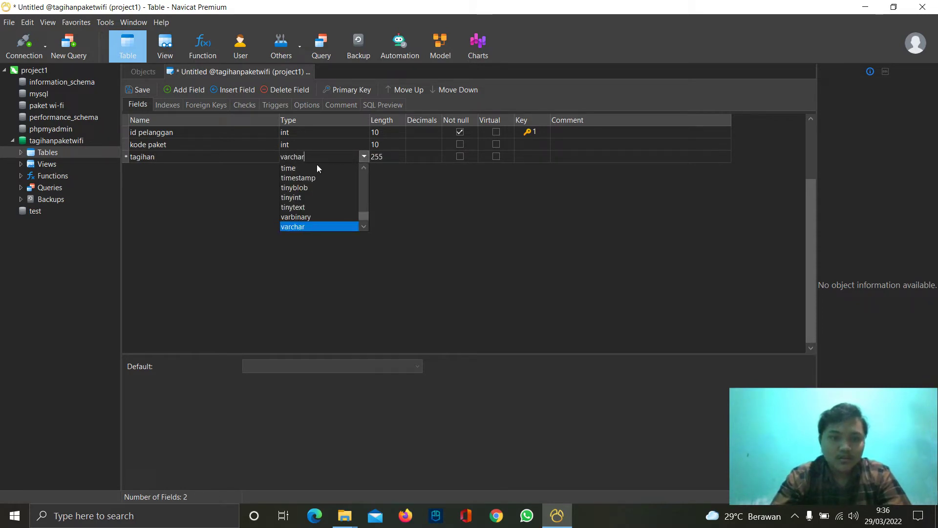
{"action": "left_click_drag", "start_coordinate": [311, 157], "coordinate": [269, 153]}
{"action": "type", "text": "i"}
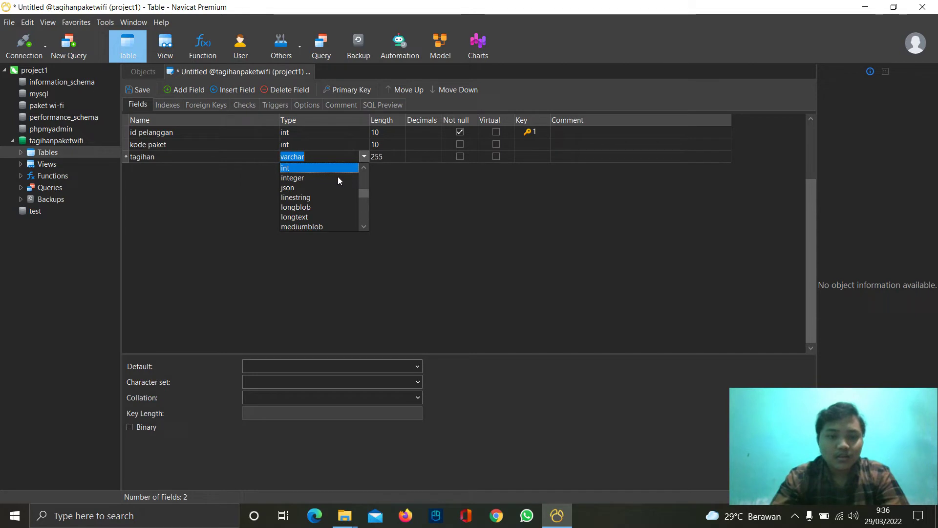
{"action": "left_click", "coordinate": [383, 156]}
{"action": "type", "text": "10"}
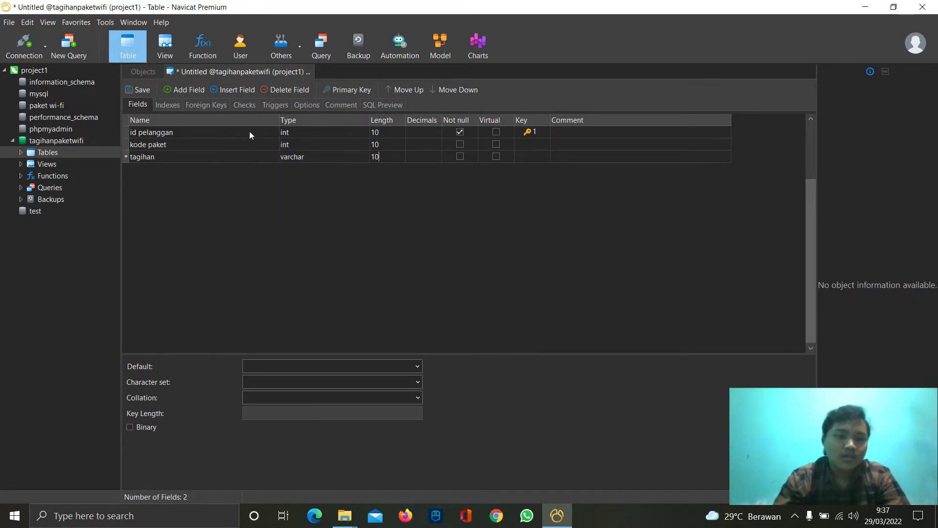
- Add a fourth field named tanggal pembayaran
{"action": "left_click", "coordinate": [183, 90]}
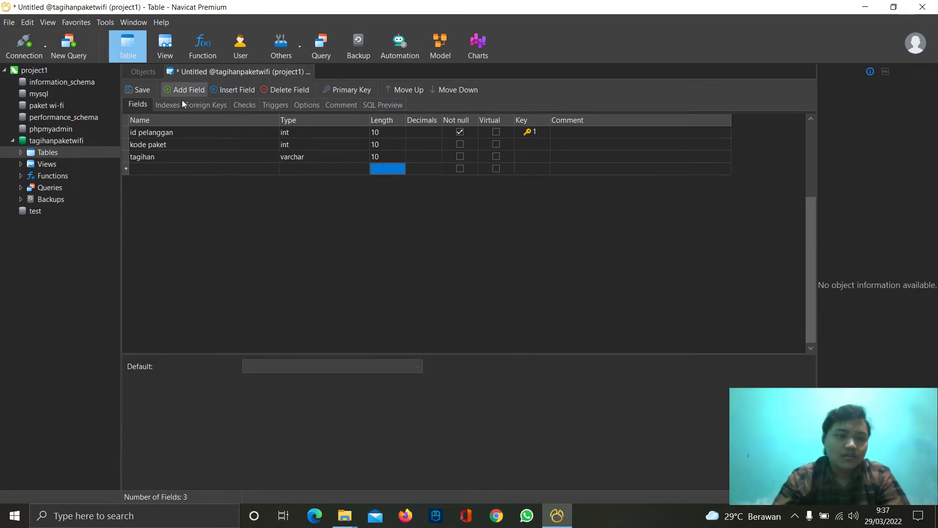
{"action": "left_click", "coordinate": [168, 168]}
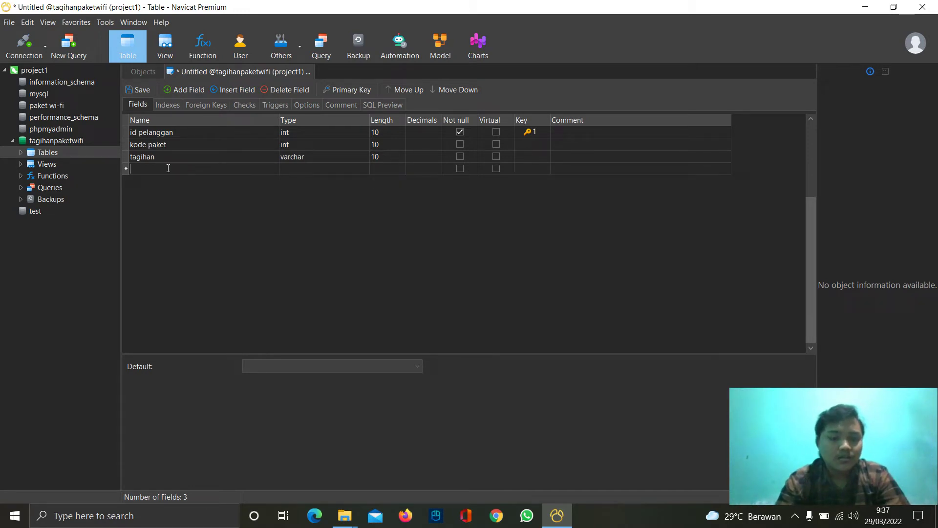
{"action": "type", "text": "tagga"}
{"action": "key", "text": "BackSpace"}
{"action": "key", "text": "BackSpace"}
{"action": "key", "text": "BackSpace"}
{"action": "key", "text": "BackSpace"}
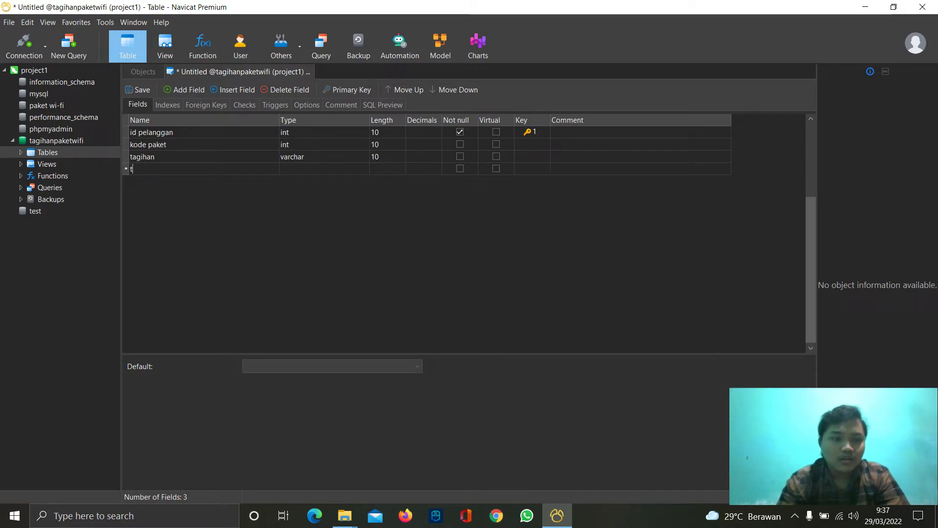
{"action": "type", "text": "anggal "}
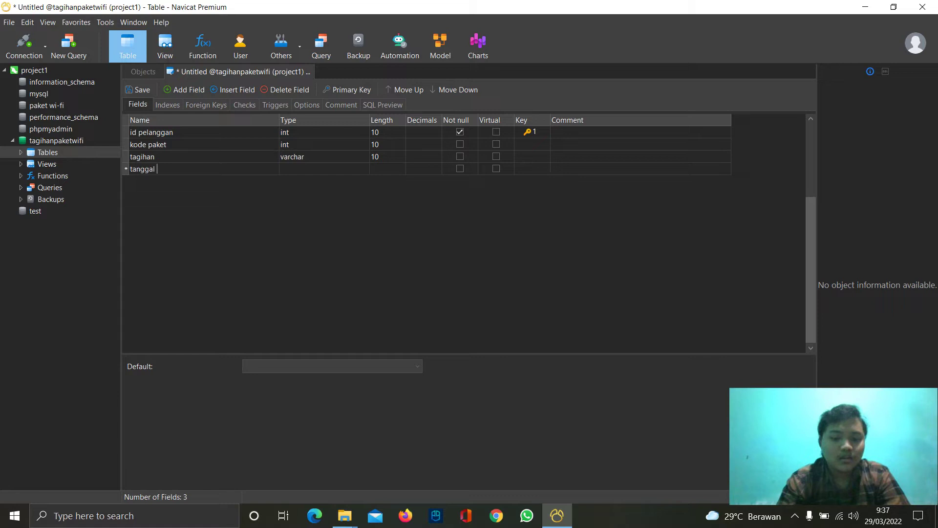
{"action": "type", "text": "pembayaran"}
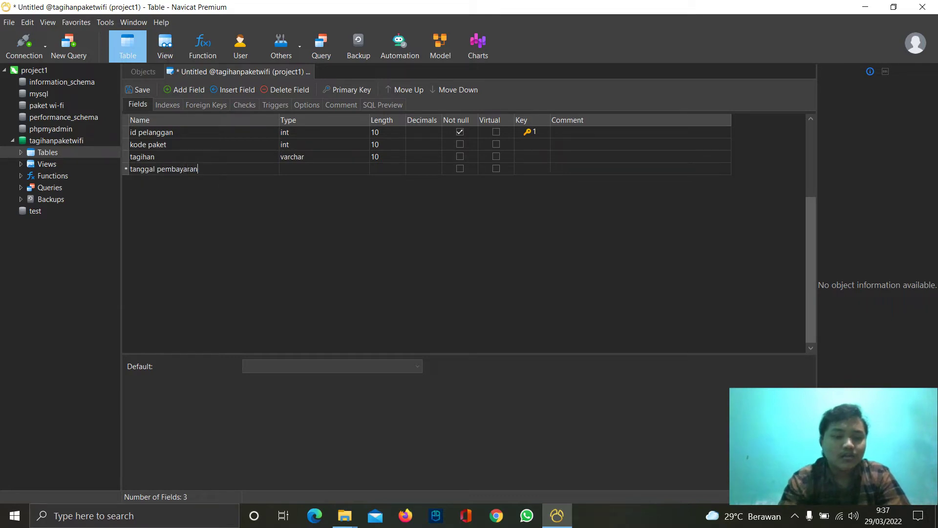
{"action": "left_click", "coordinate": [315, 167]}
- Change tagihan's type to int and tanggal pembayaran's type to date
{"action": "left_click", "coordinate": [365, 156]}
{"action": "left_click", "coordinate": [365, 155]}
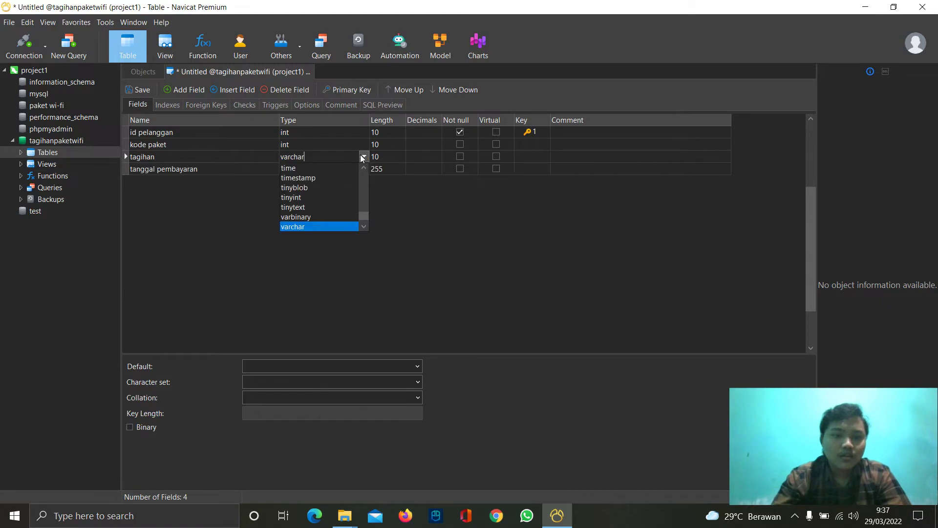
{"action": "key", "text": "i"}
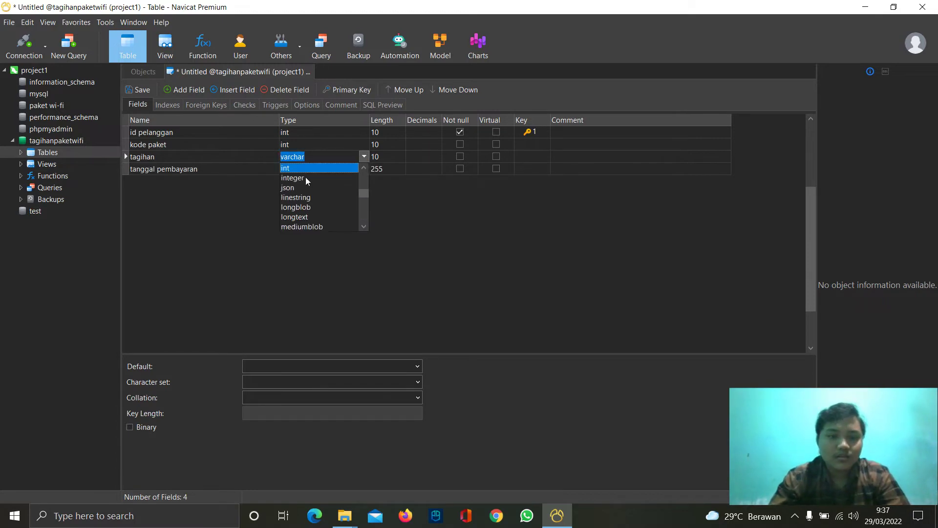
{"action": "left_click", "coordinate": [302, 169]}
{"action": "left_click", "coordinate": [364, 169]}
{"action": "left_click", "coordinate": [364, 168]}
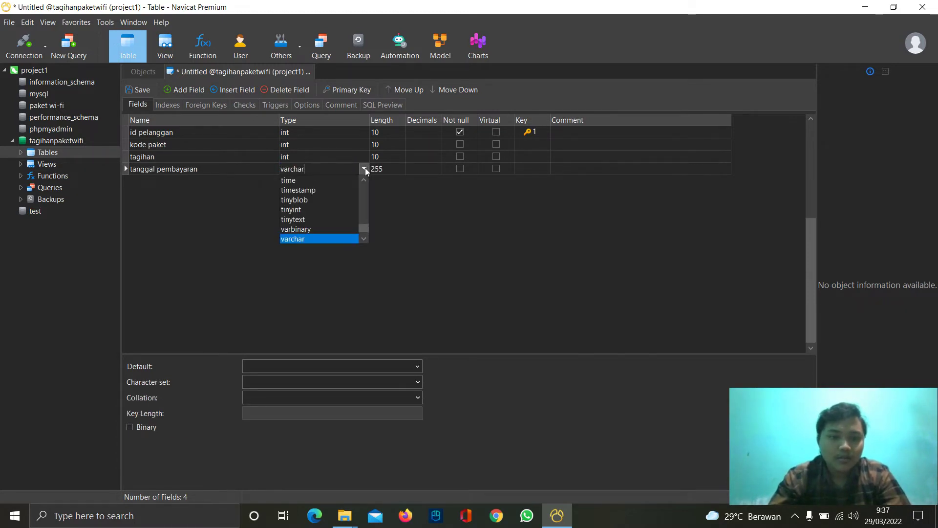
{"action": "double_click", "coordinate": [301, 169]}
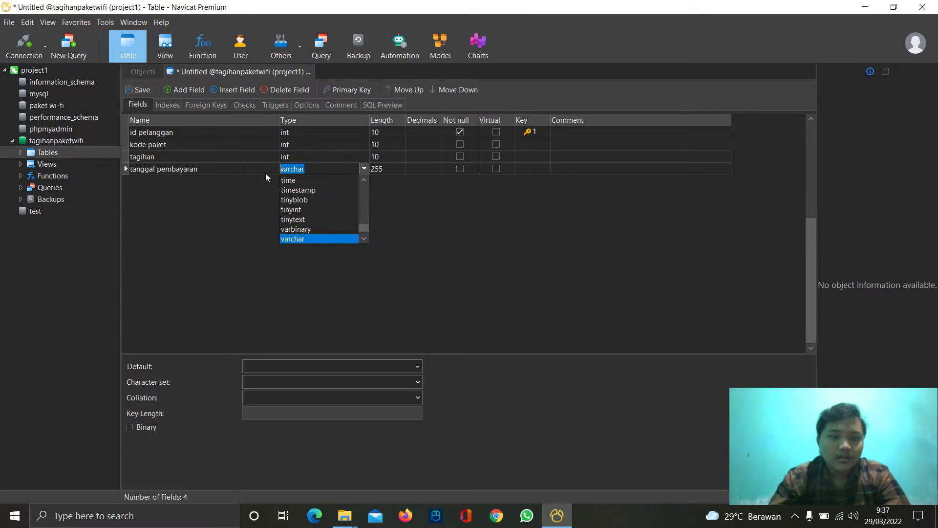
{"action": "type", "text": "d"}
{"action": "left_click", "coordinate": [311, 180]}
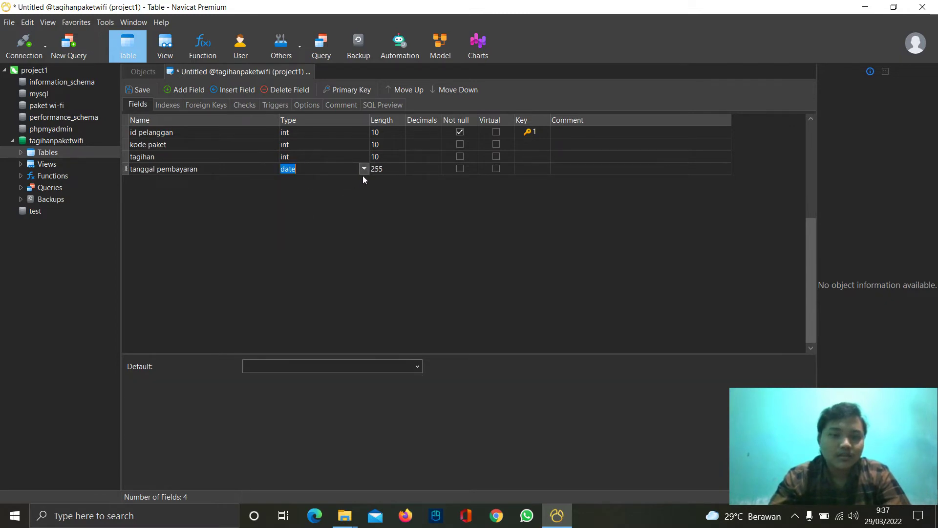
{"action": "left_click", "coordinate": [378, 170]}
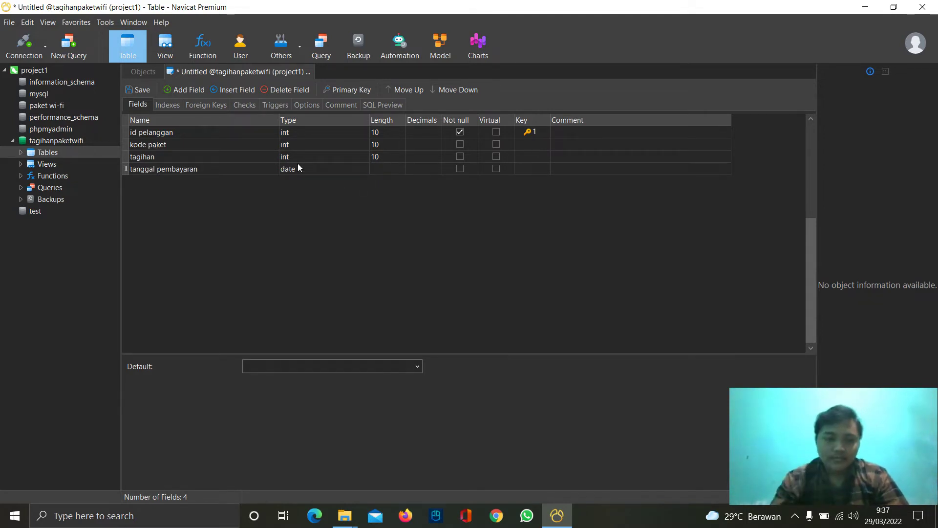
- Add a bulan field of type varchar with length 10
{"action": "left_click", "coordinate": [186, 90]}
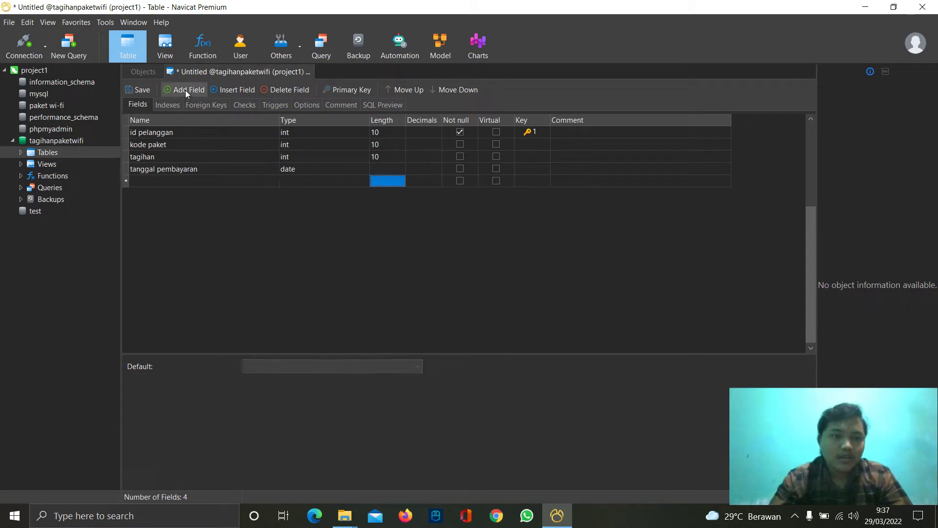
{"action": "left_click", "coordinate": [168, 179]}
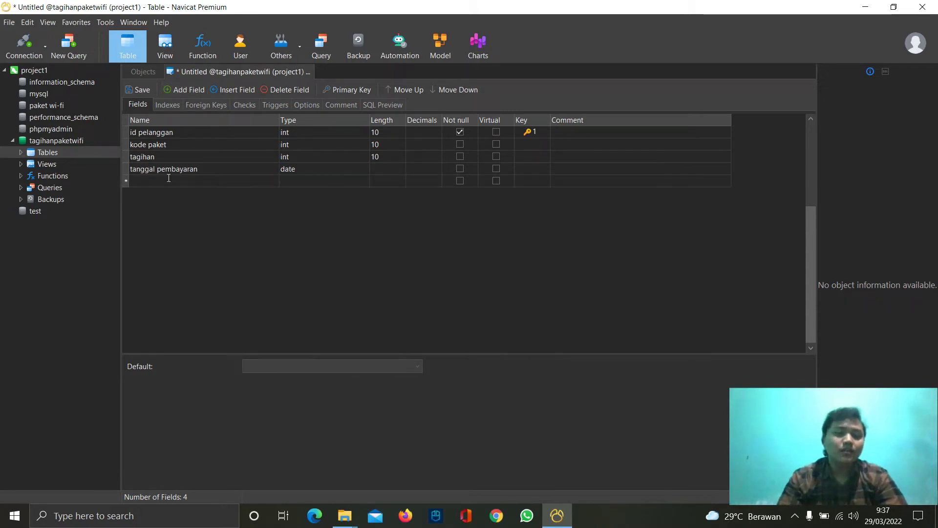
{"action": "type", "text": "bulan"}
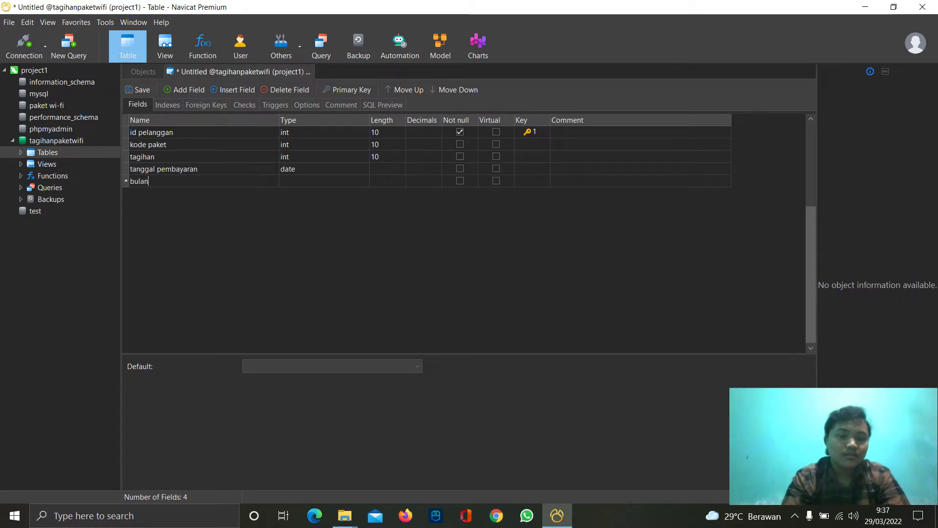
{"action": "left_click", "coordinate": [312, 180]}
{"action": "left_click", "coordinate": [379, 180]}
{"action": "type", "text": "10"}
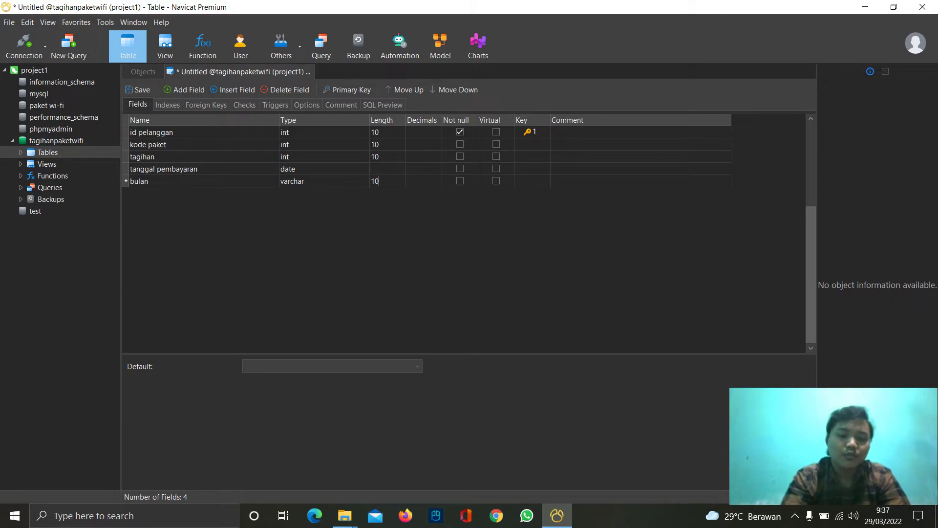
- Add a total pembayaran field of type int with length 10
{"action": "left_click", "coordinate": [185, 89]}
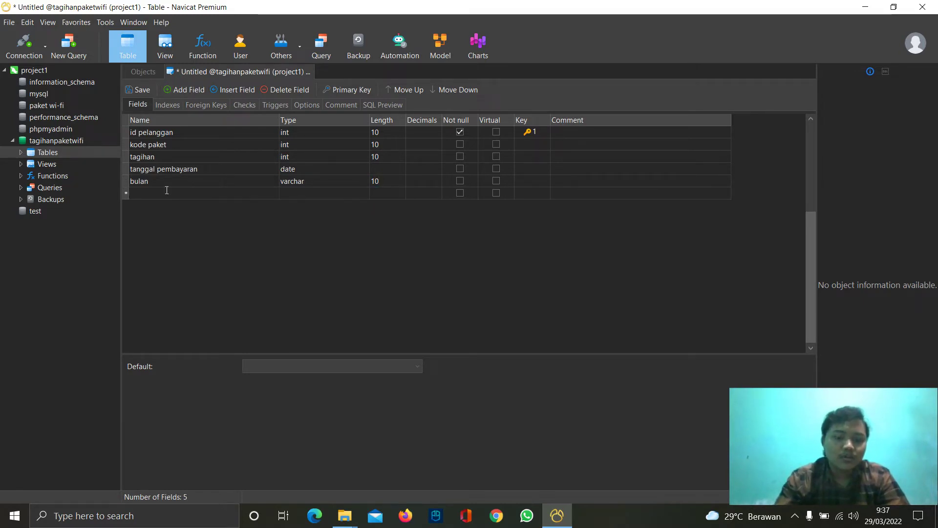
{"action": "type", "text": "total "}
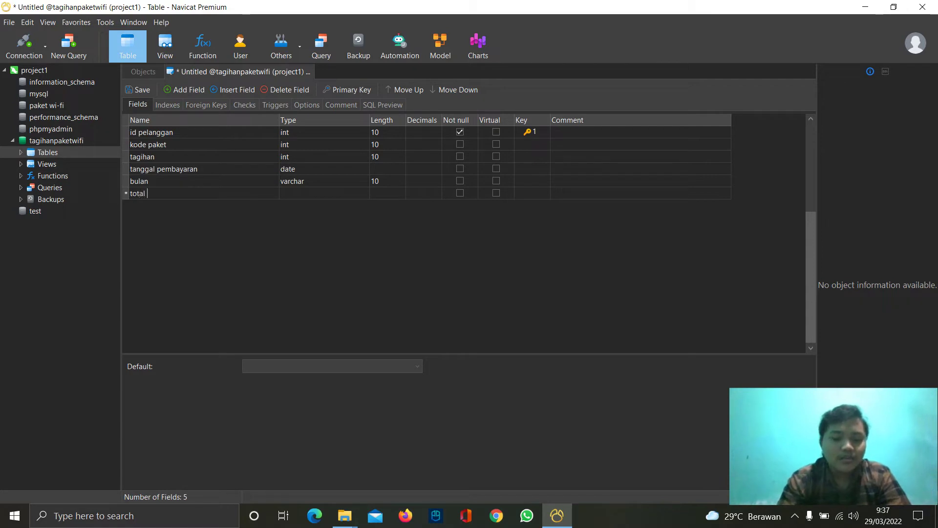
{"action": "type", "text": "pembayaran"}
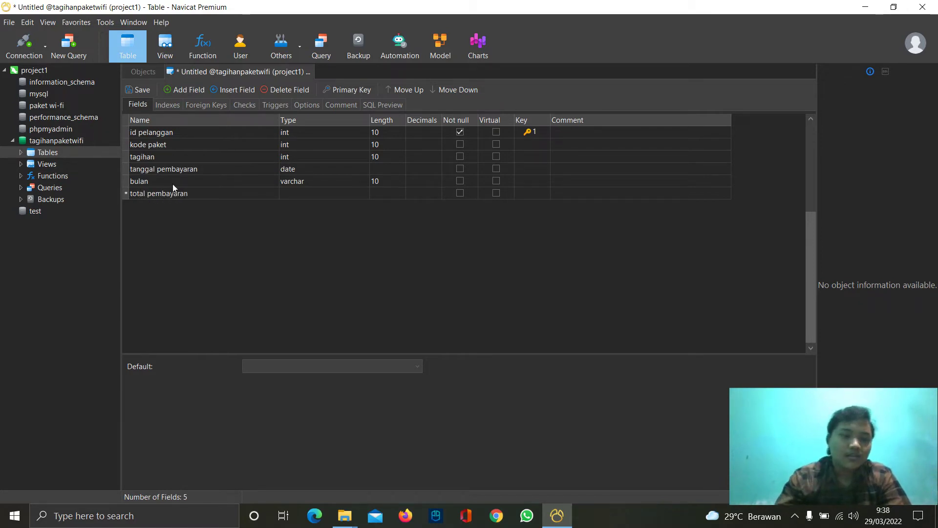
{"action": "left_click", "coordinate": [311, 193]}
{"action": "double_click", "coordinate": [310, 193]}
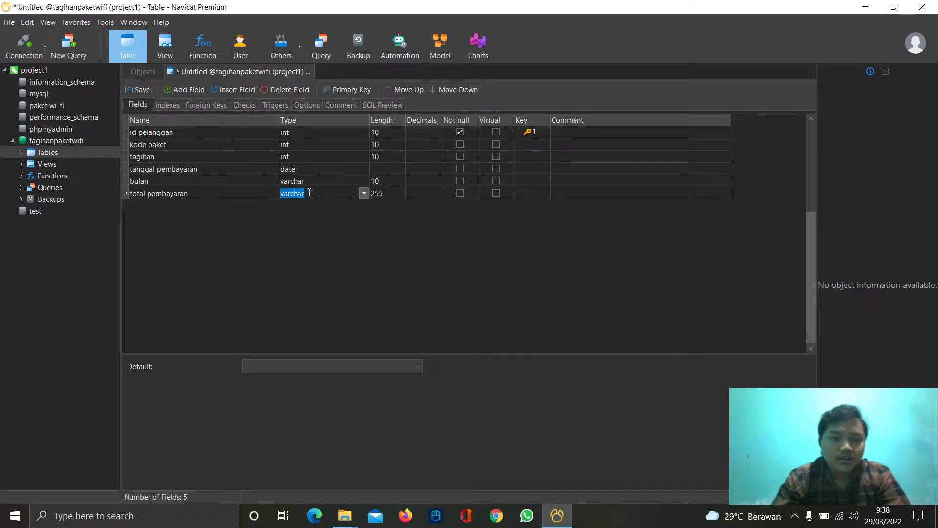
{"action": "type", "text": "int"}
{"action": "key", "text": "Tab"}
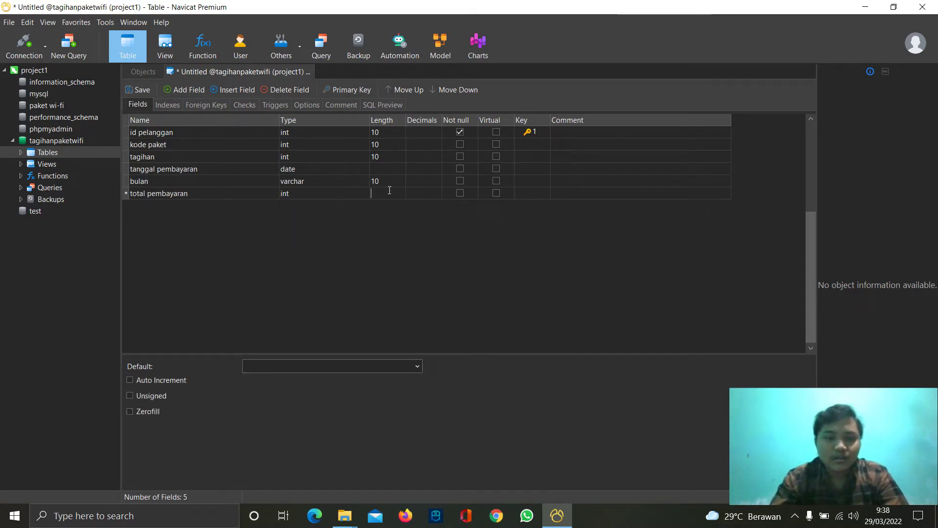
{"action": "type", "text": "10"}
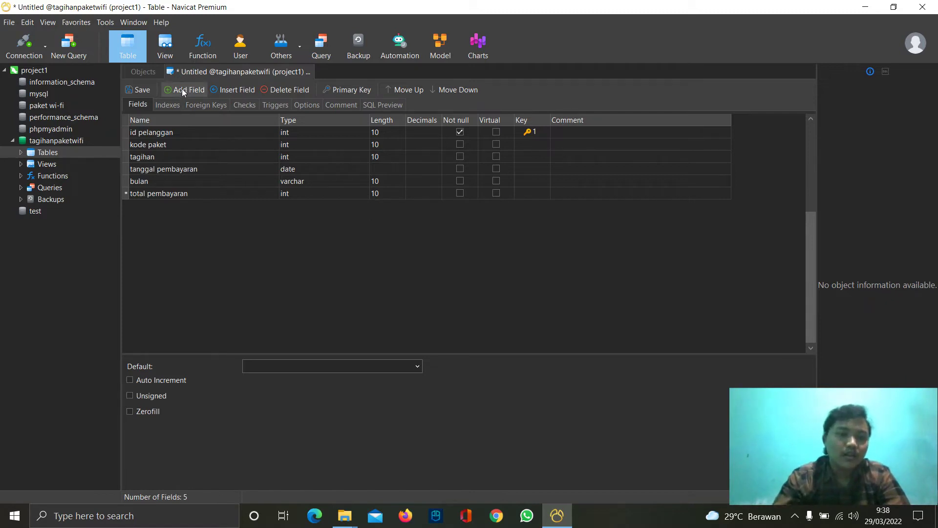
- Add a status pembayaran field of type varchar with length 10
{"action": "left_click", "coordinate": [182, 90]}
{"action": "left_click", "coordinate": [160, 204]}
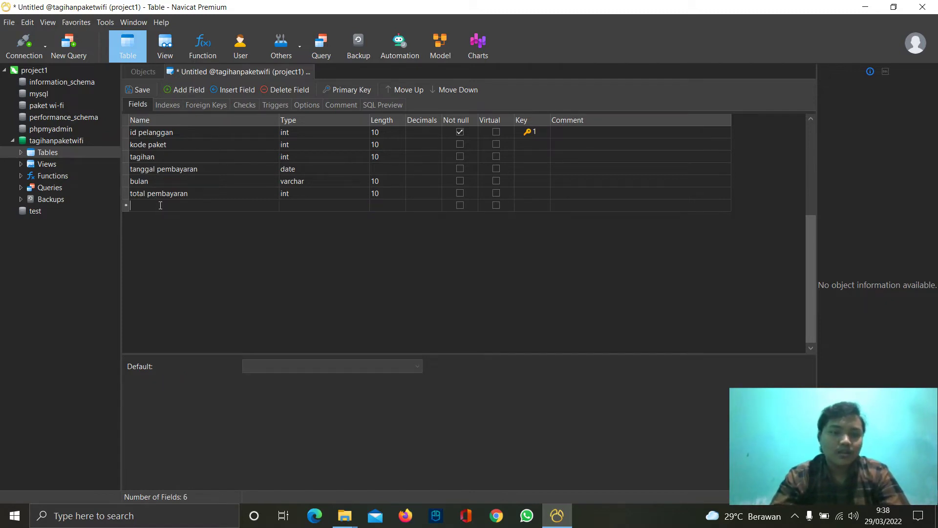
{"action": "type", "text": "status"}
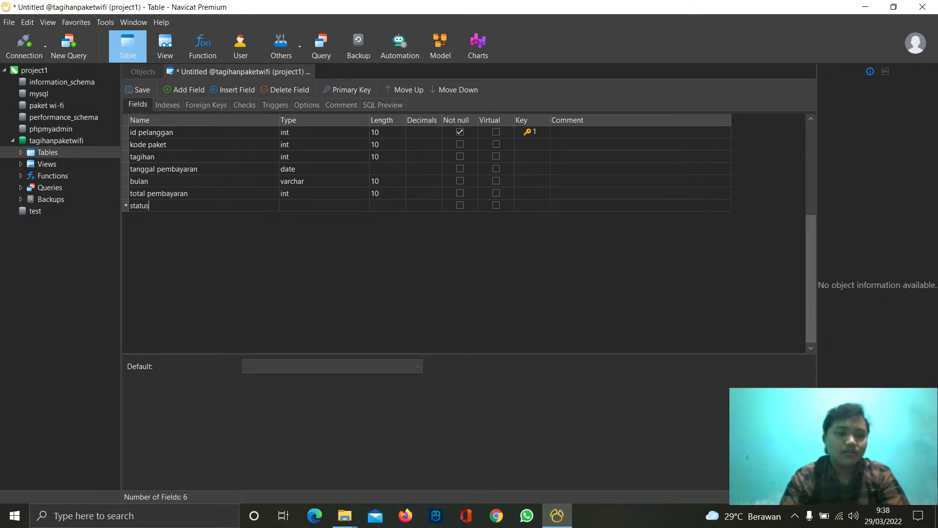
{"action": "type", "text": " pembayarna"}
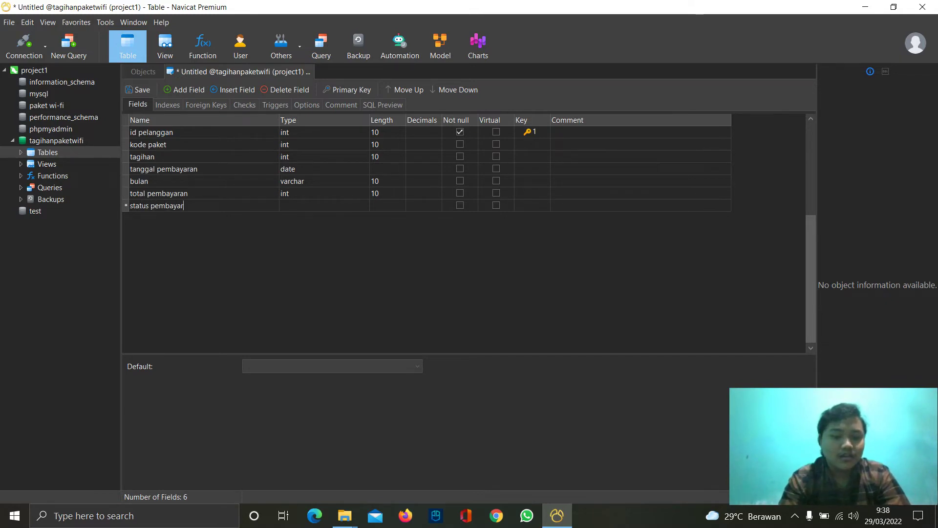
{"action": "key", "text": "BackSpace"}
{"action": "key", "text": "BackSpace"}
{"action": "type", "text": "an"}
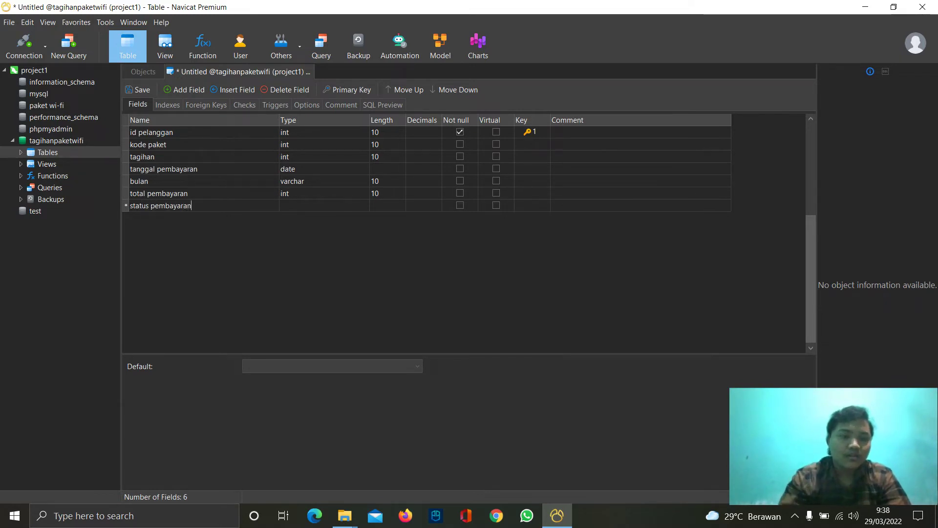
{"action": "left_click", "coordinate": [294, 207]}
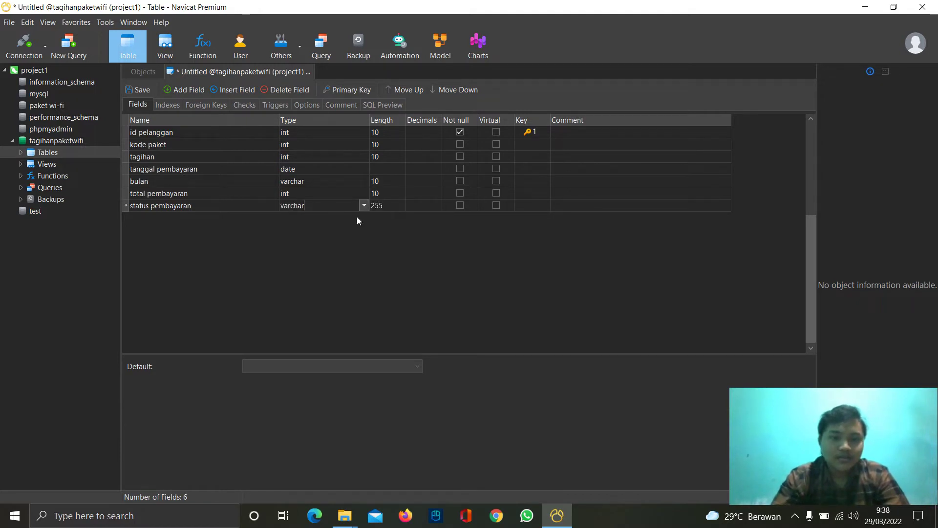
{"action": "double_click", "coordinate": [380, 205]}
{"action": "type", "text": "10"}
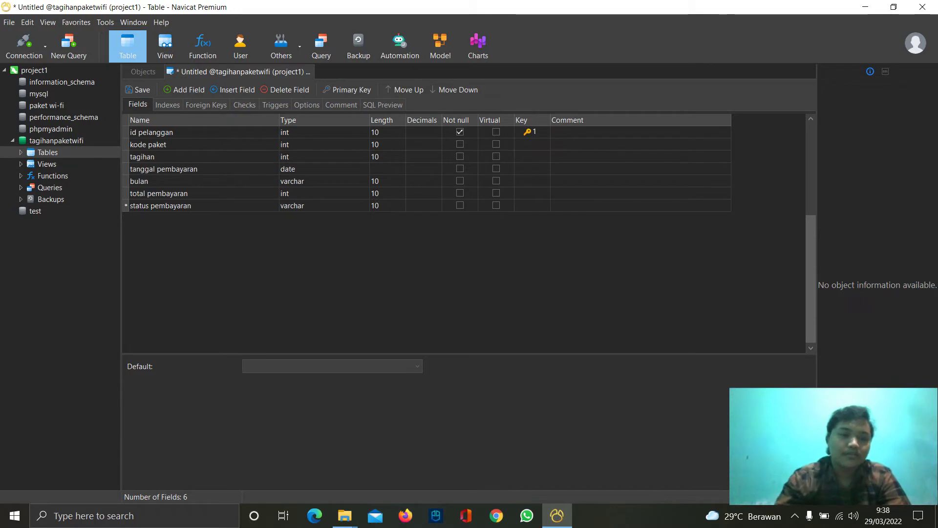
{"action": "left_click", "coordinate": [213, 104]}
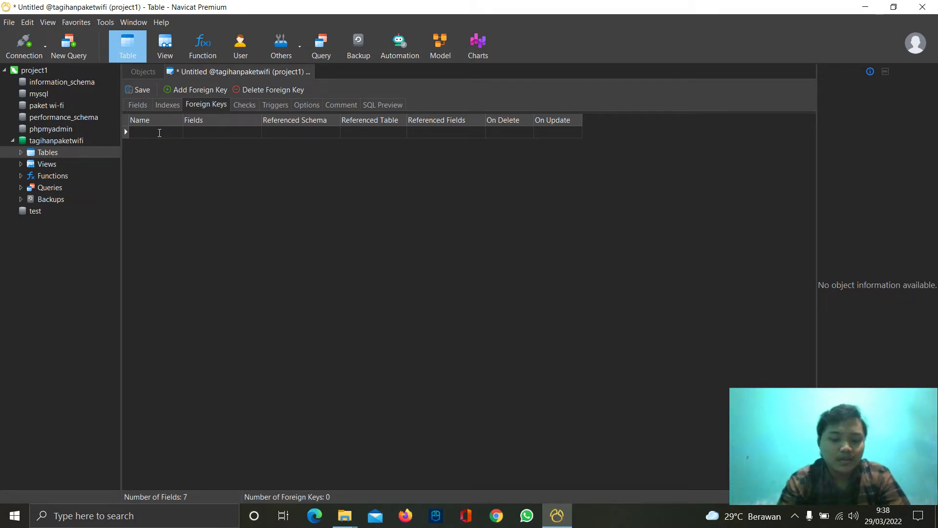
- Name a foreign key inpocus on id pelanggan, referencing the infopelanggan table
{"action": "type", "text": "inpo"}
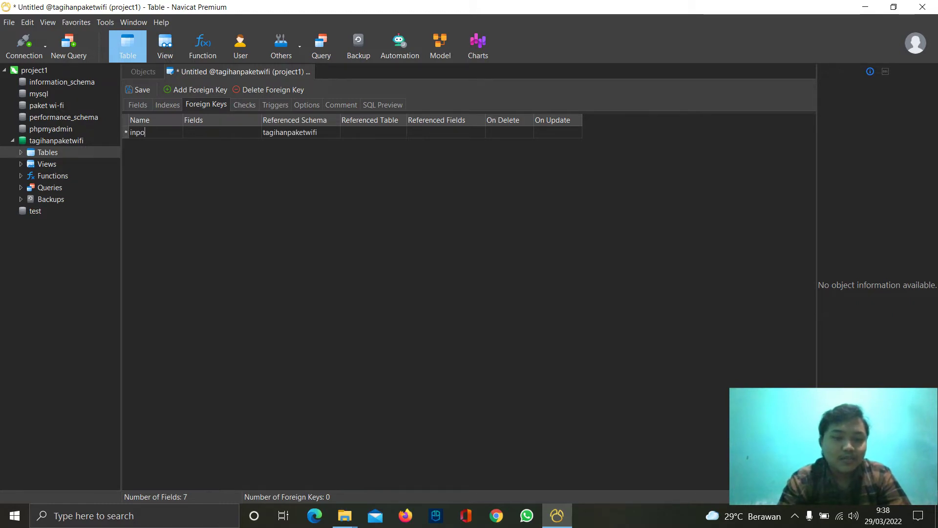
{"action": "type", "text": "cus"}
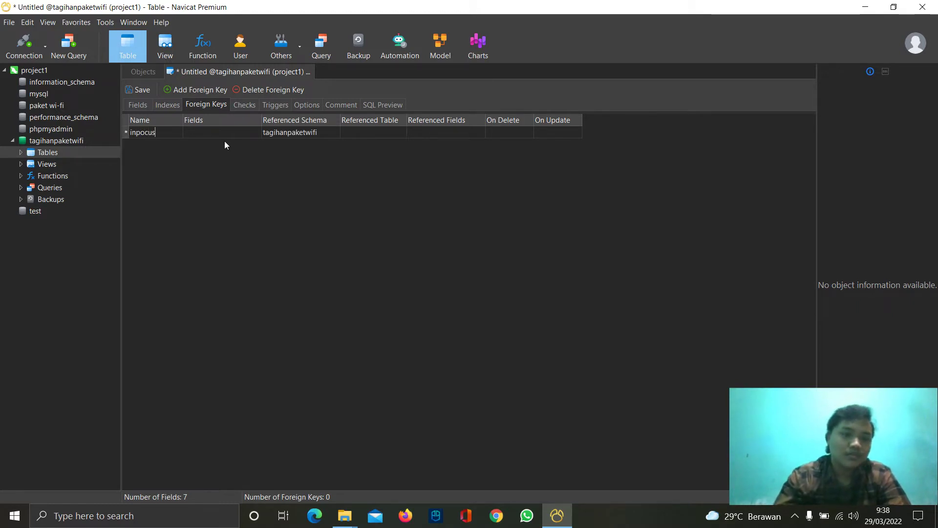
{"action": "left_click", "coordinate": [252, 133]}
{"action": "left_click", "coordinate": [255, 133]}
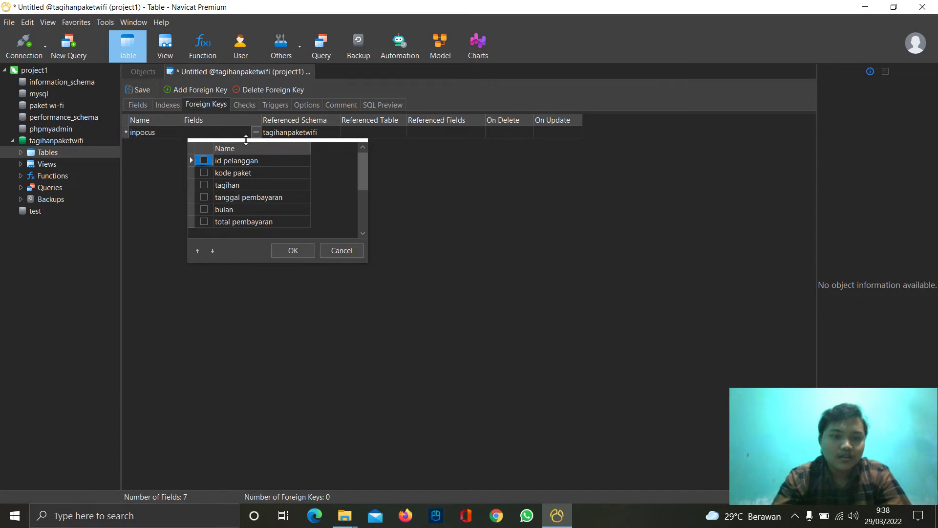
{"action": "left_click", "coordinate": [207, 160]}
{"action": "left_click", "coordinate": [288, 250]}
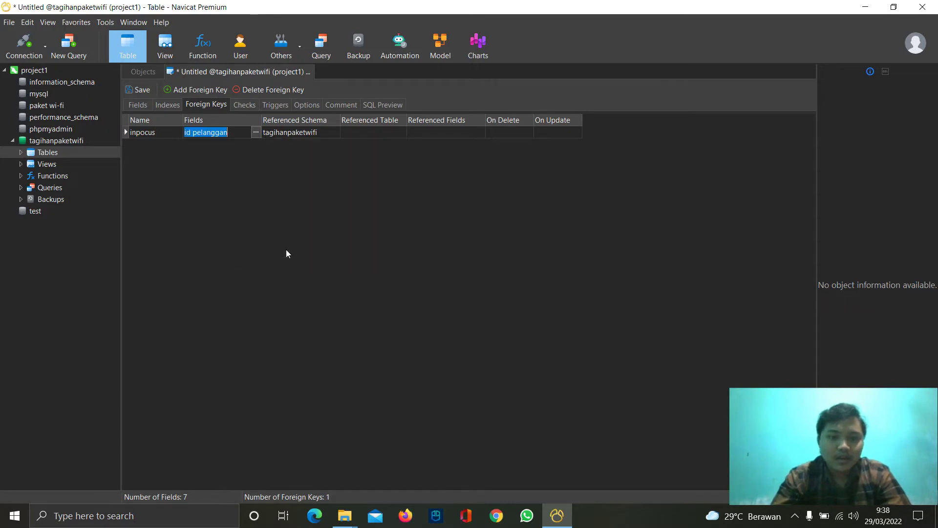
{"action": "left_click", "coordinate": [398, 133]}
{"action": "left_click", "coordinate": [402, 131]}
{"action": "left_click", "coordinate": [382, 144]}
{"action": "left_click", "coordinate": [433, 142]}
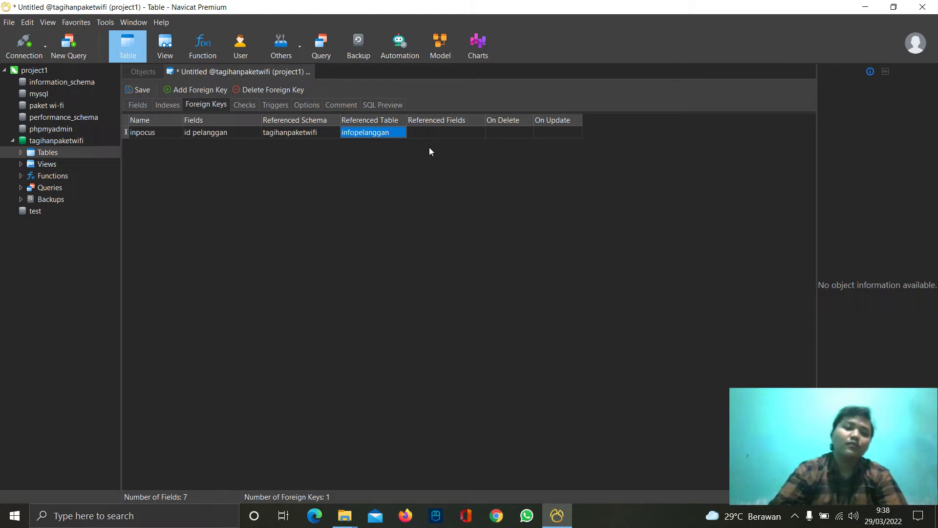
- Point inpocus at infopelanggan's id pelanggan with On Delete RESTRICT and On Update CASCADE
{"action": "left_click", "coordinate": [482, 134]}
{"action": "left_click", "coordinate": [480, 133]}
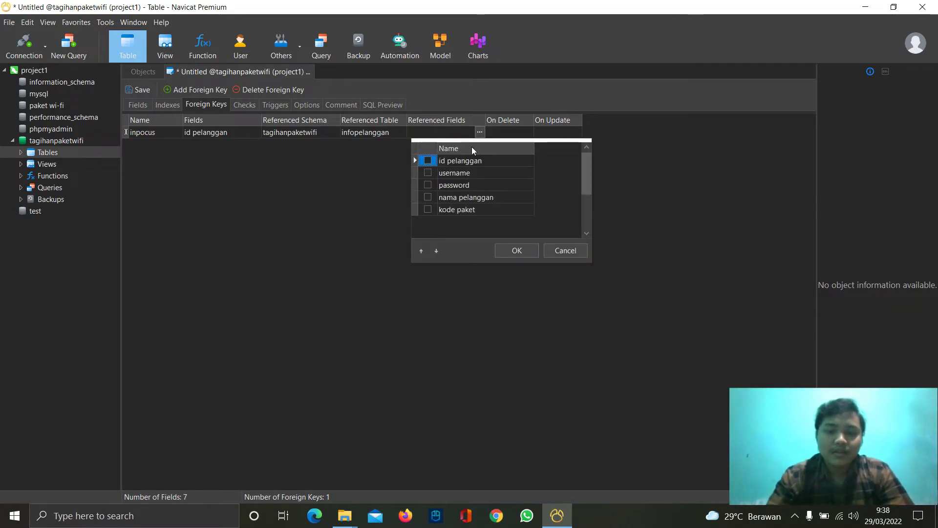
{"action": "left_click", "coordinate": [428, 160]}
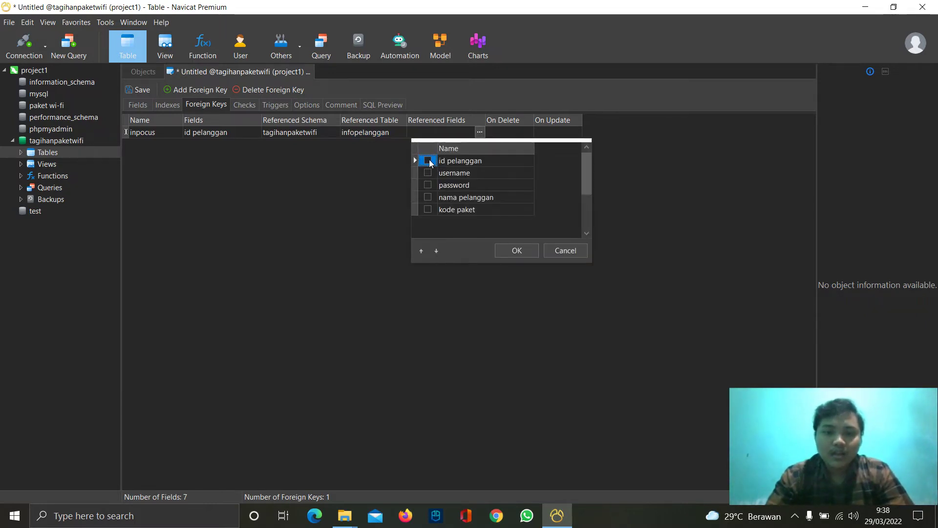
{"action": "left_click", "coordinate": [516, 250]}
{"action": "left_click", "coordinate": [520, 134]}
{"action": "left_click", "coordinate": [527, 132]}
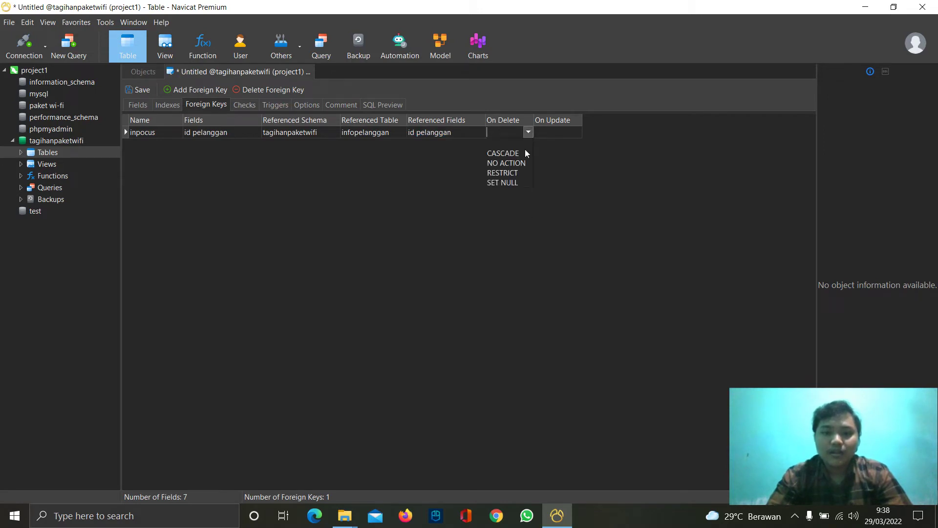
{"action": "left_click", "coordinate": [502, 173]}
{"action": "left_click", "coordinate": [559, 133]}
{"action": "left_click", "coordinate": [576, 131]}
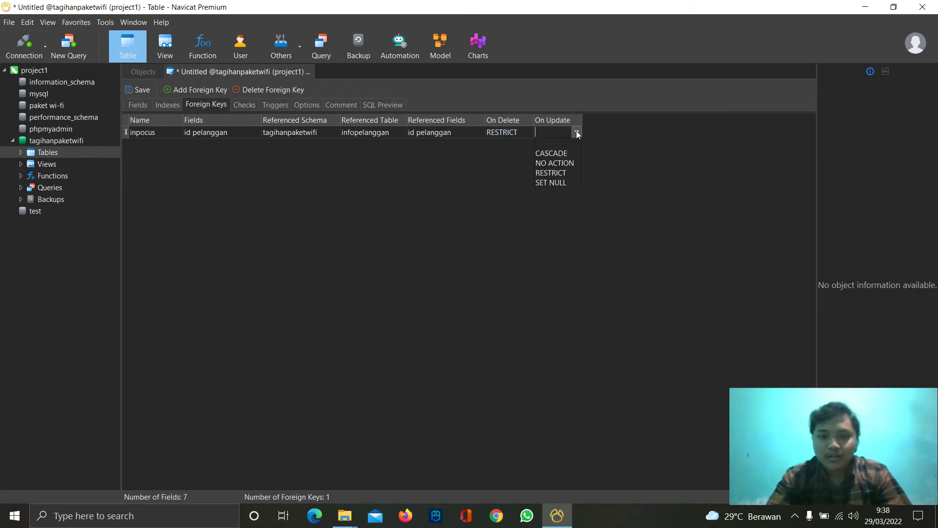
{"action": "left_click", "coordinate": [551, 153]}
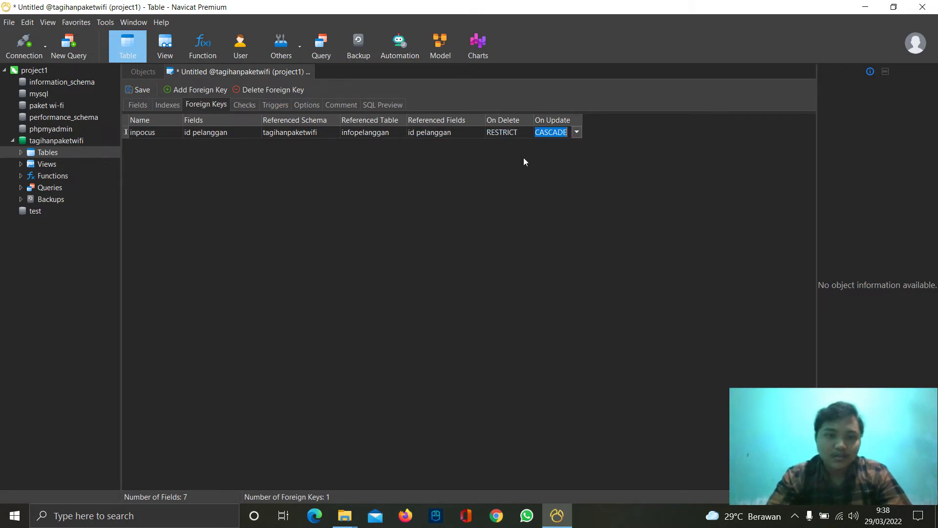
- Add a second foreign key named tagihancus on the kode paket field
{"action": "left_click", "coordinate": [199, 90]}
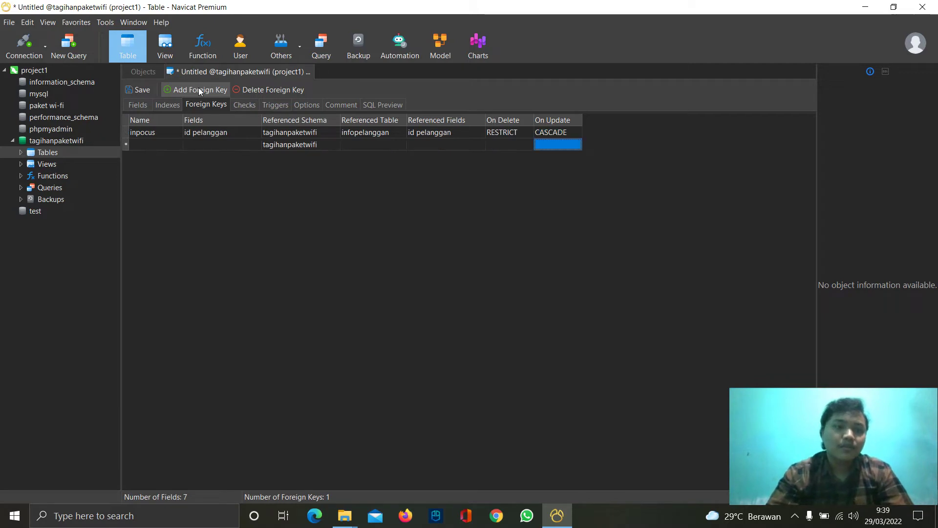
{"action": "left_click", "coordinate": [154, 140]}
{"action": "type", "text": "paket"}
{"action": "key", "text": "BackSpace"}
{"action": "key", "text": "BackSpace"}
{"action": "key", "text": "BackSpace"}
{"action": "key", "text": "BackSpace"}
{"action": "key", "text": "BackSpace"}
{"action": "type", "text": "tagihancus"}
{"action": "left_click", "coordinate": [215, 144]}
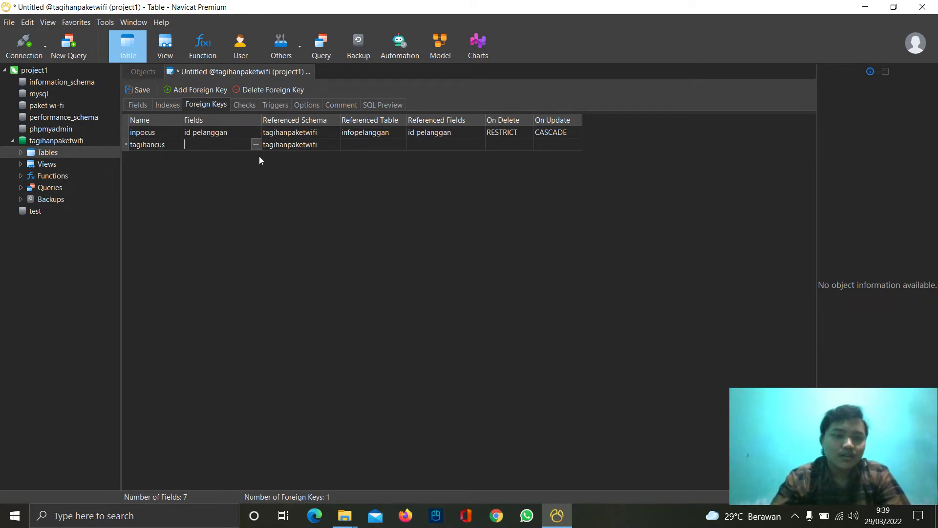
{"action": "left_click", "coordinate": [256, 145]}
{"action": "left_click", "coordinate": [206, 185]}
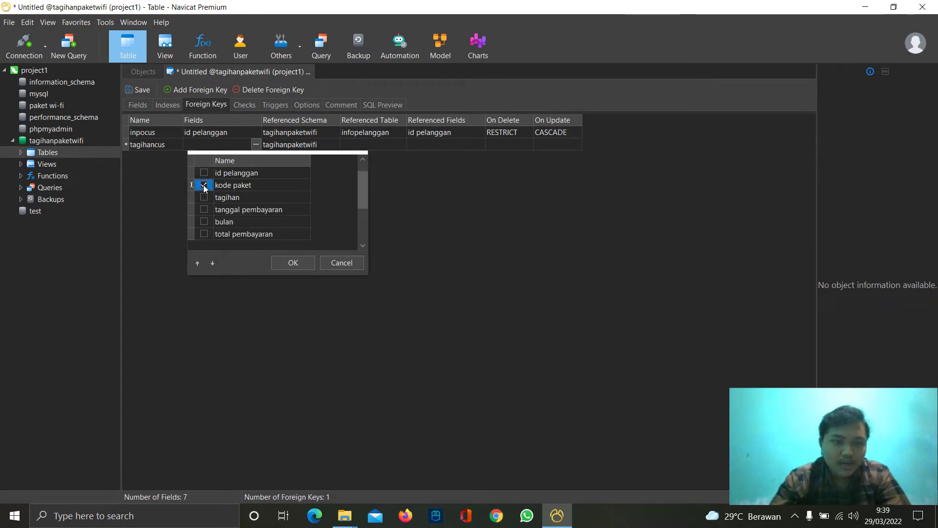
{"action": "left_click", "coordinate": [292, 263]}
- Make tagihancus reference the kode paket column of the paketwifi table
{"action": "left_click", "coordinate": [399, 144]}
{"action": "left_click", "coordinate": [401, 143]}
{"action": "left_click", "coordinate": [365, 165]}
{"action": "left_click", "coordinate": [439, 145]}
{"action": "left_click", "coordinate": [480, 144]}
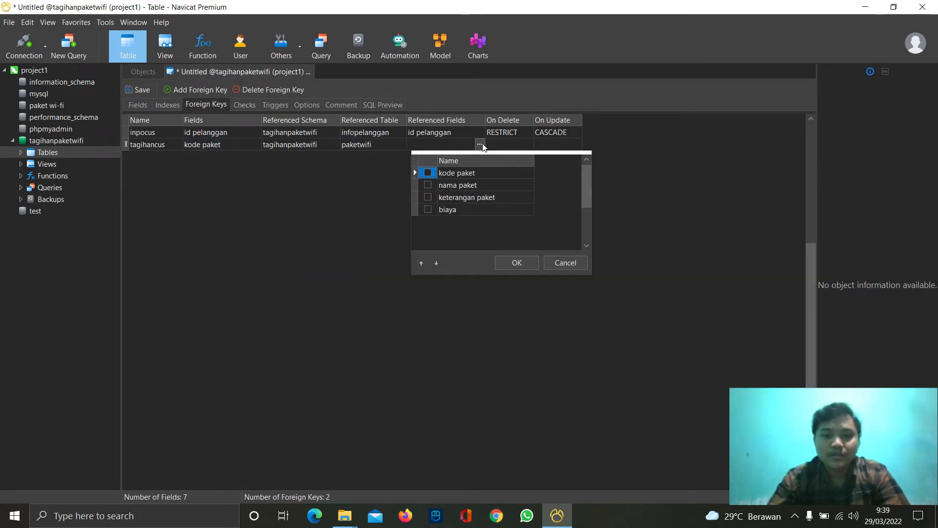
{"action": "left_click", "coordinate": [428, 184]}
{"action": "left_click", "coordinate": [429, 184]}
{"action": "left_click", "coordinate": [428, 173]}
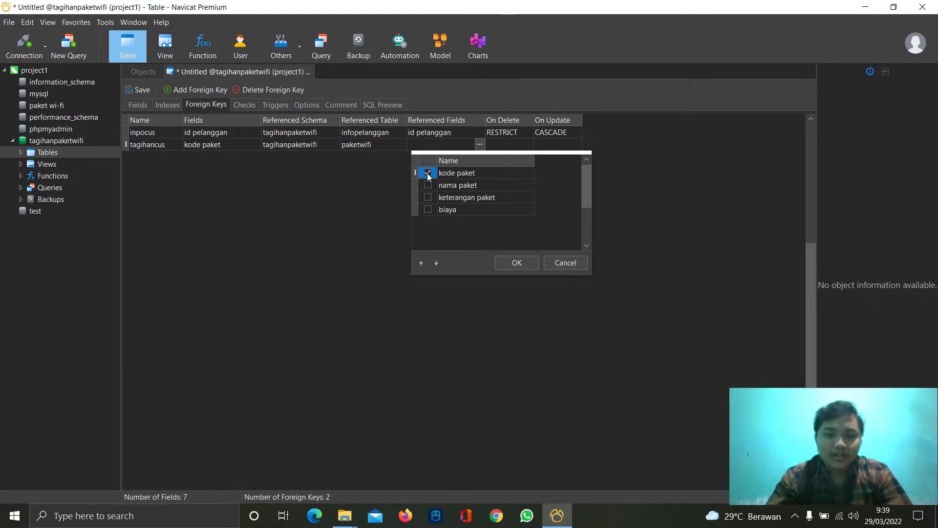
{"action": "left_click", "coordinate": [513, 263]}
{"action": "left_click", "coordinate": [491, 202]}
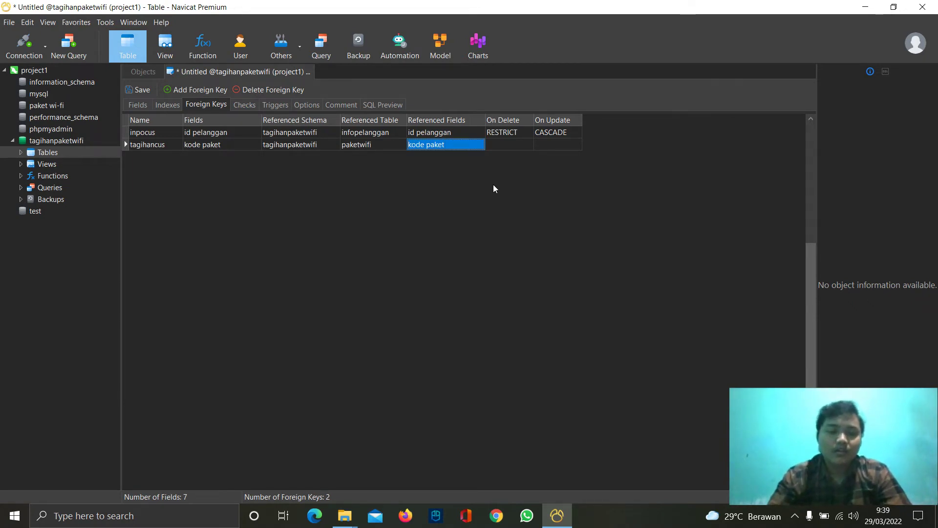
- Set tagihancus to RESTRICT on delete and CASCADE on update, and name the table tagihanwifi
{"action": "left_click", "coordinate": [516, 143]}
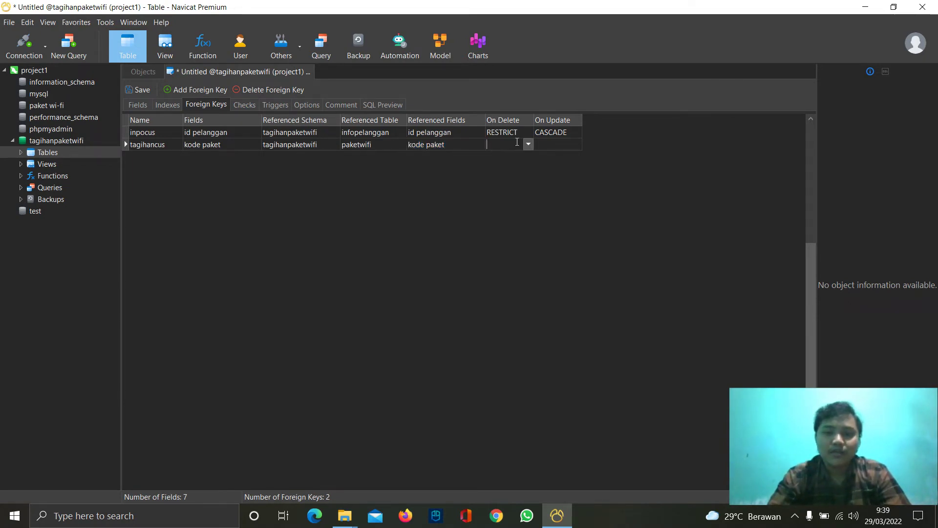
{"action": "left_click", "coordinate": [529, 144]}
{"action": "left_click", "coordinate": [517, 184]}
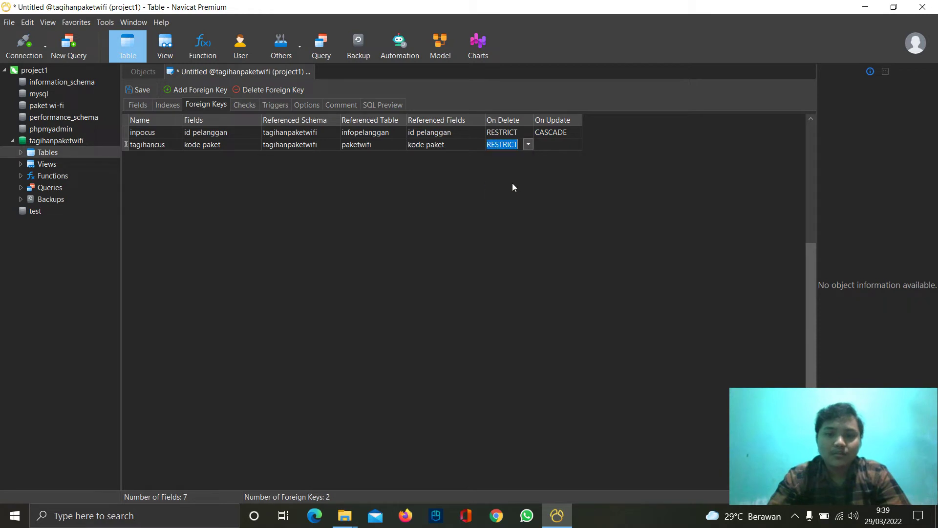
{"action": "left_click", "coordinate": [549, 145]}
{"action": "left_click", "coordinate": [576, 144]}
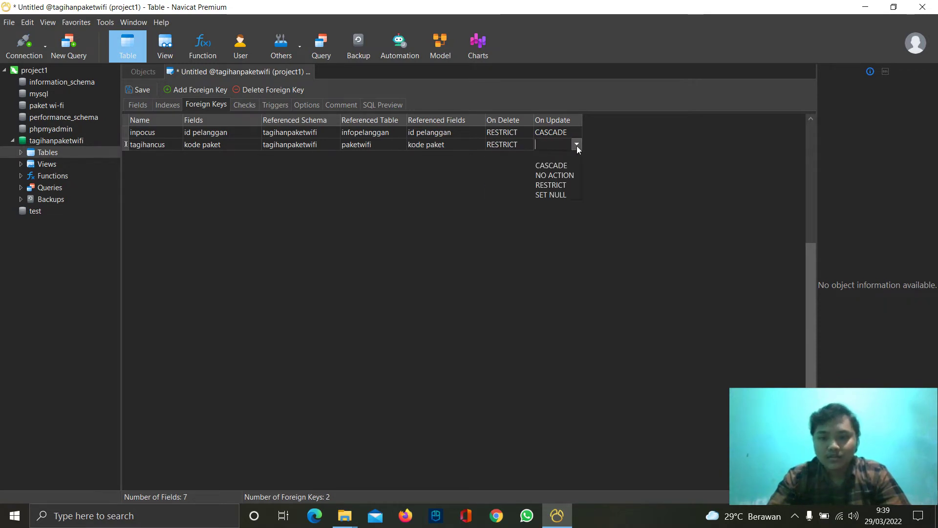
{"action": "left_click", "coordinate": [560, 167]}
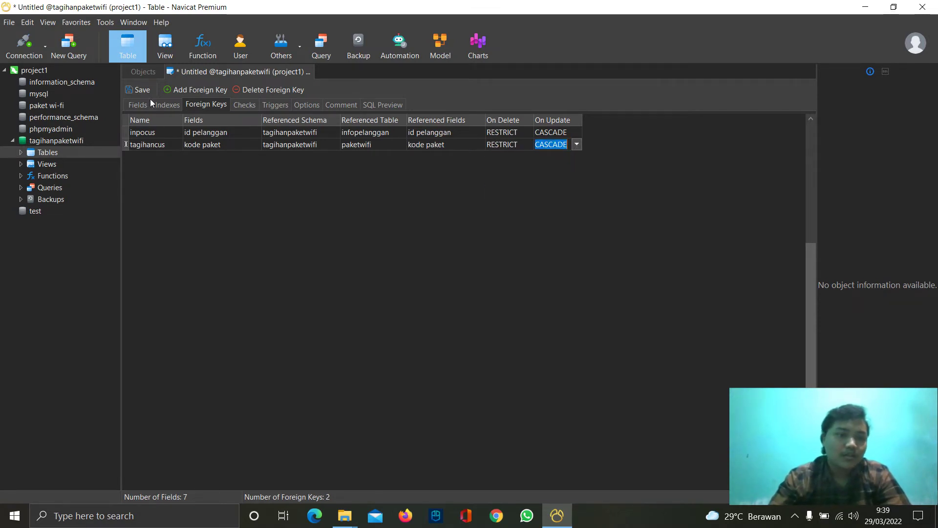
{"action": "left_click", "coordinate": [140, 90]}
{"action": "type", "text": "tagihanwifi"}
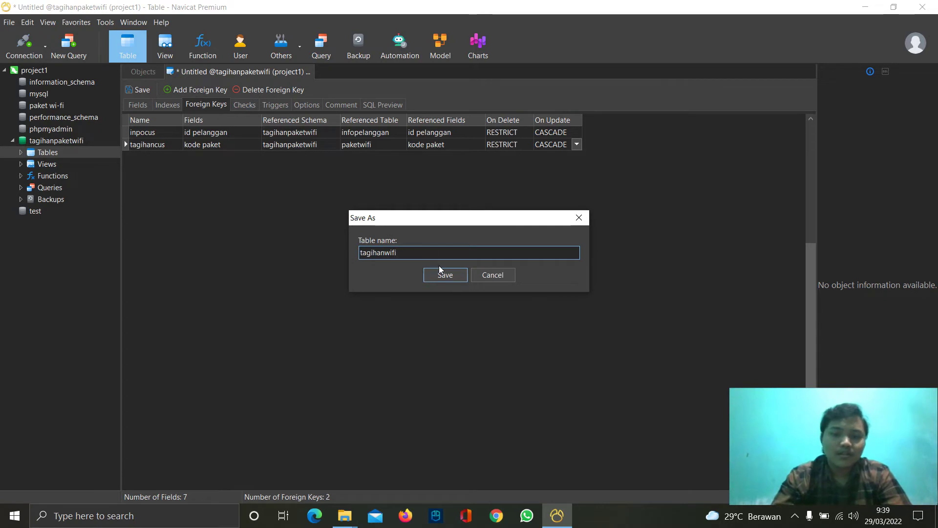
- Save the table as tagihanwifi, close the designer, and open paketwifi's data grid
{"action": "left_click", "coordinate": [440, 271]}
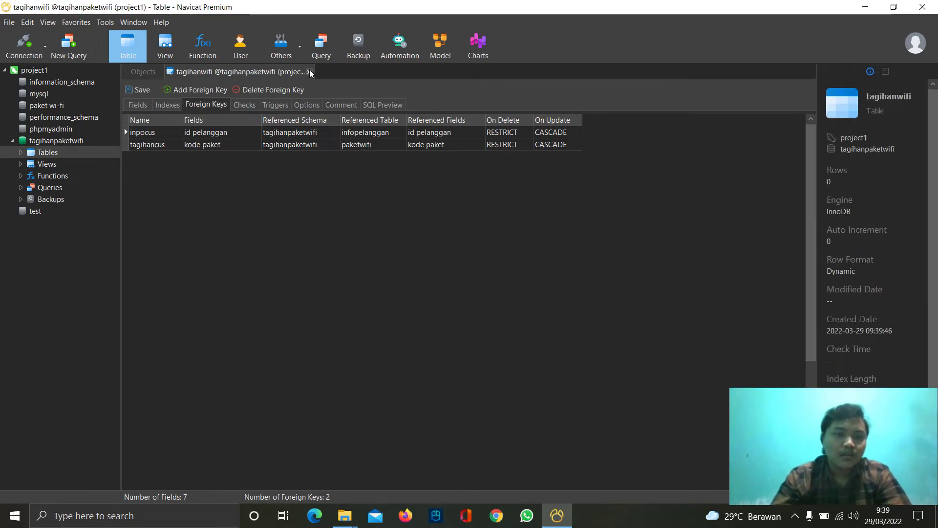
{"action": "left_click", "coordinate": [309, 72]}
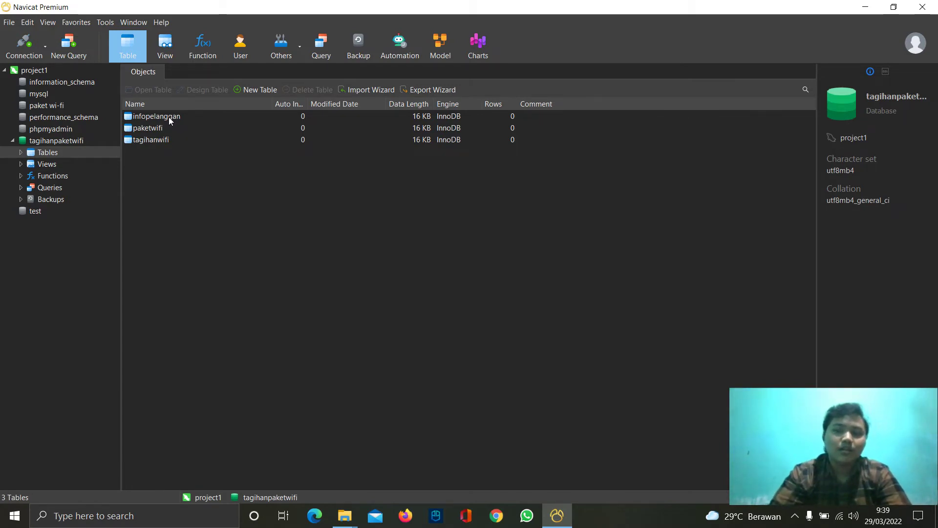
{"action": "left_click", "coordinate": [169, 116]}
{"action": "double_click", "coordinate": [168, 116]}
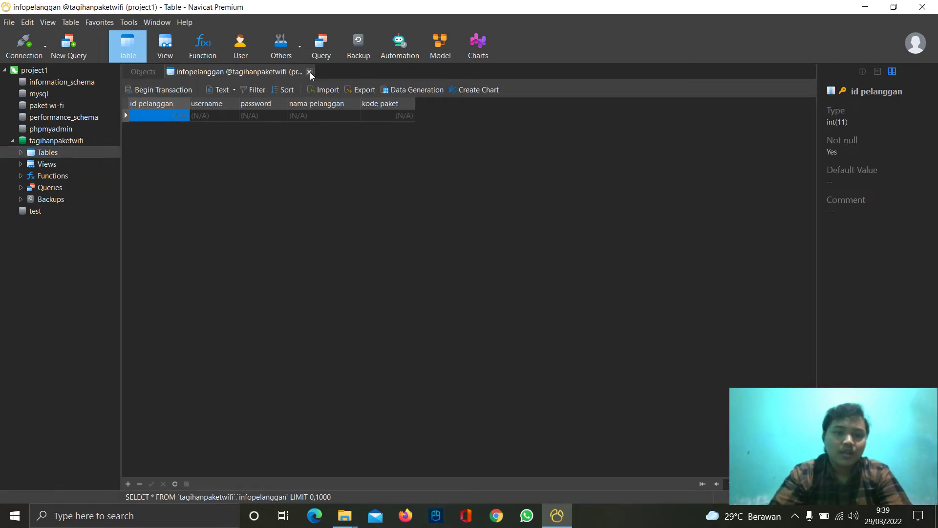
{"action": "left_click", "coordinate": [310, 71]}
{"action": "double_click", "coordinate": [156, 128]}
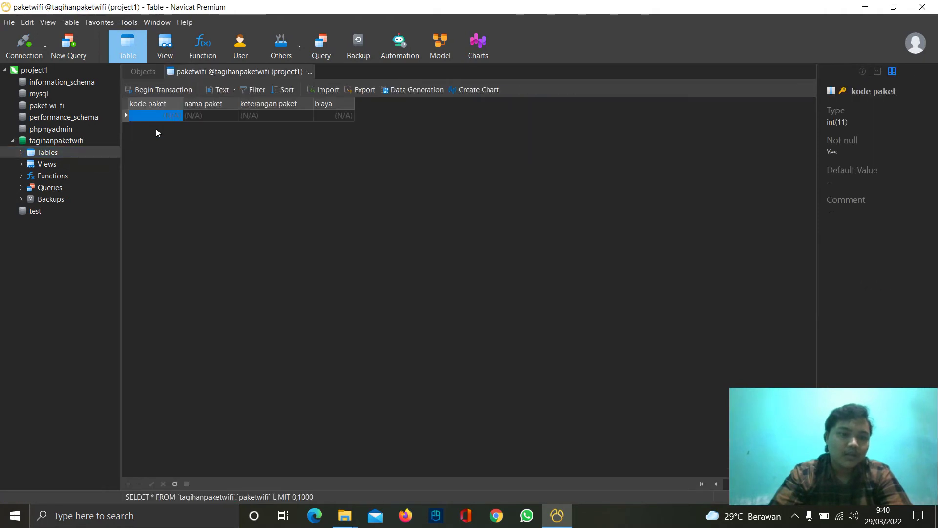
- Enter package 1001 Basic with a 10 Mbps description and price 150000
{"action": "left_click", "coordinate": [166, 113]}
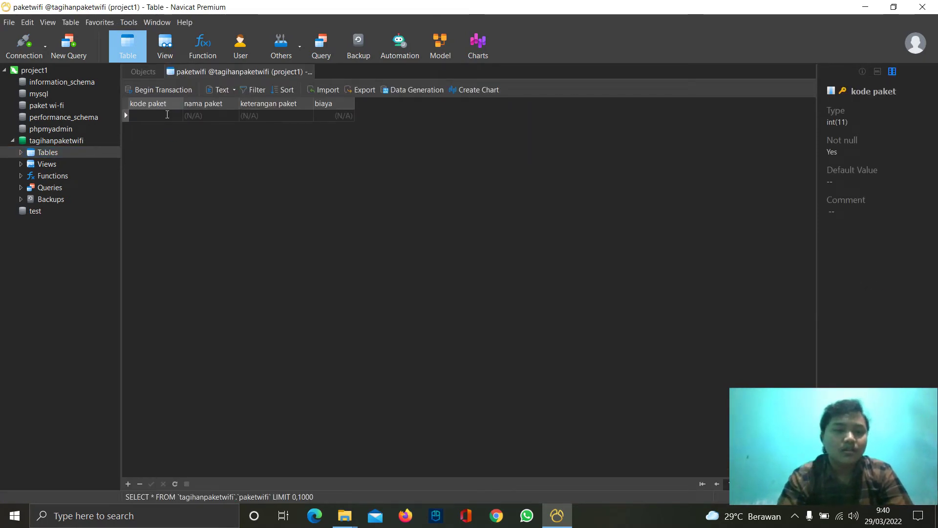
{"action": "type", "text": "1001"}
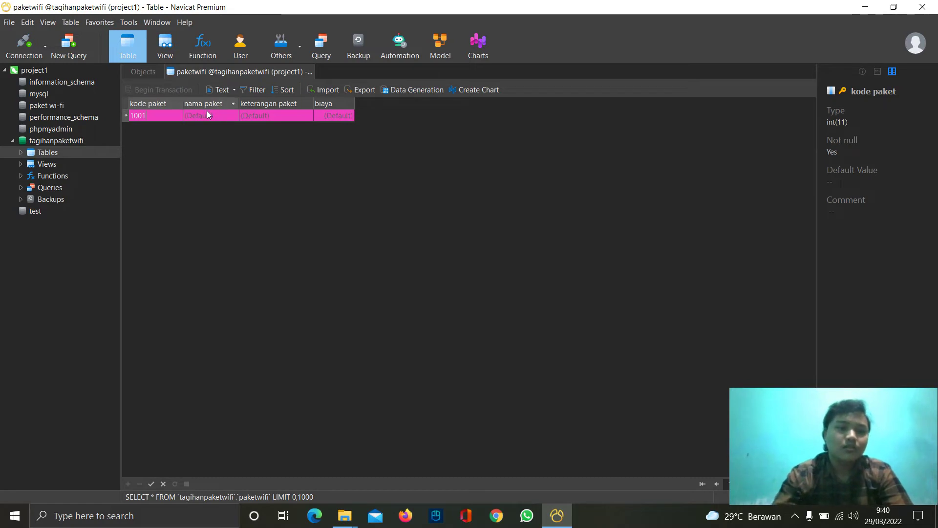
{"action": "left_click", "coordinate": [207, 114]}
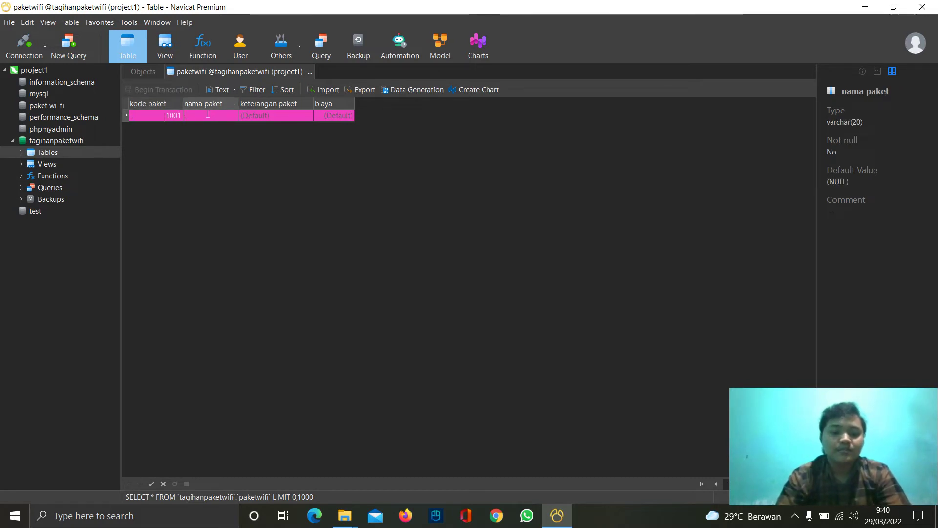
{"action": "type", "text": "Basic"}
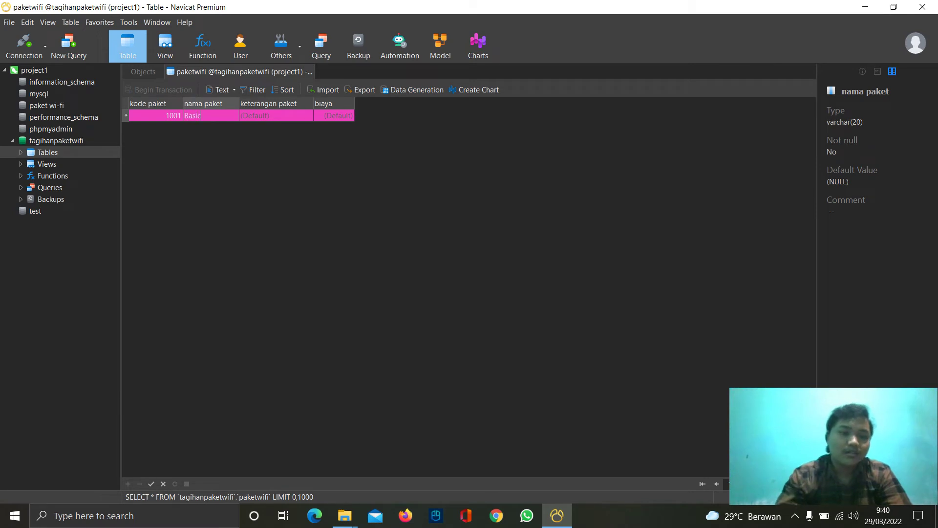
{"action": "left_click", "coordinate": [262, 114]}
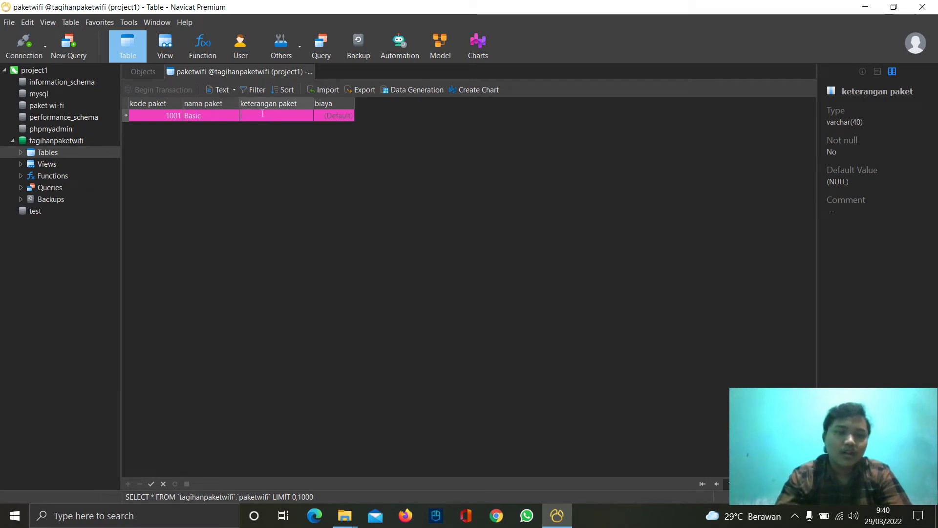
{"action": "type", "text": "10 m"}
{"action": "key", "text": "BackSpace"}
{"action": "type", "text": "Mbps,"}
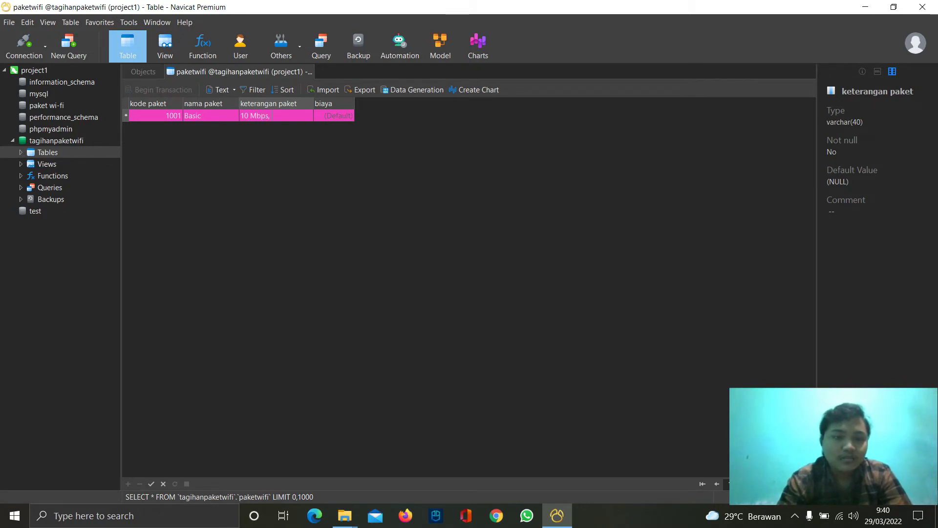
{"action": "key", "text": "BackSpace"}
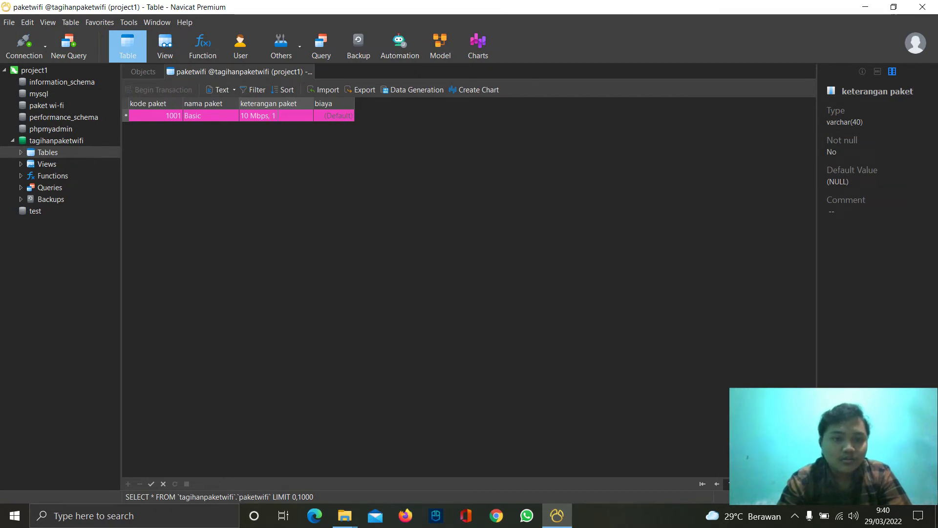
{"action": "type", "text": "lan"}
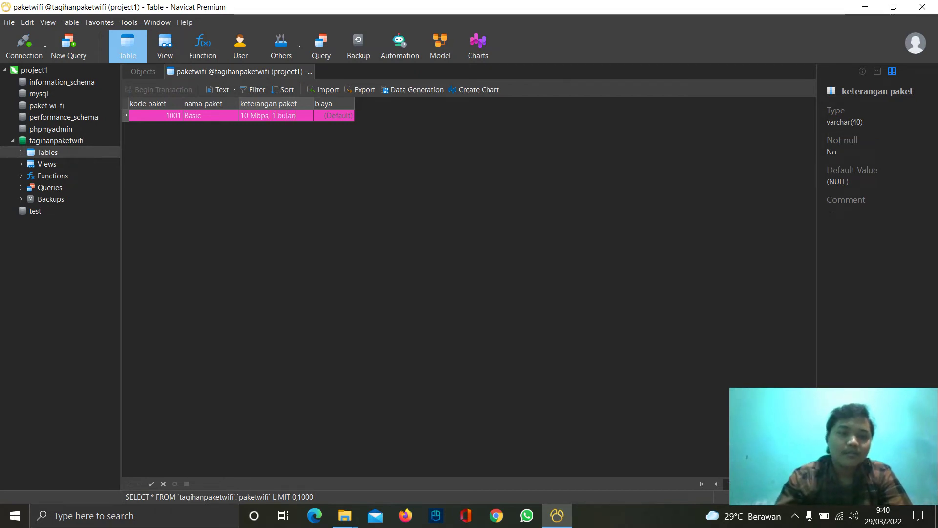
{"action": "left_click", "coordinate": [324, 118]}
{"action": "type", "text": "150000"}
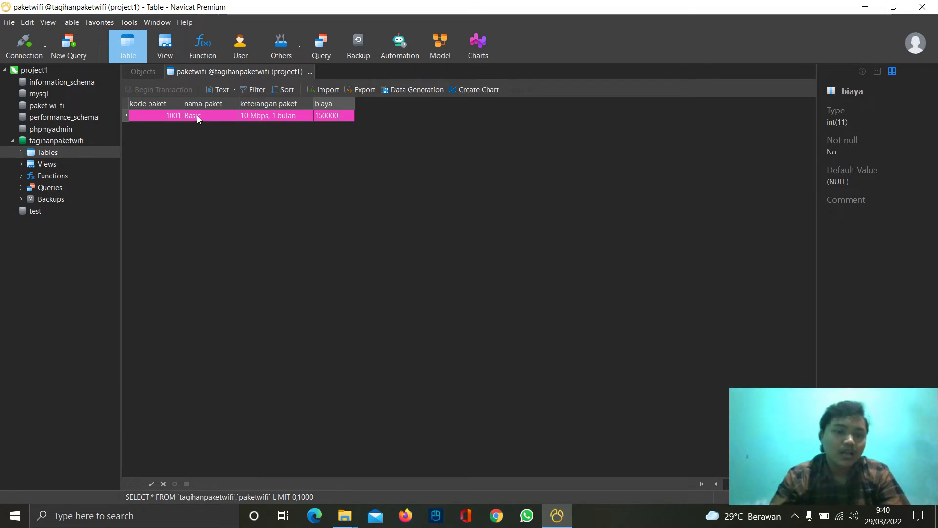
{"action": "key", "text": "Tab"}
- Add package 1002 Quality: 20 Mbps, 1 bulan, price 300000
{"action": "left_click", "coordinate": [170, 128]}
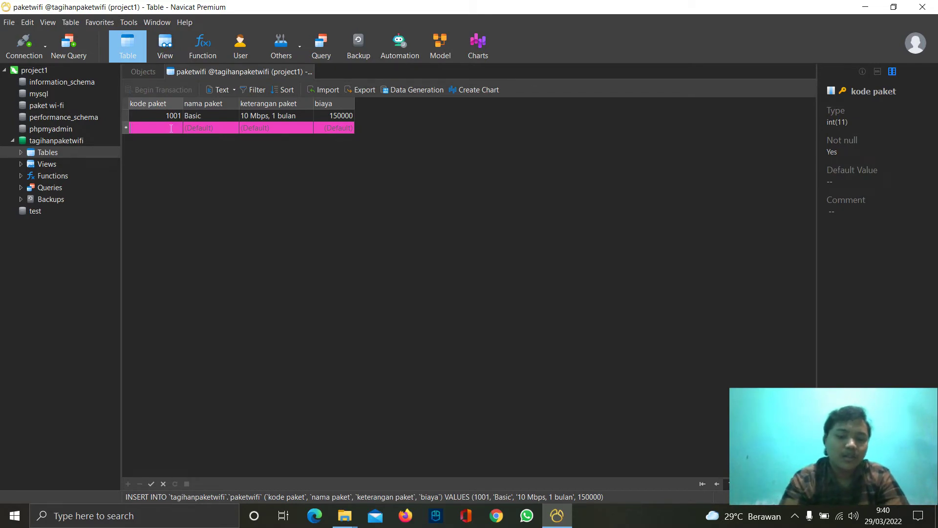
{"action": "type", "text": "1002"}
{"action": "left_click", "coordinate": [219, 127]}
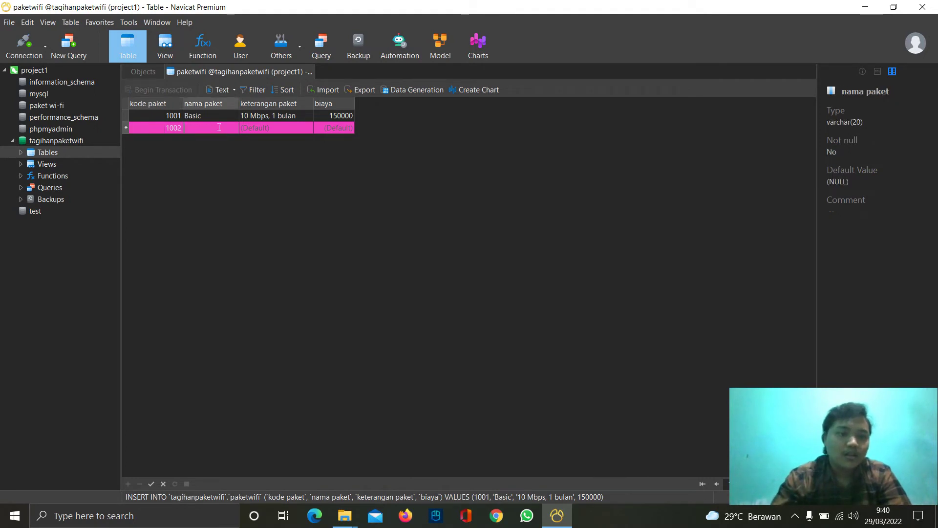
{"action": "type", "text": "Quality"}
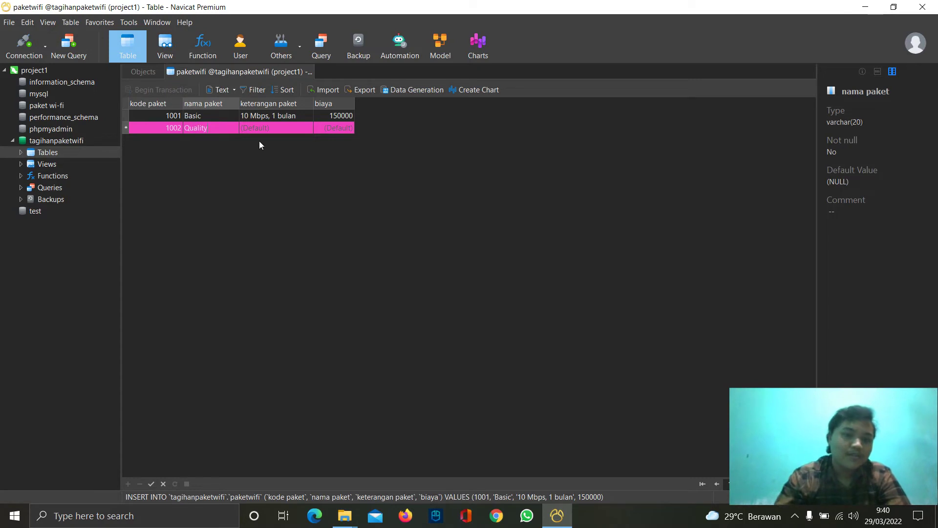
{"action": "left_click", "coordinate": [266, 125]}
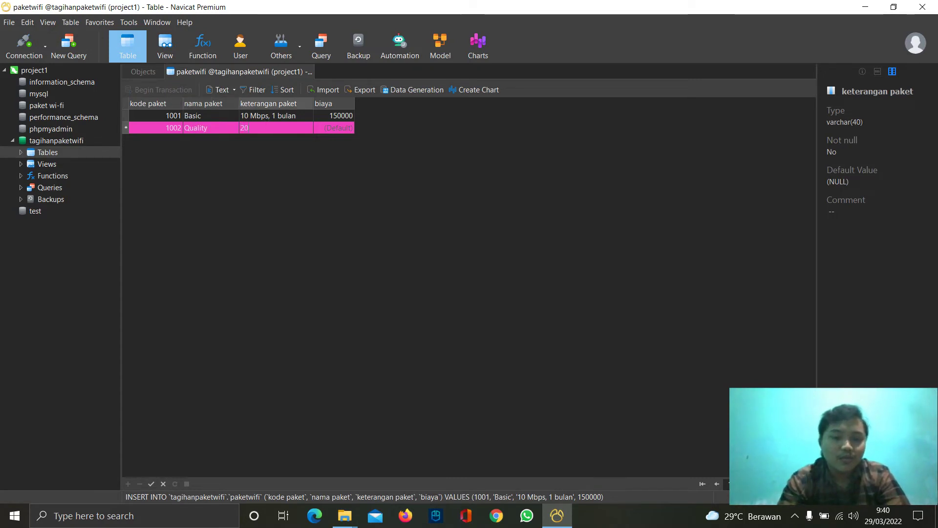
{"action": "type", "text": "20 Mb"}
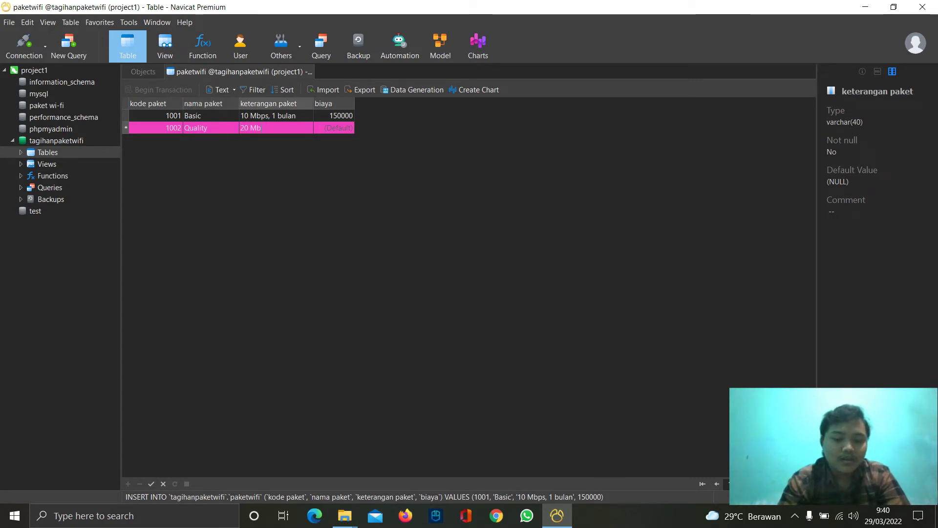
{"action": "type", "text": "ps,"}
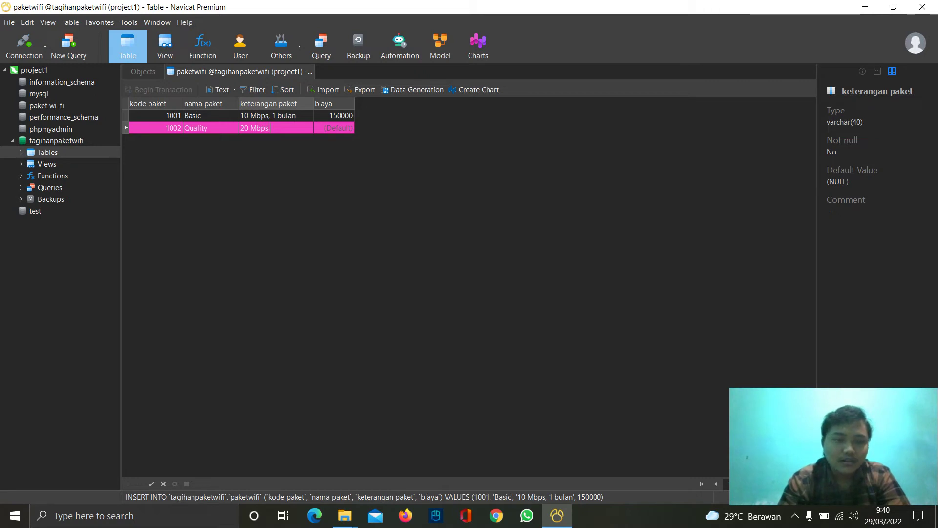
{"action": "type", "text": " 1 bulan"}
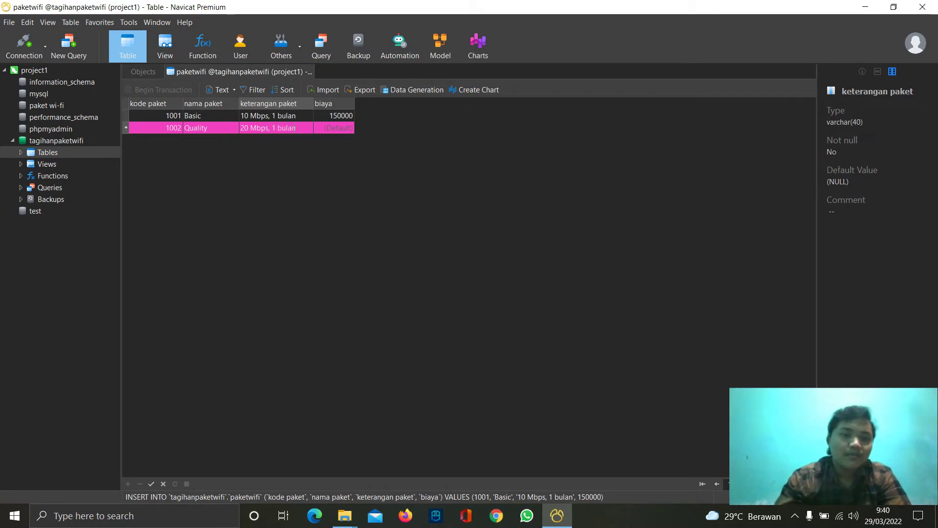
{"action": "left_click", "coordinate": [340, 128]}
{"action": "type", "text": "300000"}
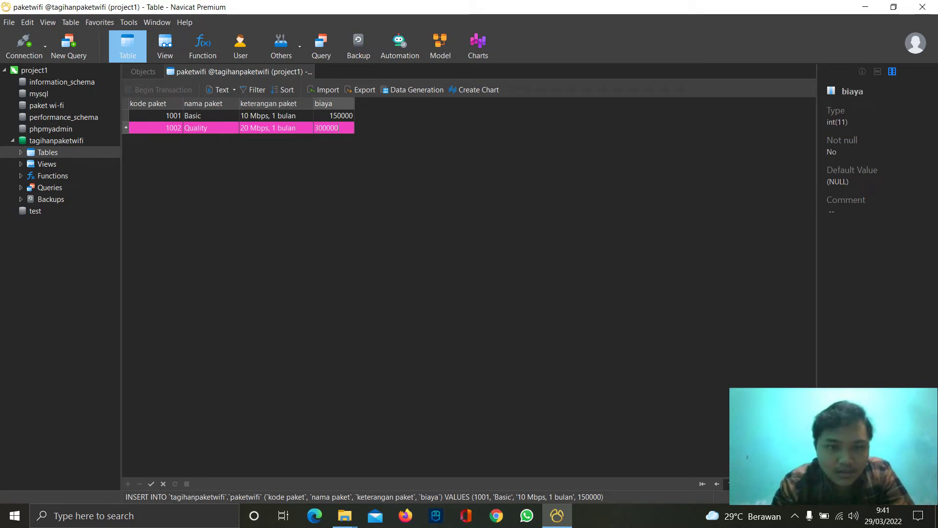
{"action": "key", "text": "Tab"}
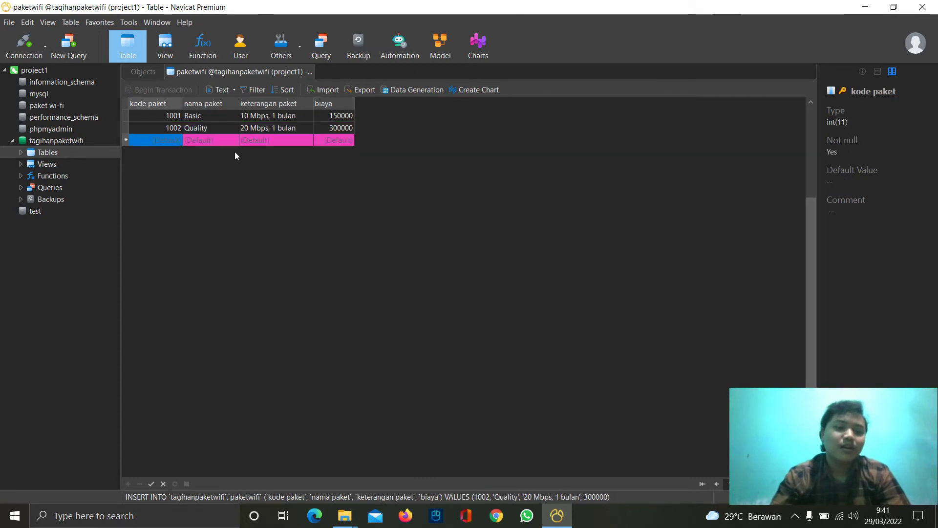
- Discard the extra blank row and add package 1003 Deluxe: 30 Mbps, 1 bulan, with its price
{"action": "left_click", "coordinate": [171, 132]}
{"action": "key", "text": "Tab"}
{"action": "key", "text": "Tab"}
{"action": "key", "text": "Tab"}
{"action": "key", "text": "Tab"}
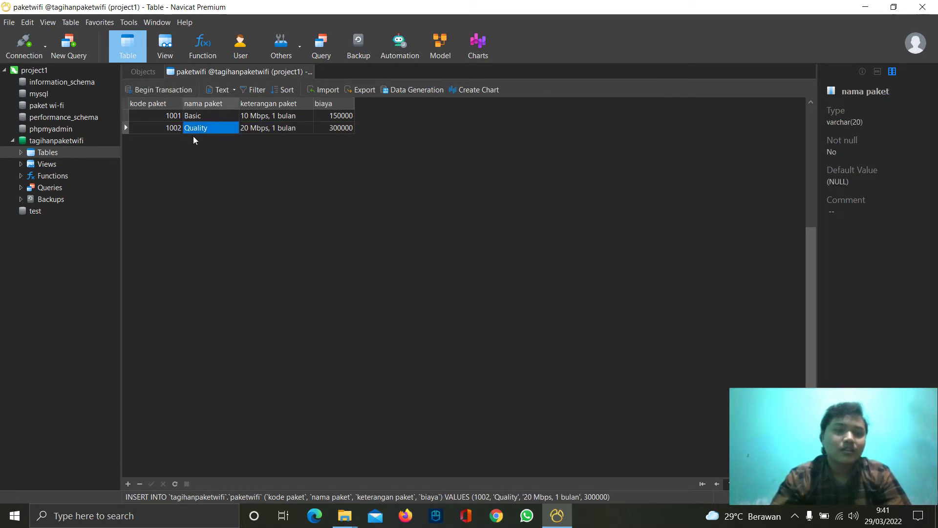
{"action": "left_click", "coordinate": [171, 141]}
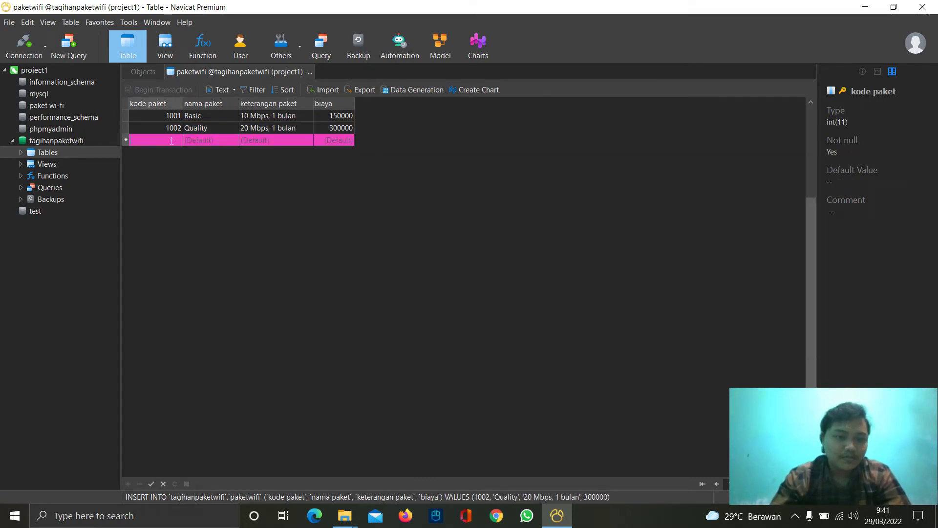
{"action": "type", "text": "1003"}
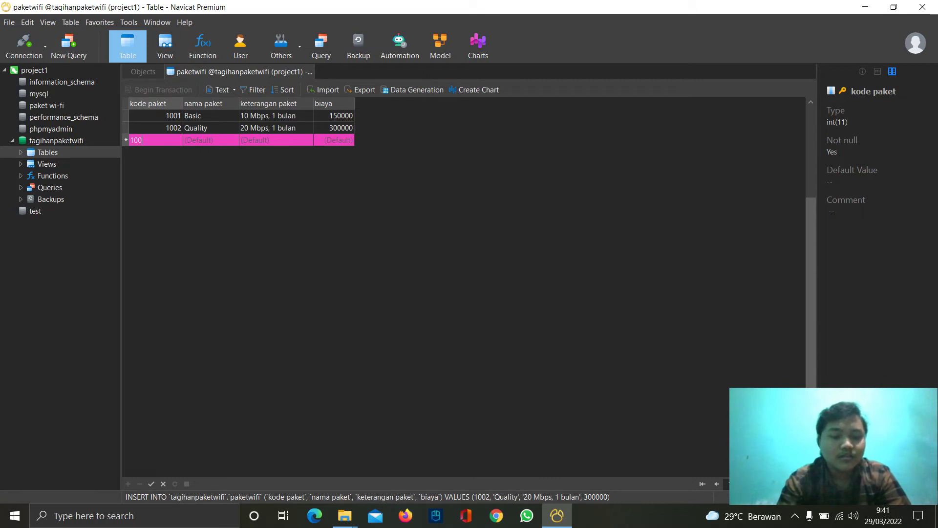
{"action": "left_click", "coordinate": [197, 142]}
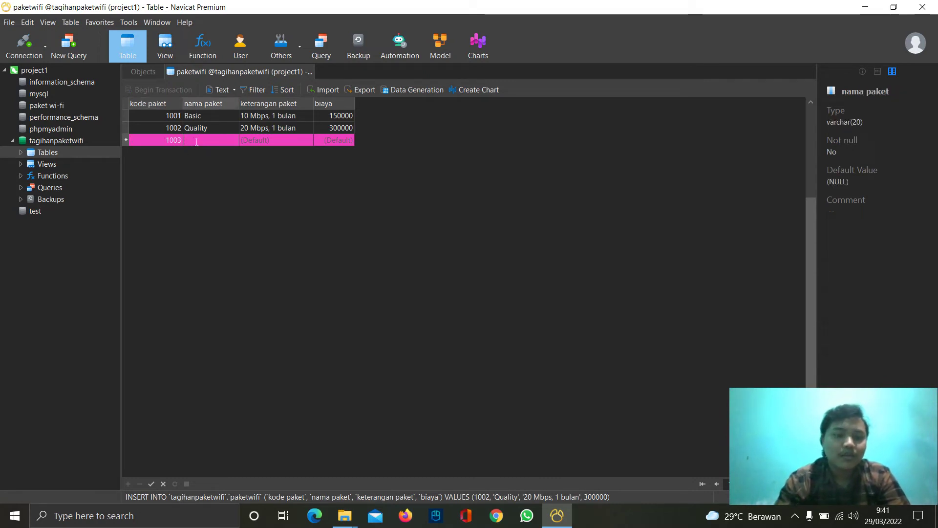
{"action": "type", "text": "Deluxe"}
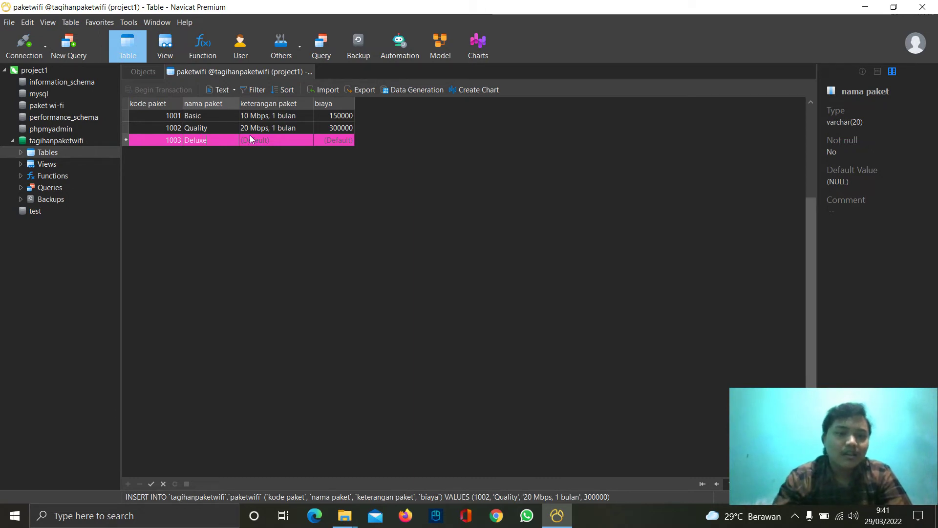
{"action": "left_click", "coordinate": [250, 145]}
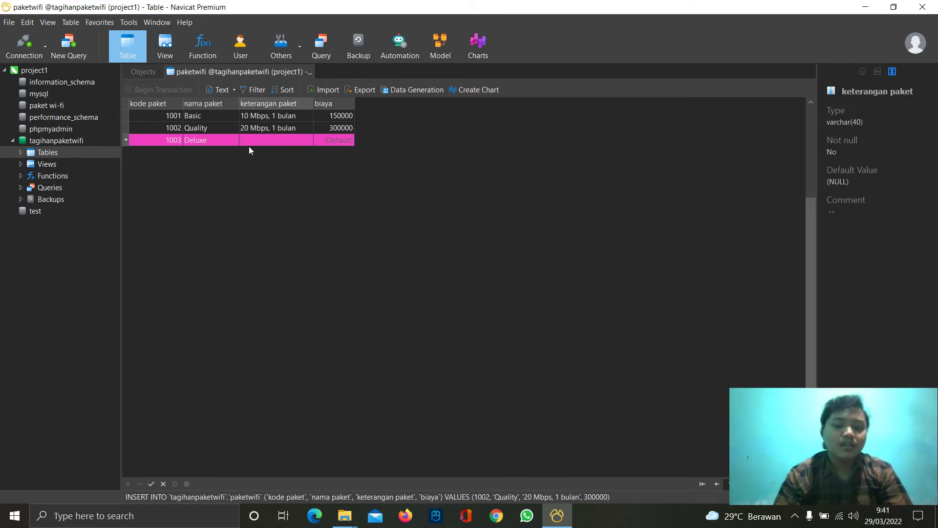
{"action": "type", "text": "30 Mbps"}
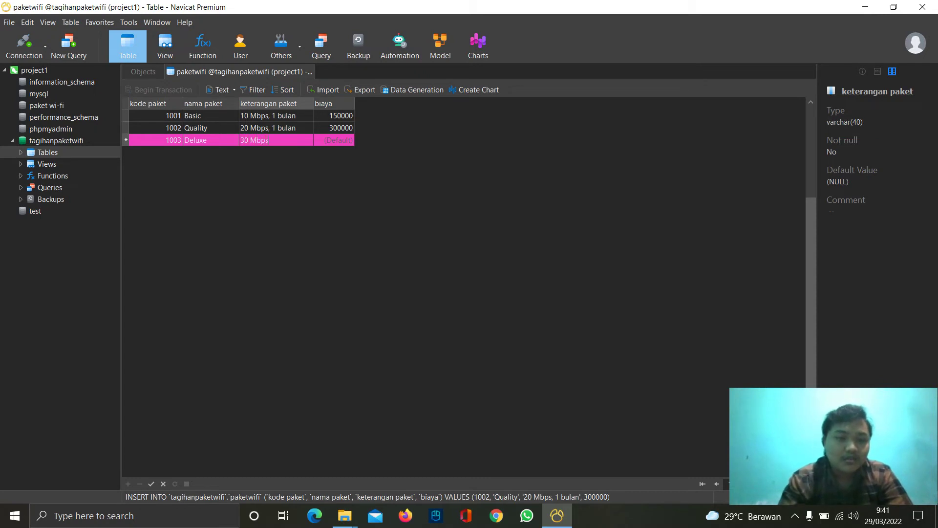
{"action": "type", "text": ", 1"}
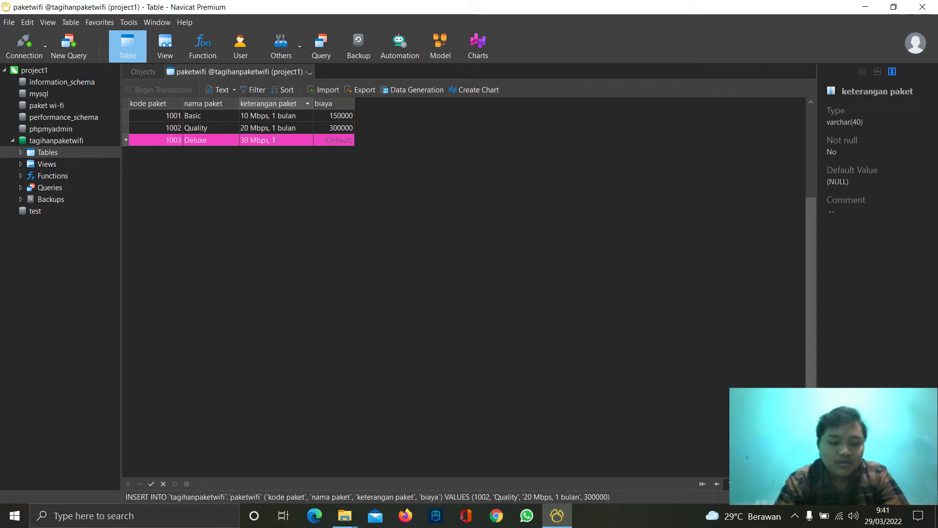
{"action": "type", "text": " bulan"}
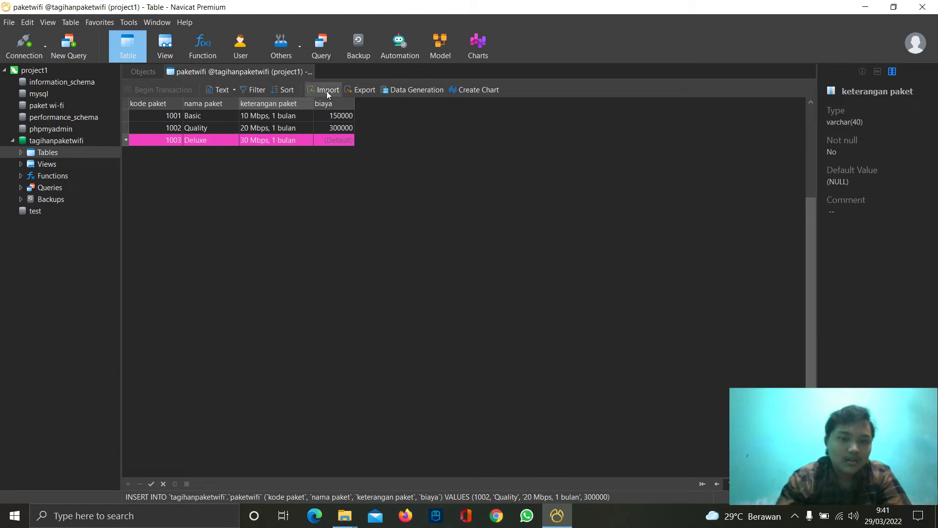
{"action": "left_click", "coordinate": [337, 142]}
{"action": "type", "text": "400000"}
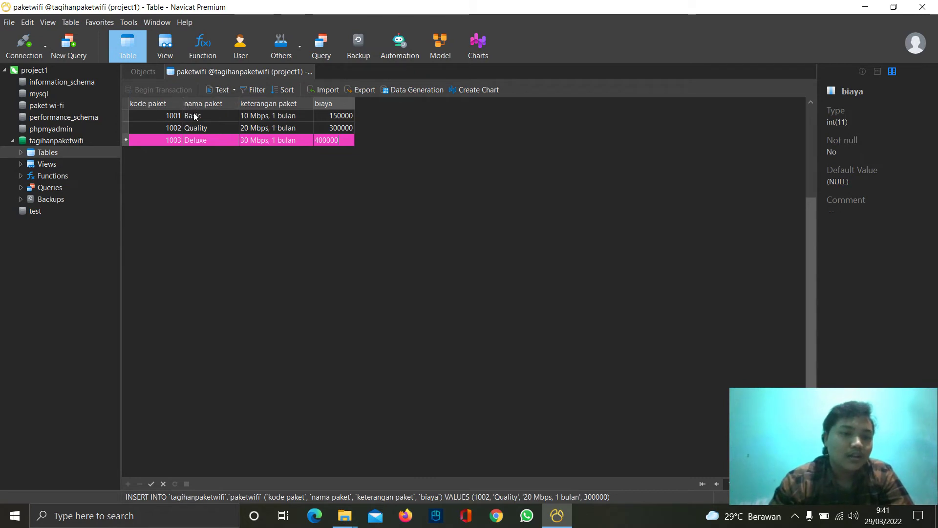
{"action": "key", "text": "Tab"}
- Add package 1004 Ultimate (50 Mbps, price 600000) and close the paketwifi table
{"action": "type", "text": "100"}
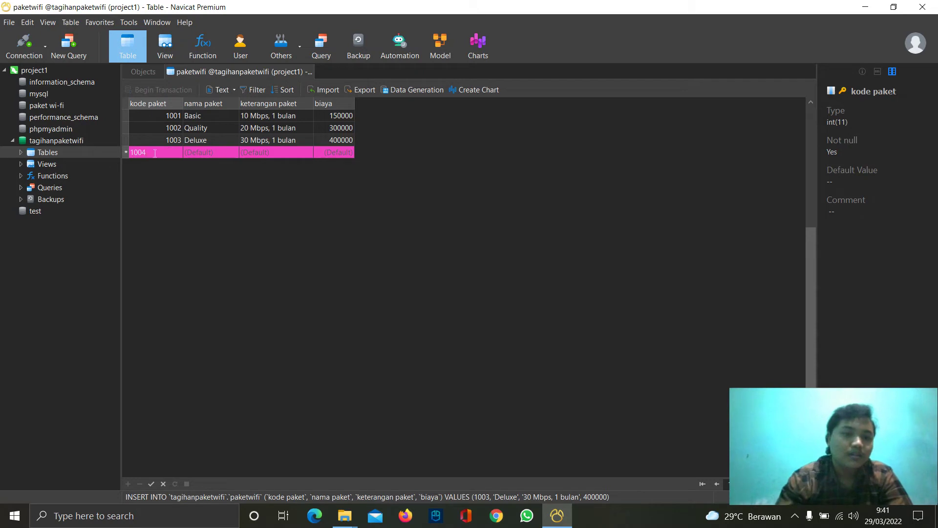
{"action": "left_click", "coordinate": [195, 154]}
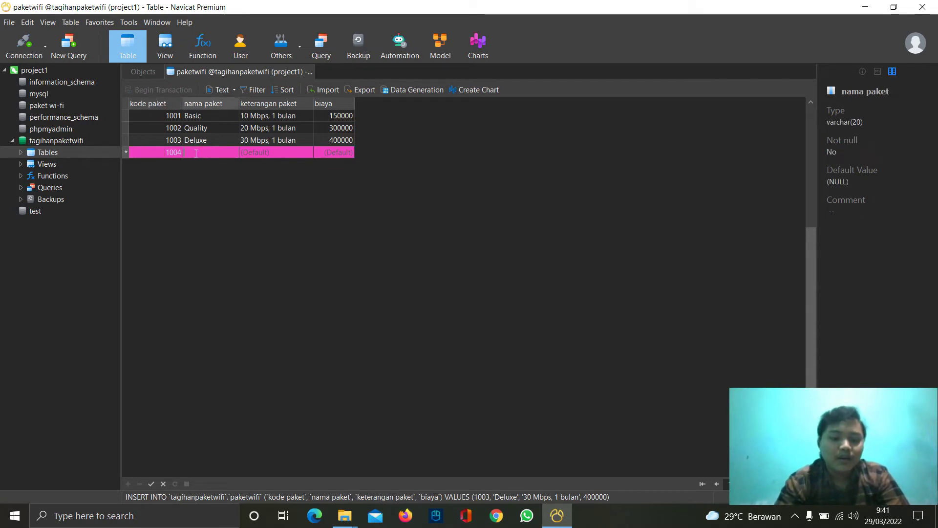
{"action": "type", "text": "Ultimate"}
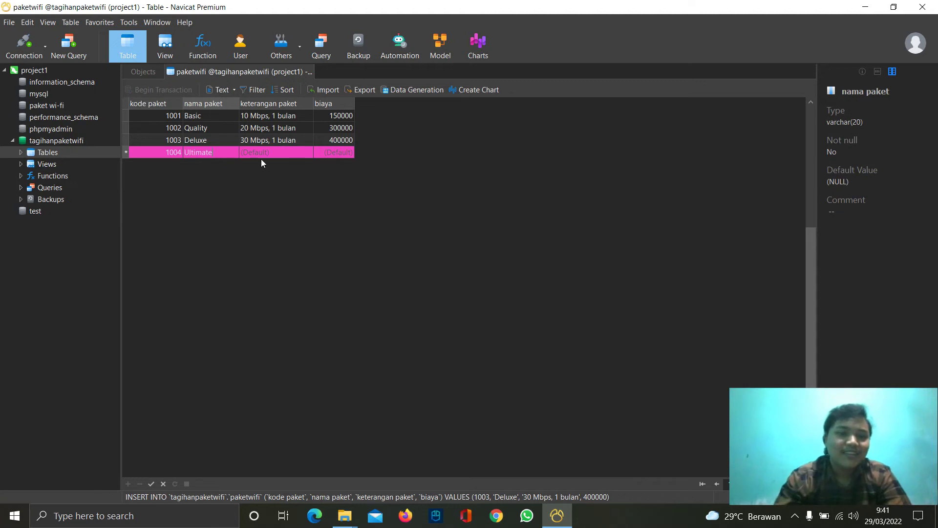
{"action": "left_click", "coordinate": [262, 152]}
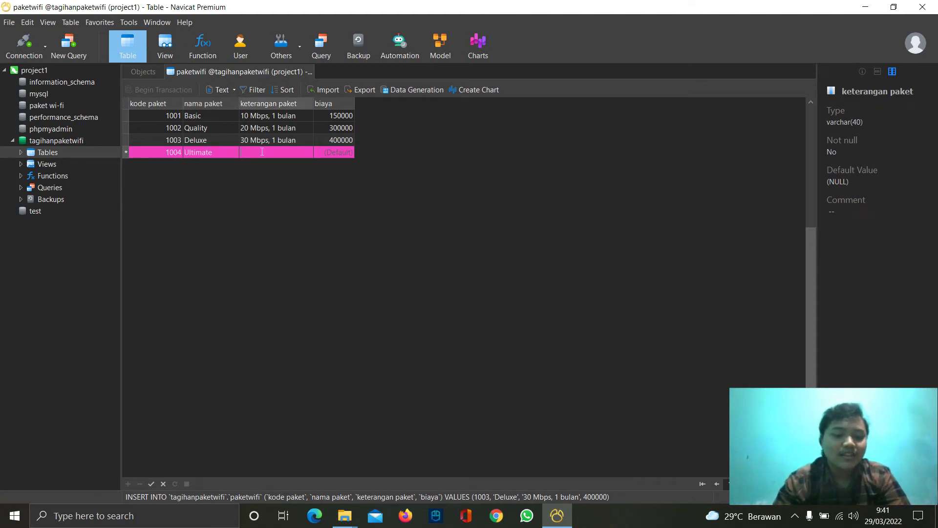
{"action": "type", "text": "50"}
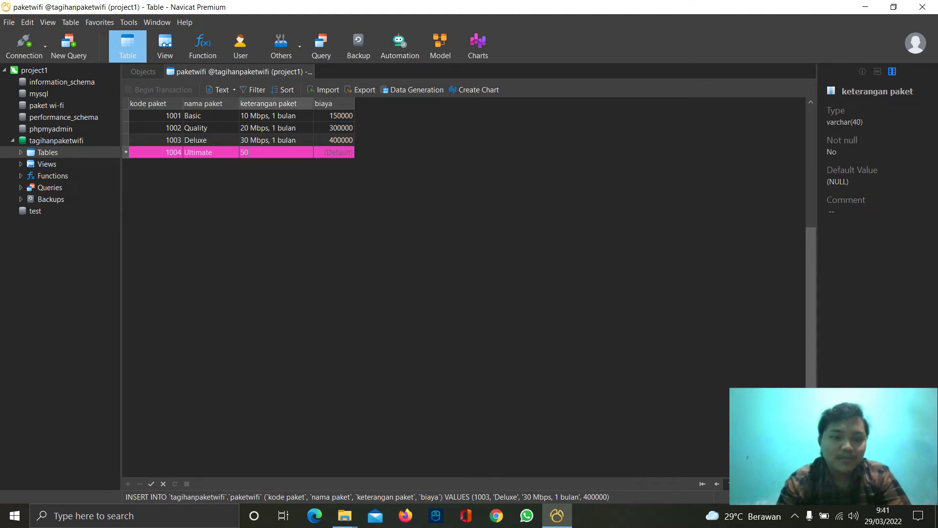
{"action": "type", "text": " Mbps"}
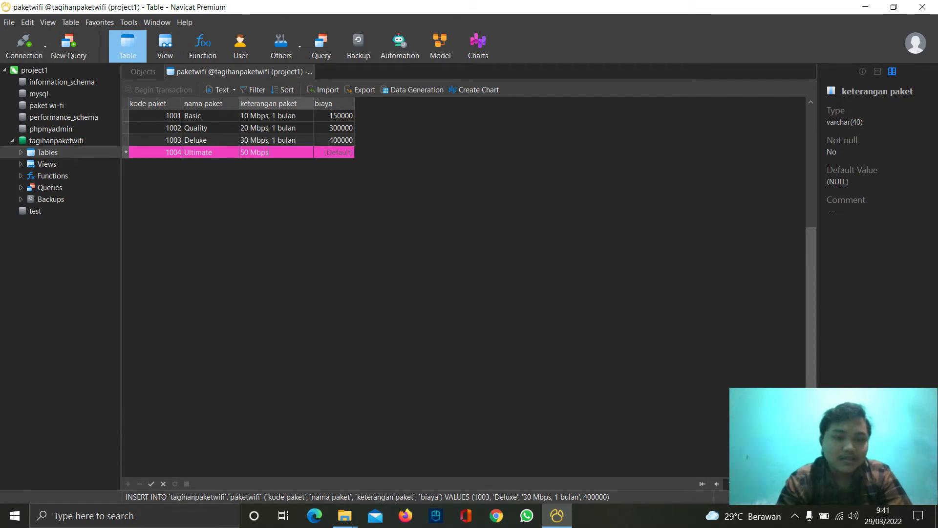
{"action": "type", "text": ", 1 bulan"}
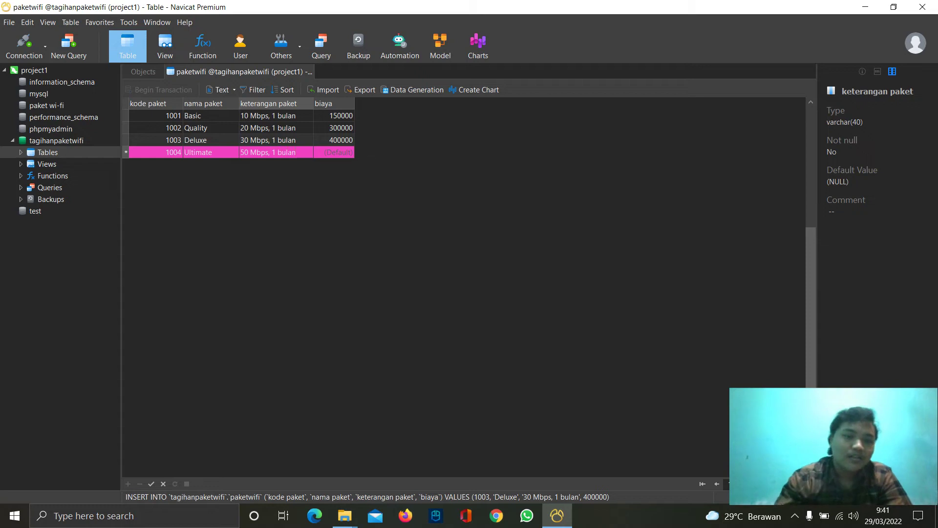
{"action": "left_click", "coordinate": [336, 152]}
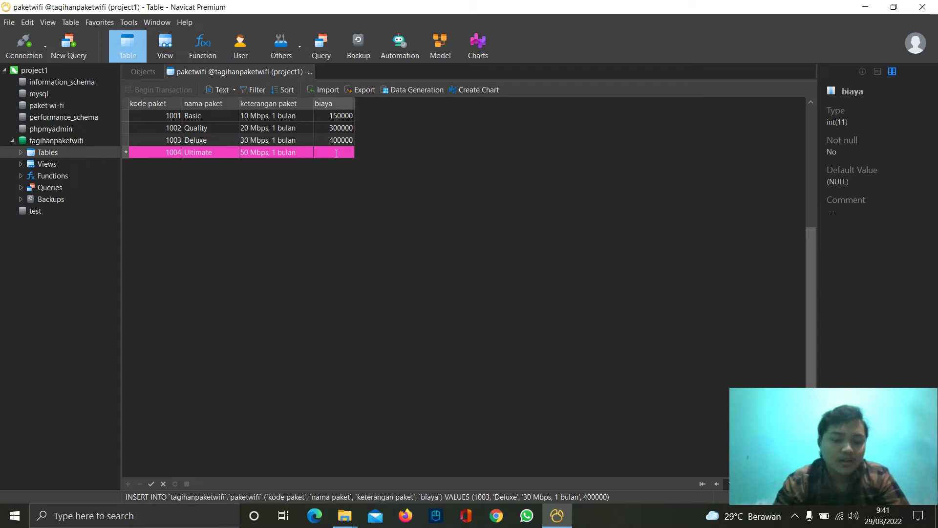
{"action": "type", "text": "600000"}
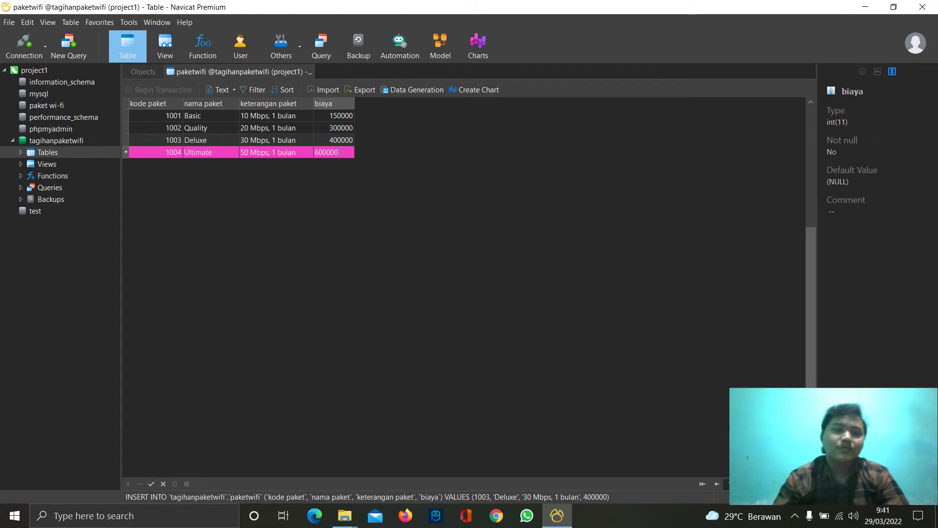
{"action": "left_click", "coordinate": [309, 72]}
- Save the new packages, open infopelanggan, and enter the first customer's id and username
{"action": "left_click", "coordinate": [420, 272]}
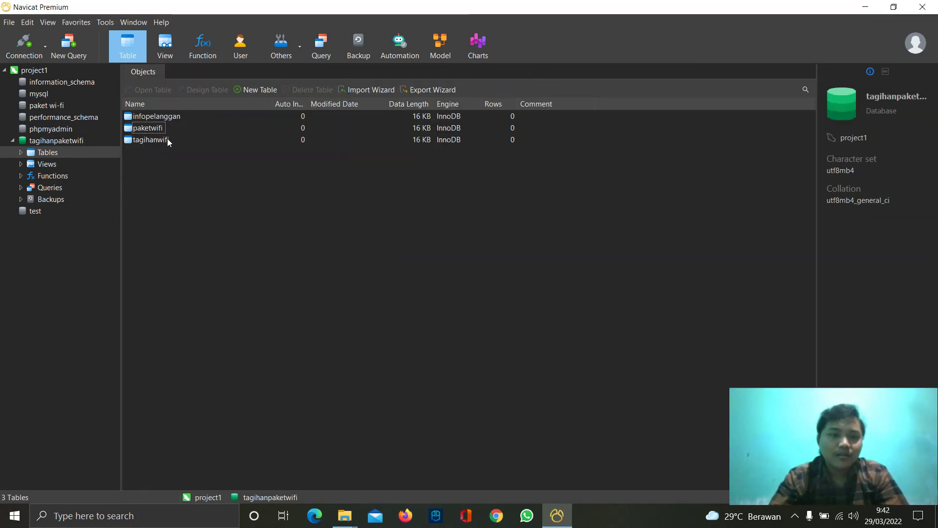
{"action": "double_click", "coordinate": [157, 118]}
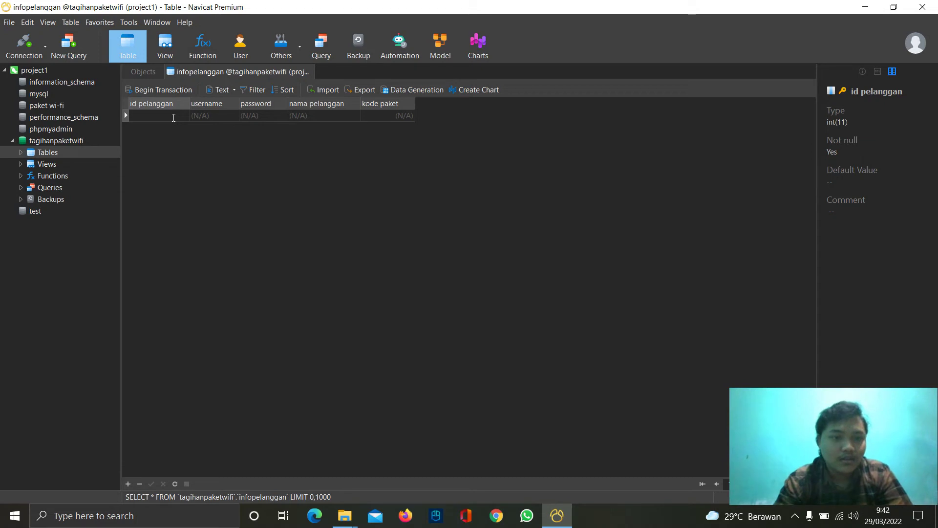
{"action": "left_click", "coordinate": [173, 118]}
{"action": "type", "text": "22001"}
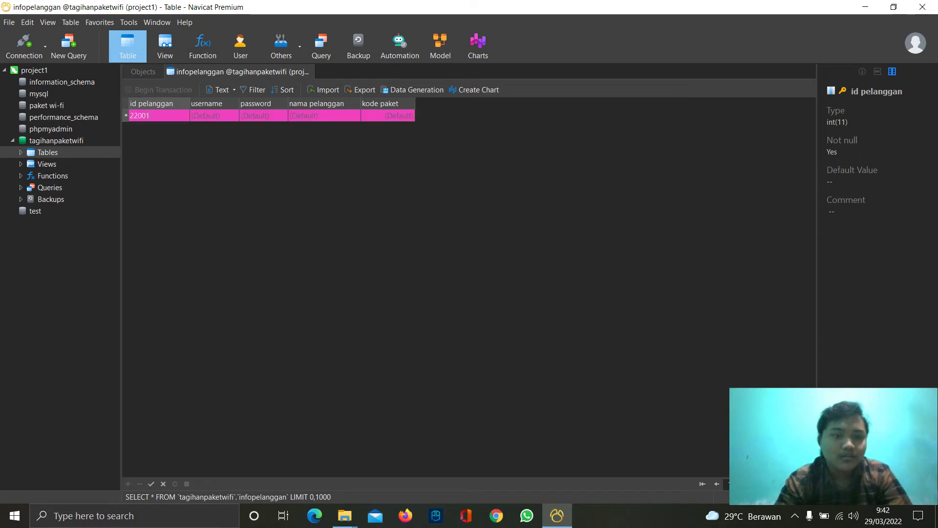
{"action": "left_click", "coordinate": [227, 117]}
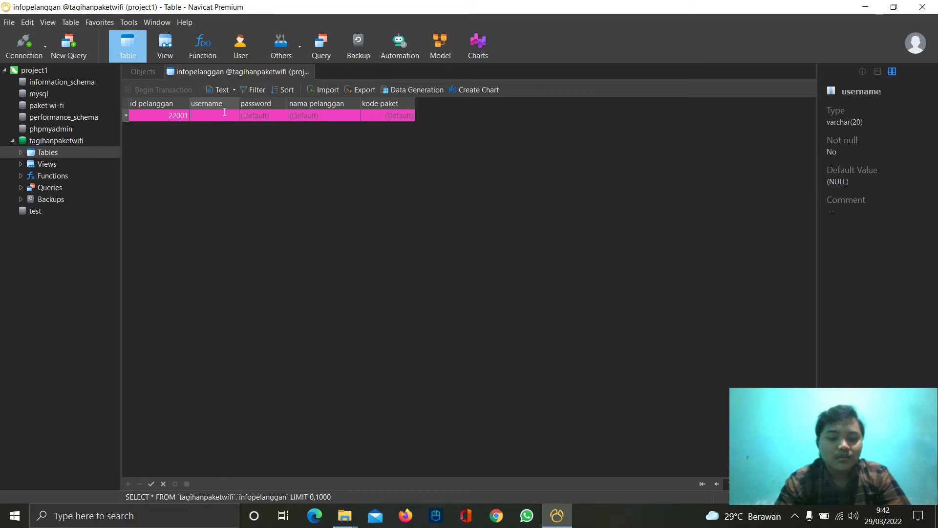
{"action": "type", "text": "qwerty"}
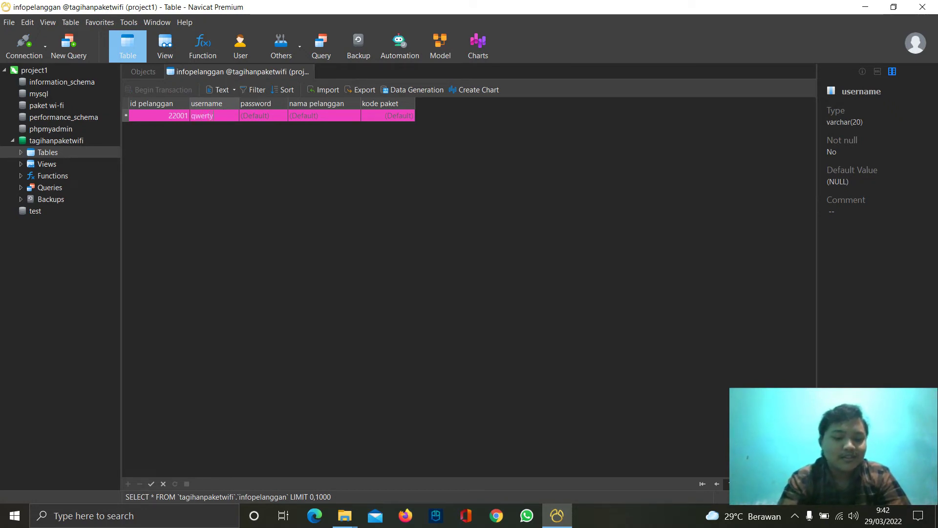
- Fill in the customer's password and name, assign package 1001, and post the row
{"action": "left_click", "coordinate": [269, 117]}
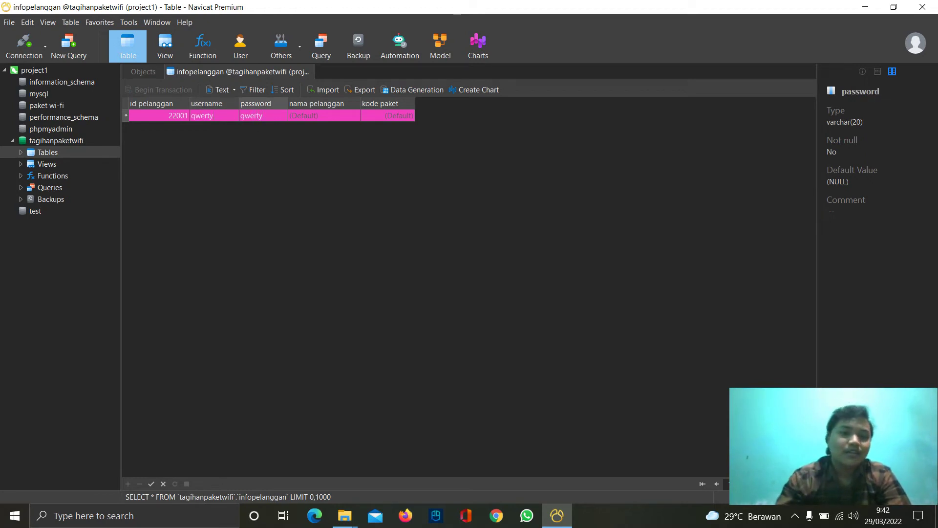
{"action": "left_click", "coordinate": [317, 117]}
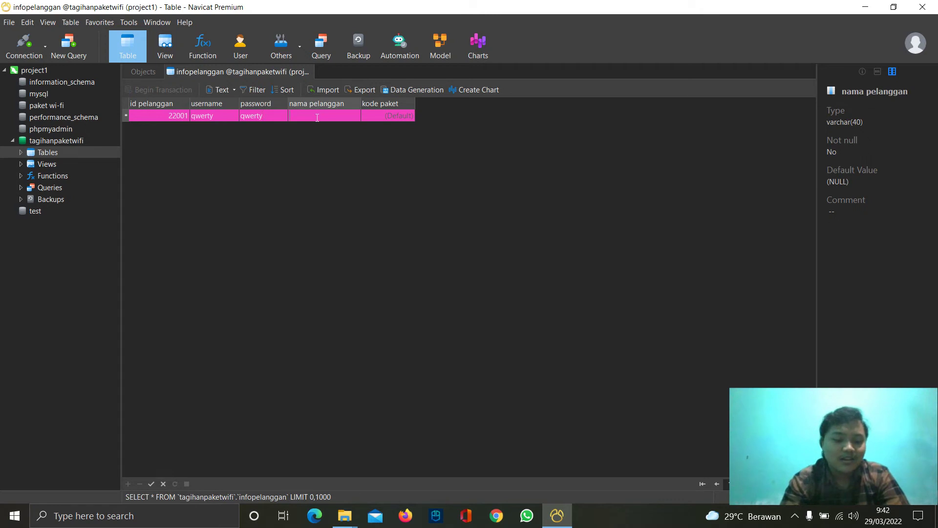
{"action": "type", "text": "ahsan"}
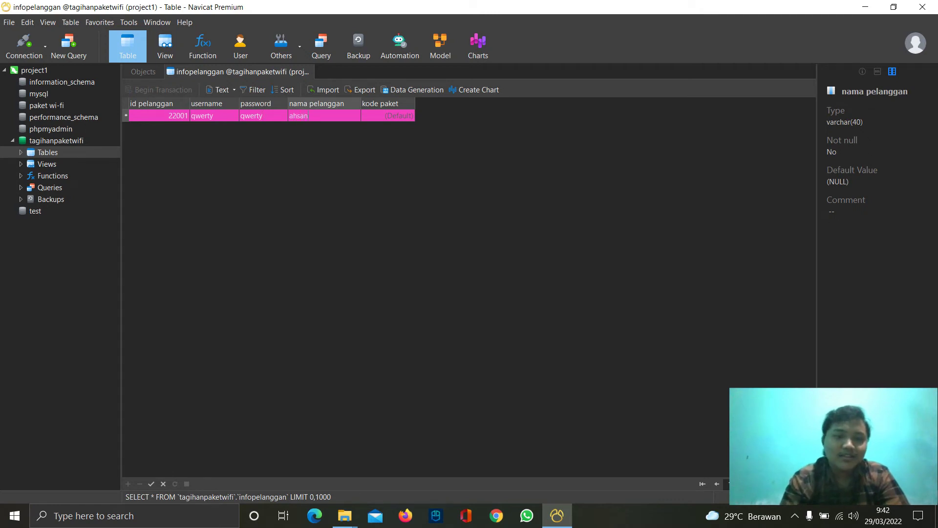
{"action": "left_click", "coordinate": [385, 116]}
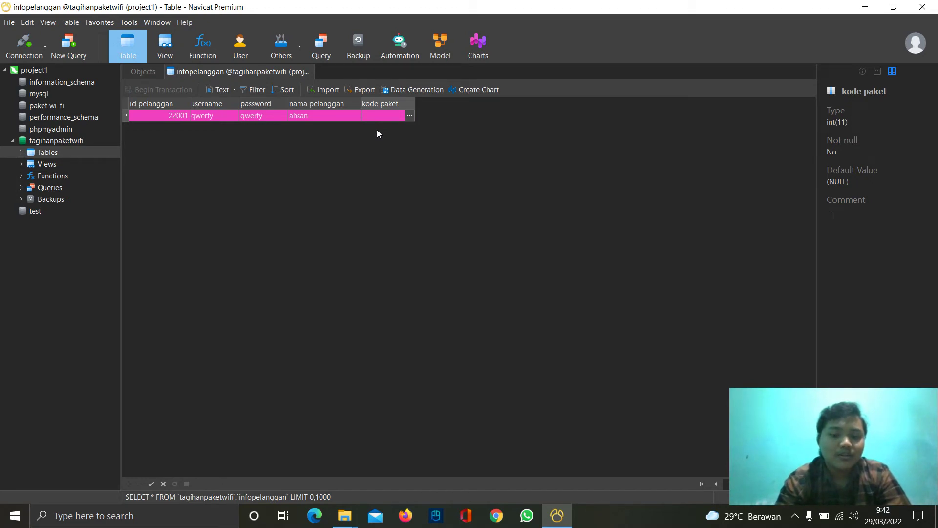
{"action": "type", "text": "1001"}
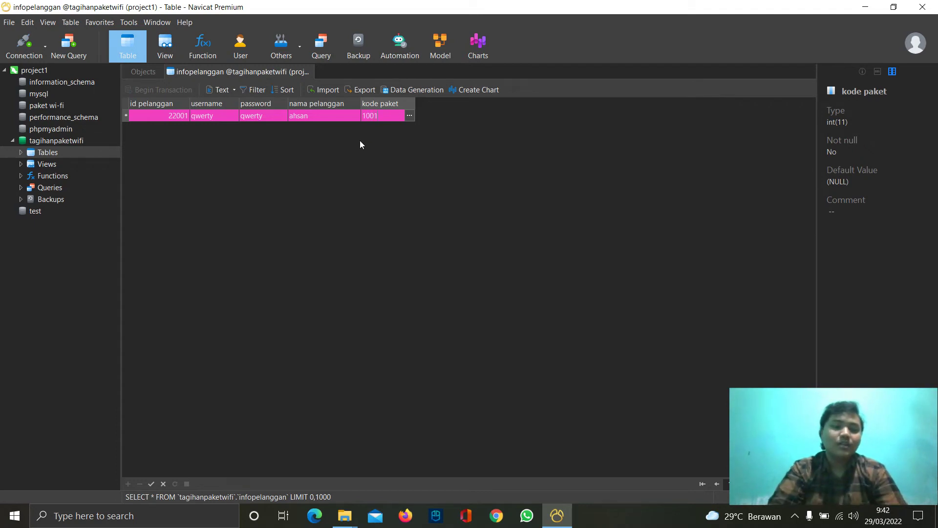
{"action": "key", "text": "Tab"}
{"action": "left_click", "coordinate": [167, 128]}
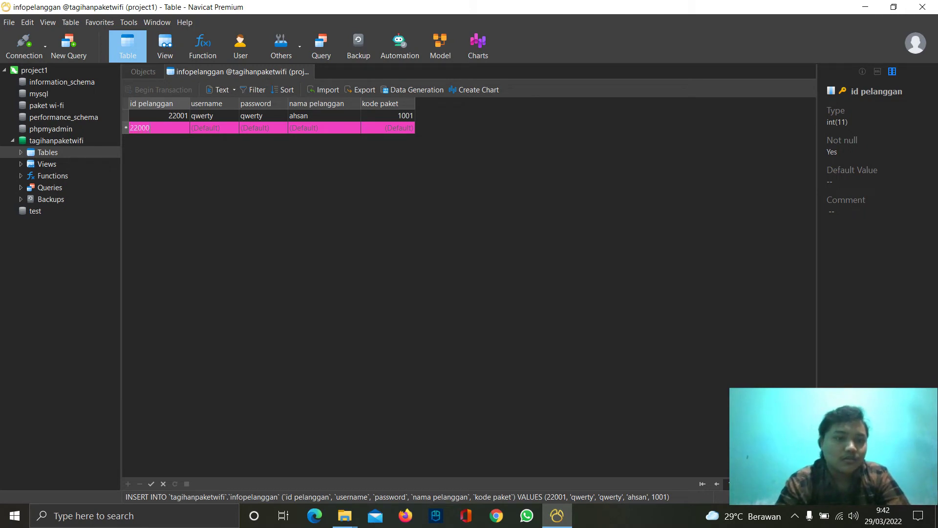
- Enter the second customer's id, username, password and name on package 1003, and post it
{"action": "key", "text": "BackSpace"}
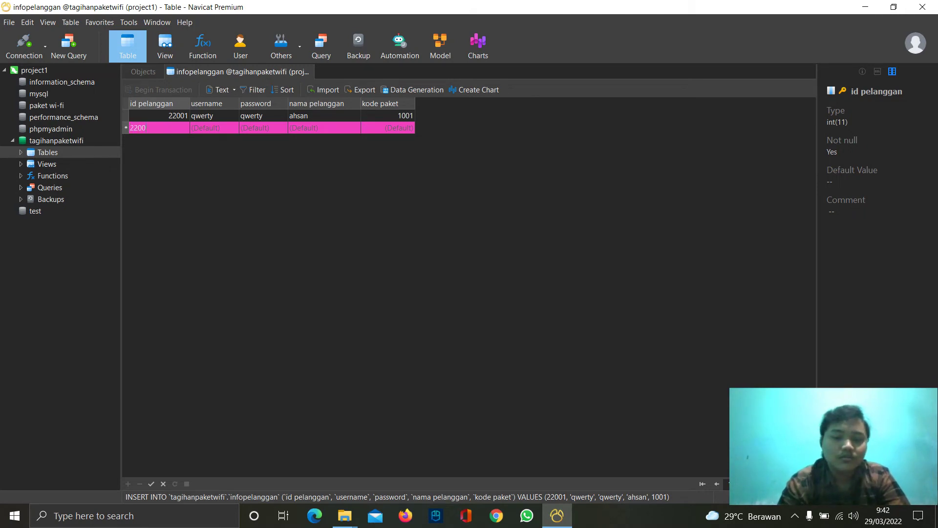
{"action": "left_click", "coordinate": [215, 126]}
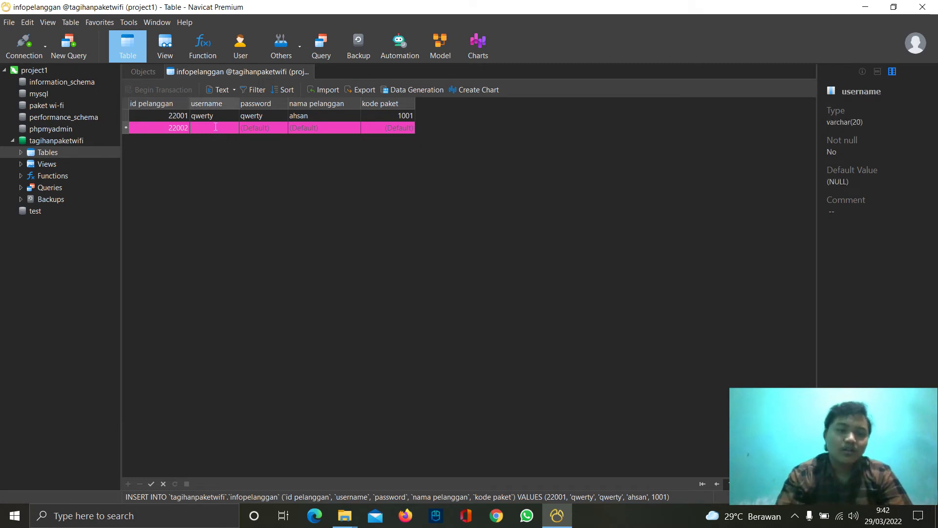
{"action": "type", "text": "mantap1"}
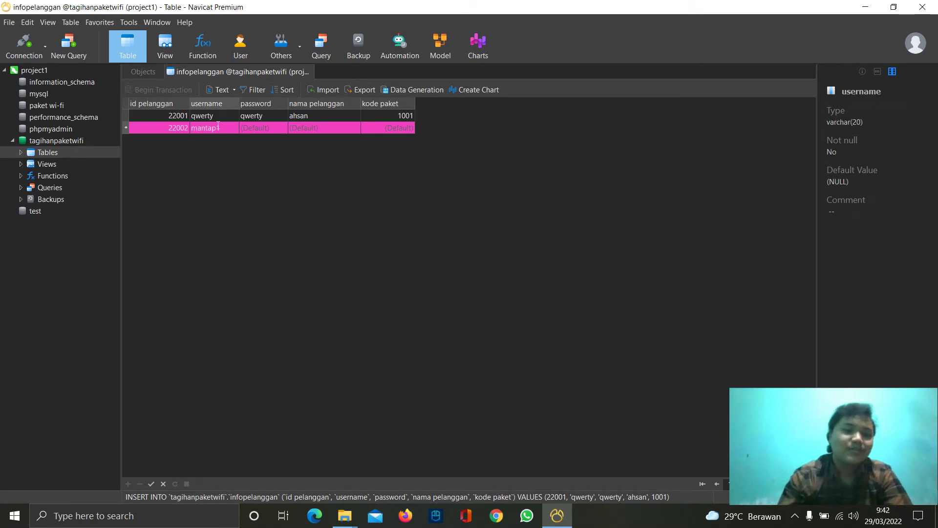
{"action": "left_click", "coordinate": [266, 128]}
{"action": "type", "text": "mantap1"}
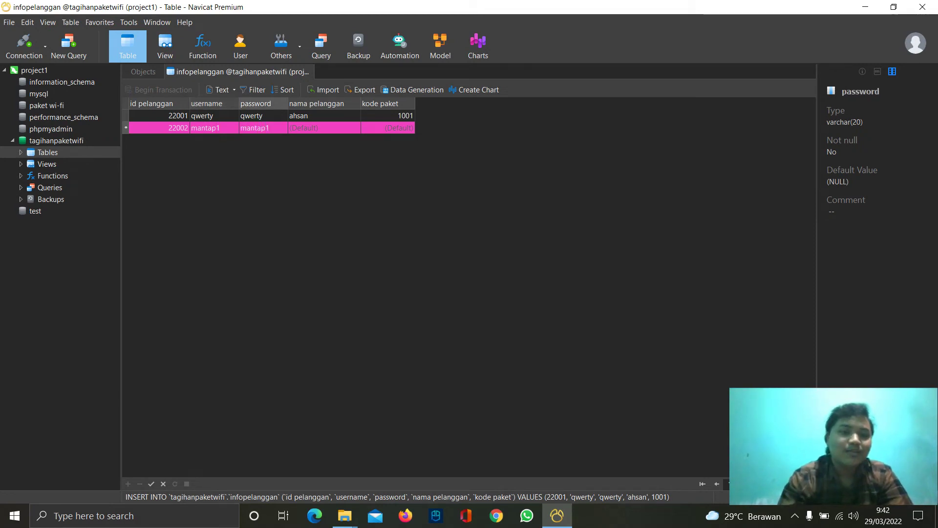
{"action": "left_click", "coordinate": [322, 124]}
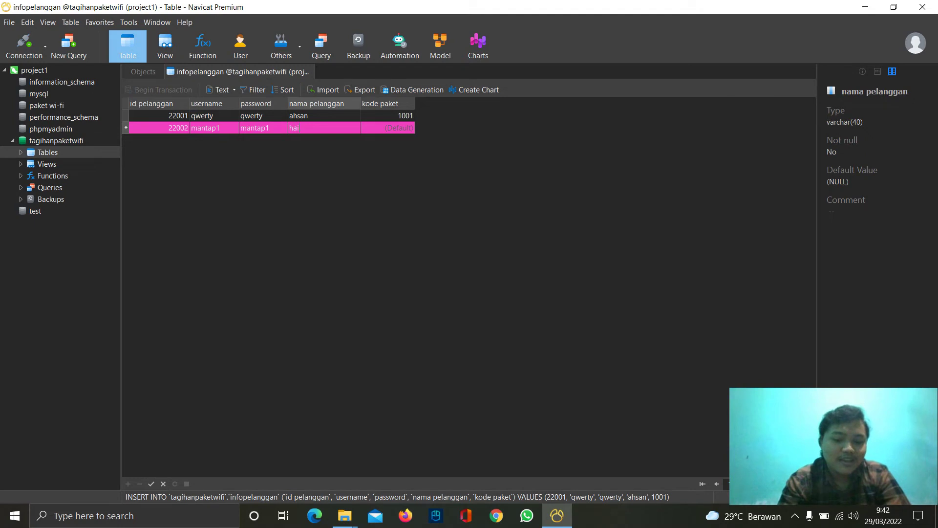
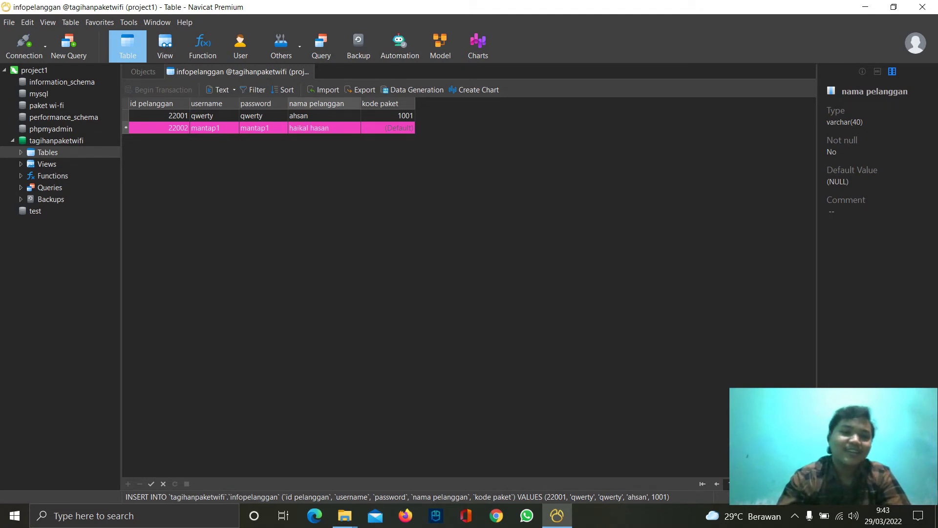
{"action": "left_click", "coordinate": [391, 128]}
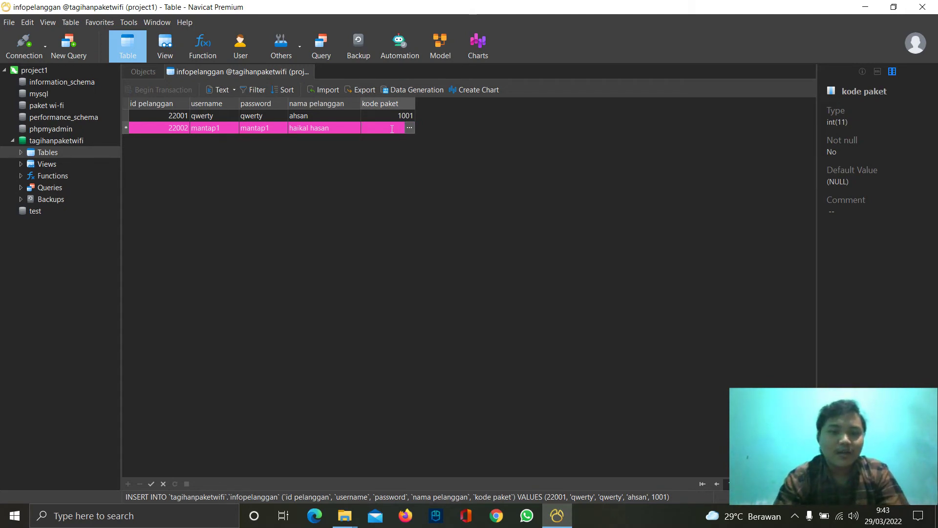
{"action": "type", "text": "1003"}
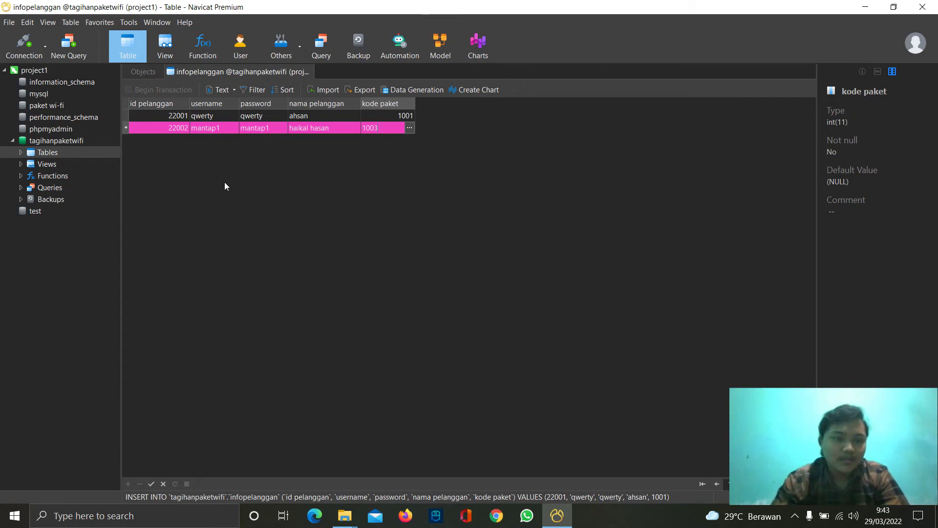
{"action": "key", "text": "Tab"}
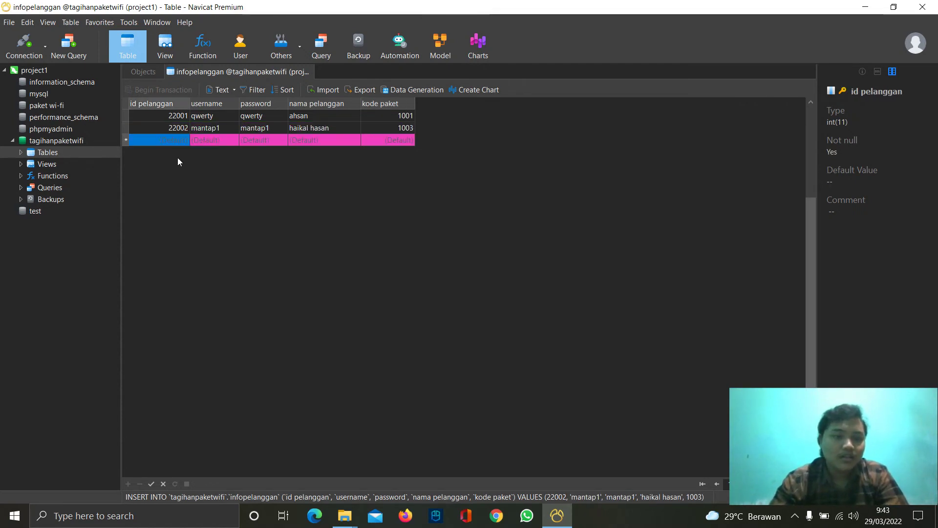
- Enter the third customer's id, username, password and name on package 1002, and post it
{"action": "left_click", "coordinate": [172, 140]}
{"action": "type", "text": "22003"}
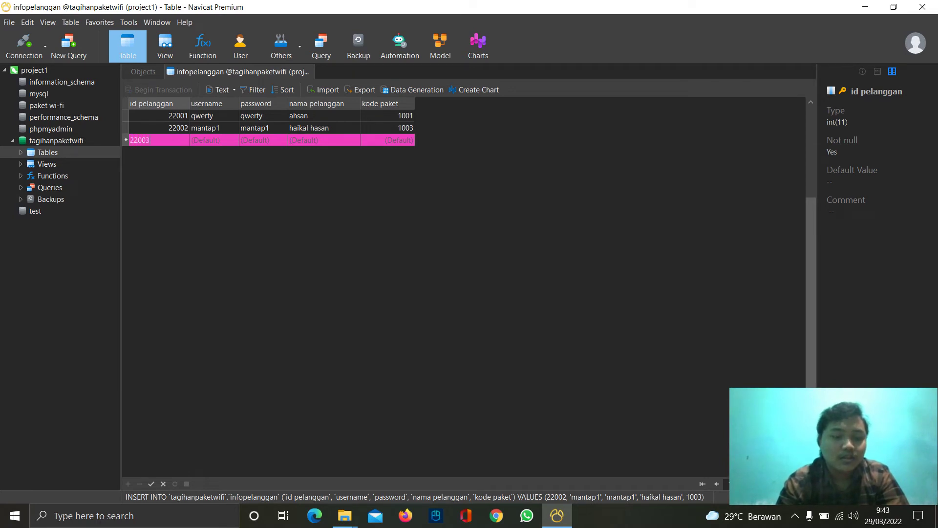
{"action": "left_click", "coordinate": [200, 142]}
{"action": "type", "text": "as"}
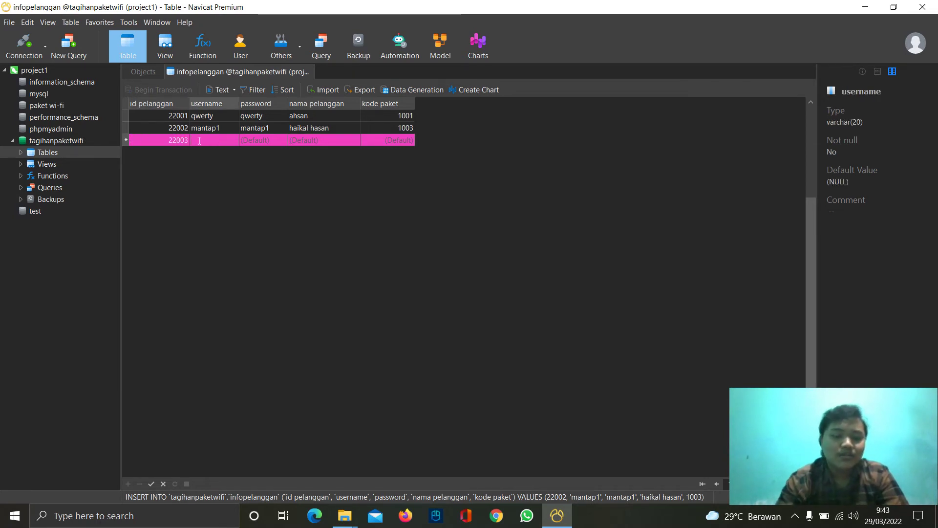
{"action": "type", "text": "ik21"}
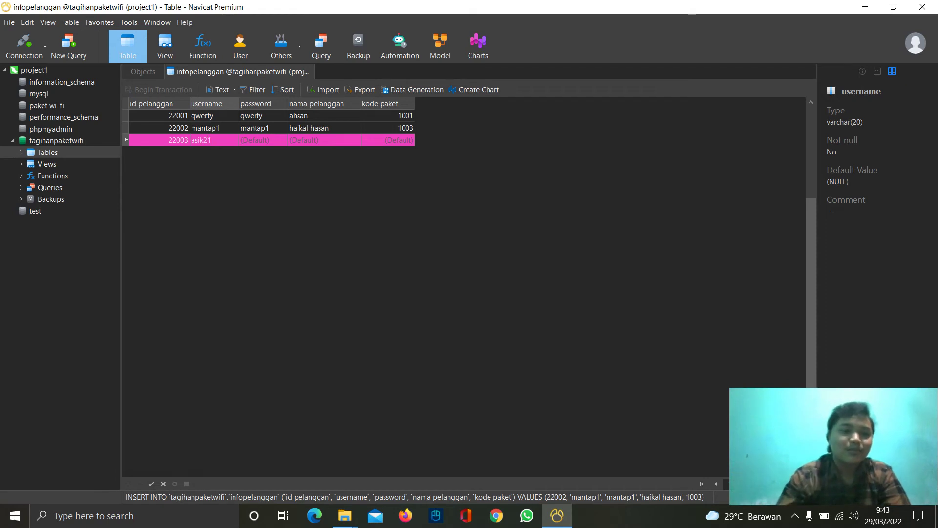
{"action": "left_click", "coordinate": [253, 142]}
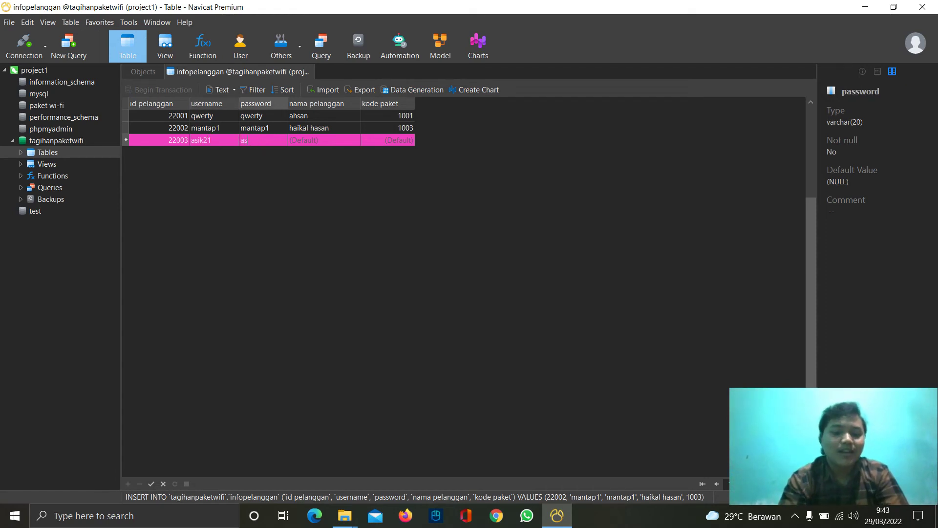
{"action": "left_click", "coordinate": [296, 139]}
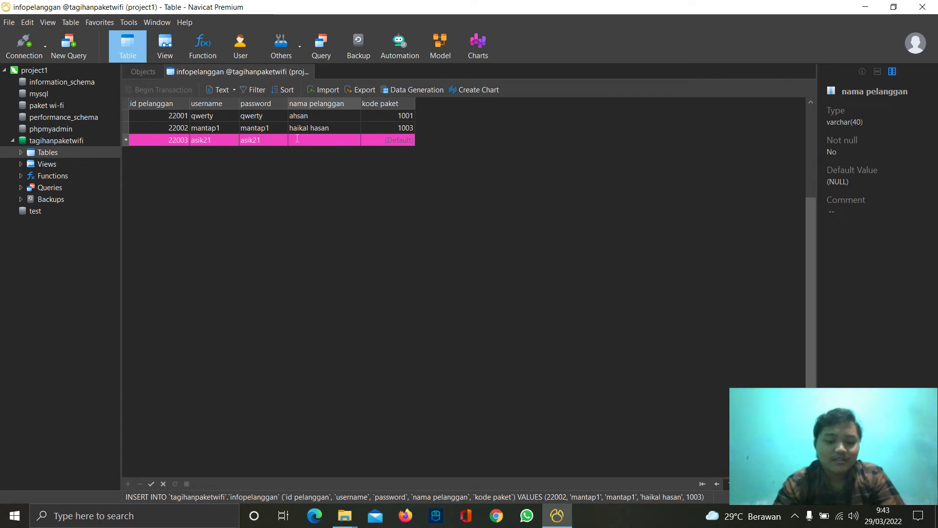
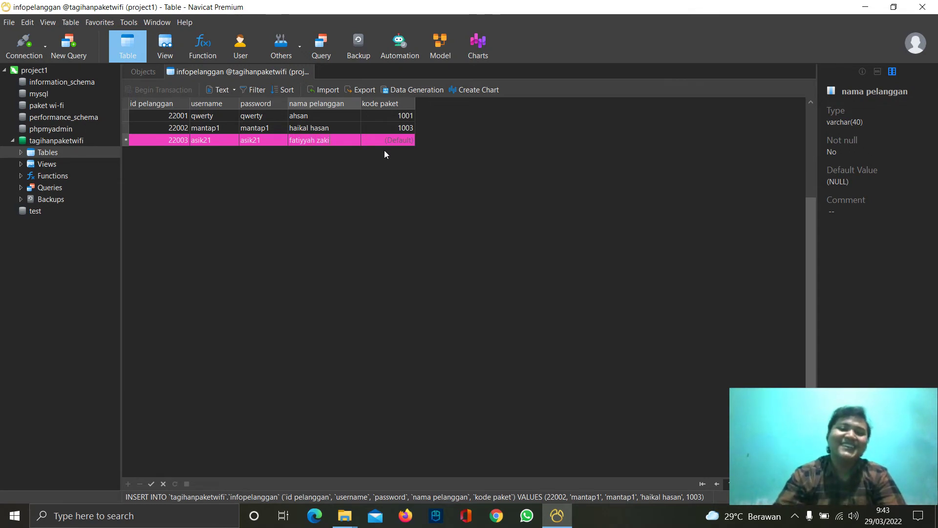
{"action": "left_click", "coordinate": [392, 139]}
{"action": "type", "text": "1002"}
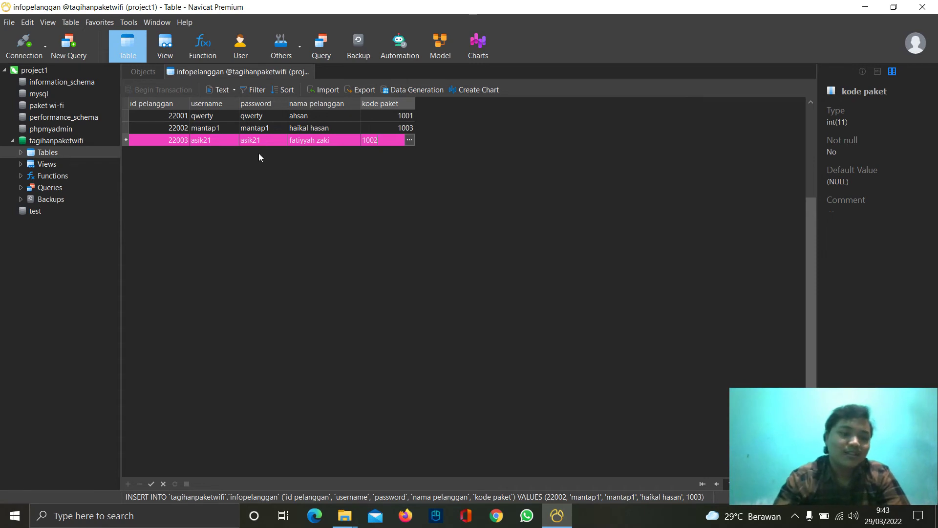
{"action": "key", "text": "Tab"}
{"action": "left_click", "coordinate": [172, 153]}
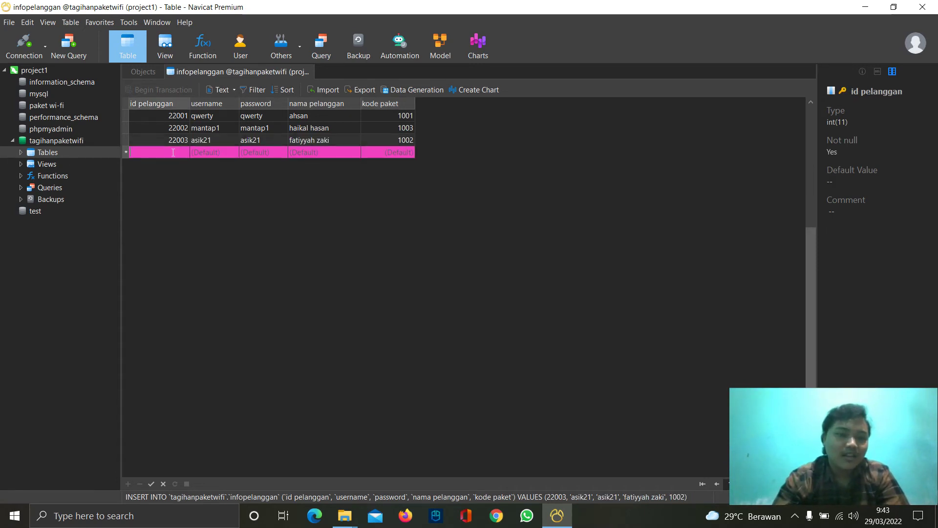
- Type the fourth customer's id, username, password and full name with package 1004, then close the table
{"action": "type", "text": "22004"}
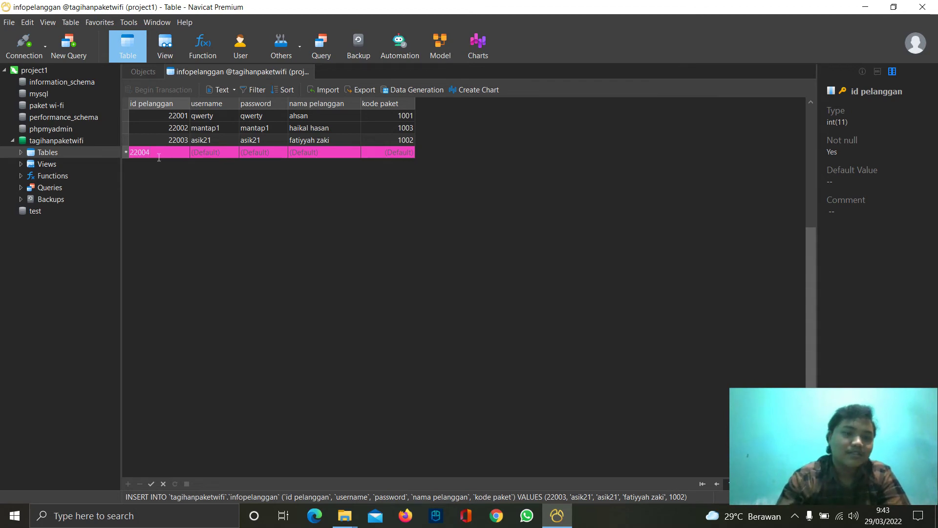
{"action": "left_click", "coordinate": [200, 152]}
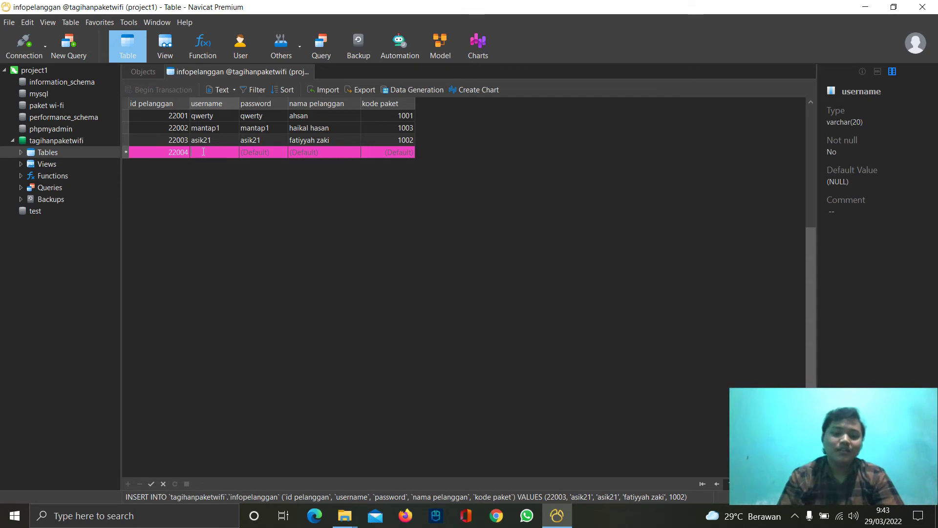
{"action": "type", "text": "pejuangwifi"}
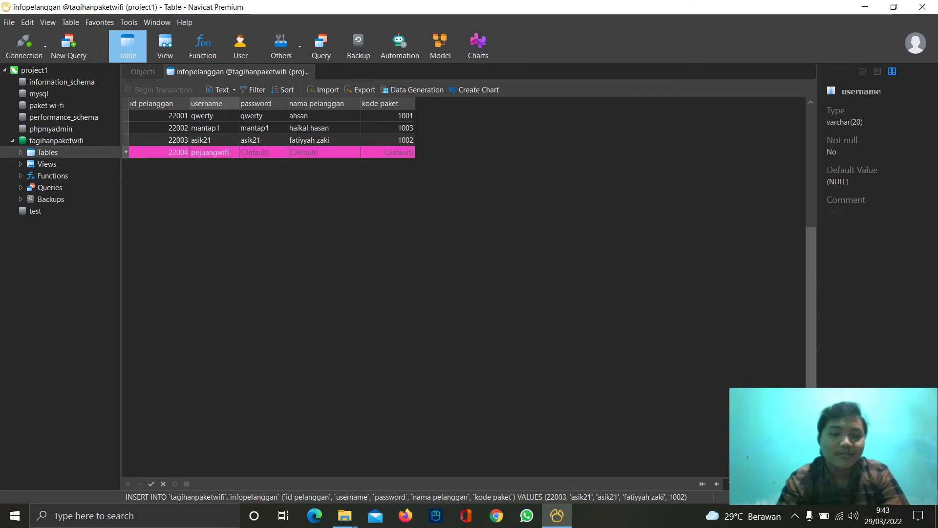
{"action": "left_click", "coordinate": [260, 152]}
{"action": "type", "text": "pejuangwifi"}
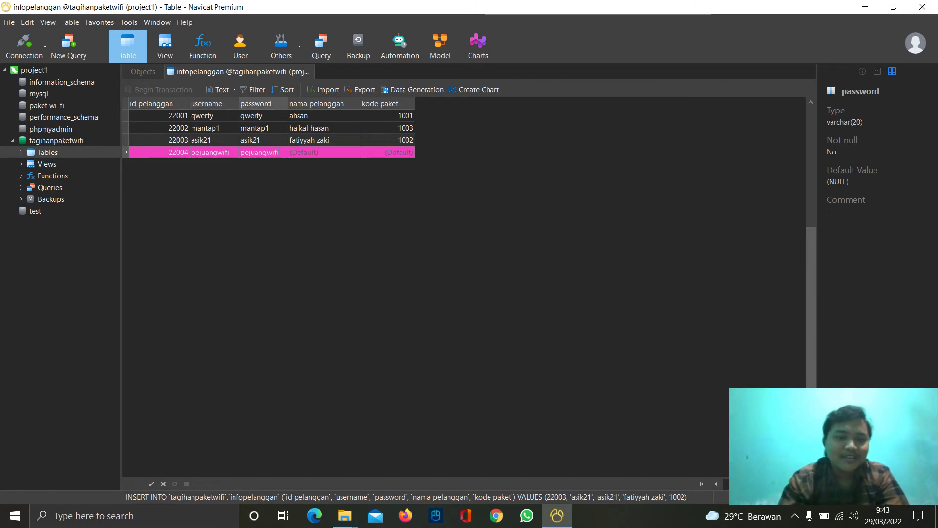
{"action": "left_click", "coordinate": [309, 152]}
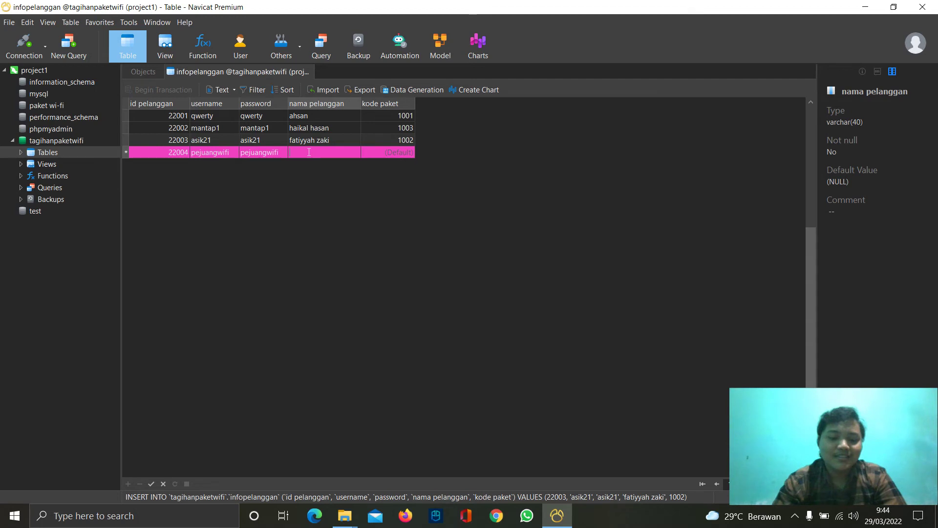
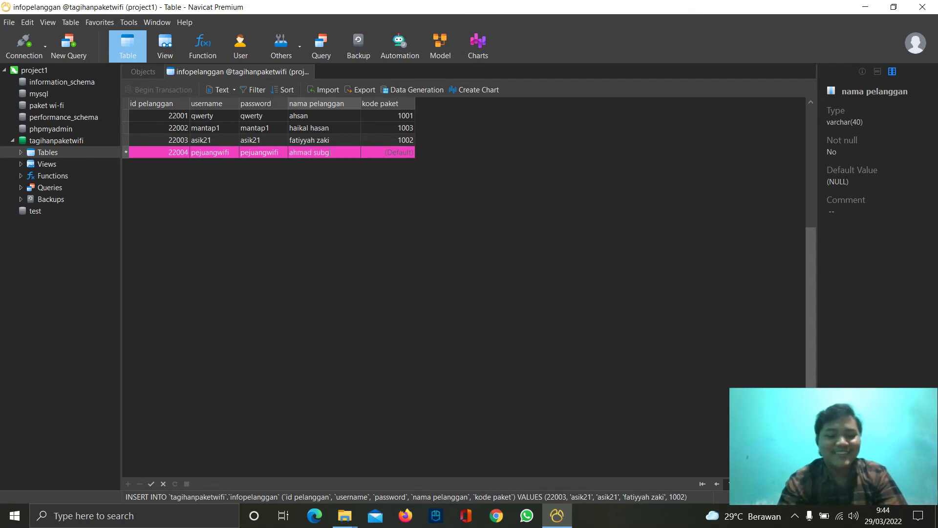
{"action": "left_click", "coordinate": [376, 152]}
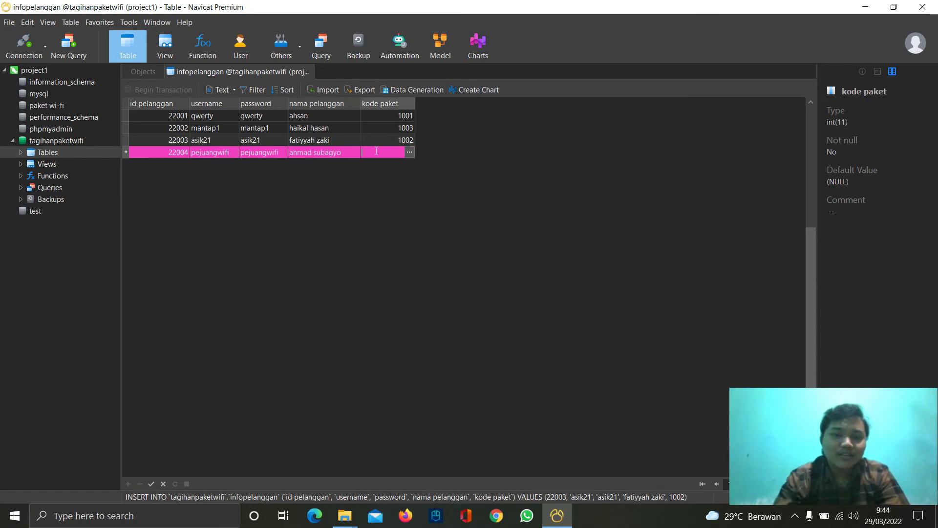
{"action": "type", "text": "1004"}
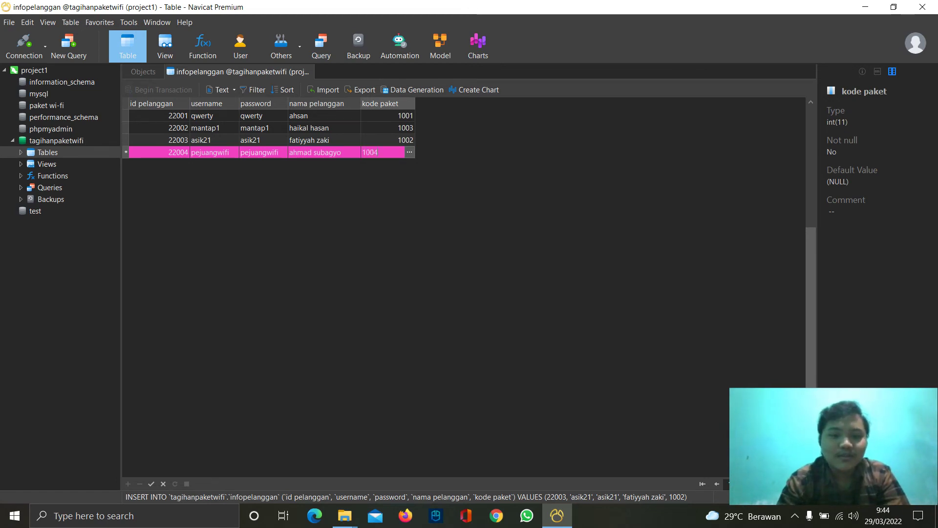
{"action": "left_click", "coordinate": [312, 71]}
- Save the customers, open tagihanwifi, and enter the first customer's bill: package 1001, tagihan 150000
{"action": "left_click", "coordinate": [420, 273]}
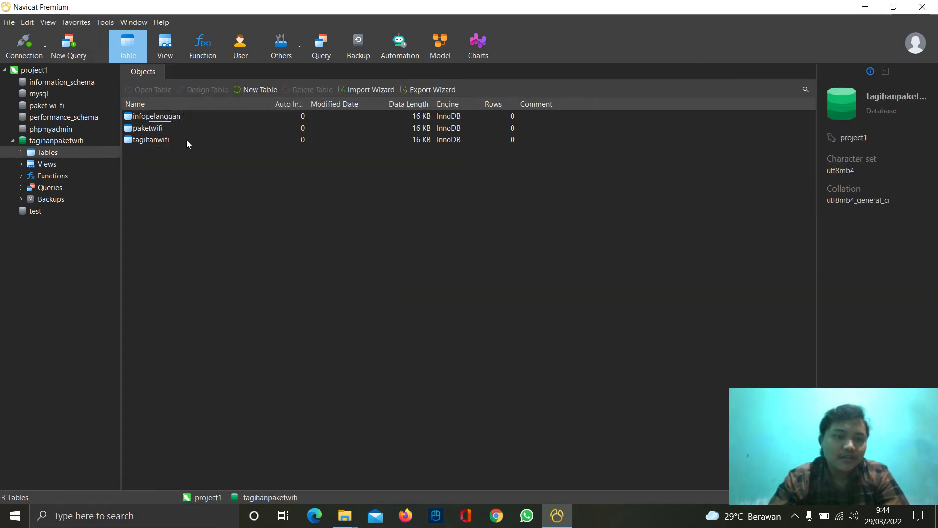
{"action": "double_click", "coordinate": [160, 141]}
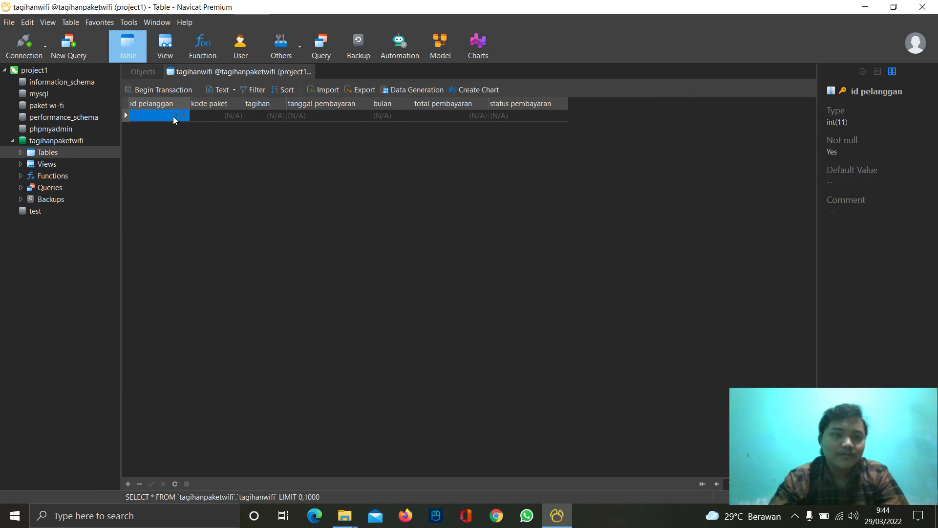
{"action": "left_click", "coordinate": [173, 116]}
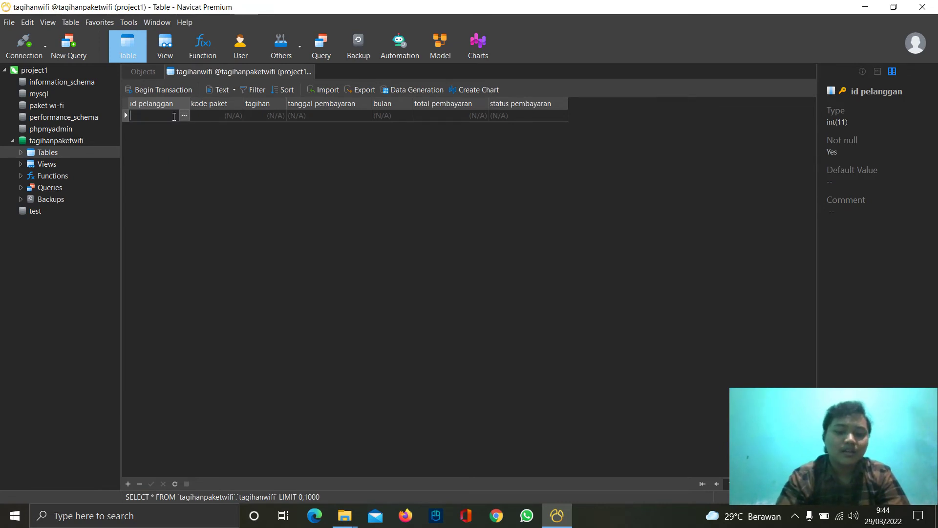
{"action": "type", "text": "22001"}
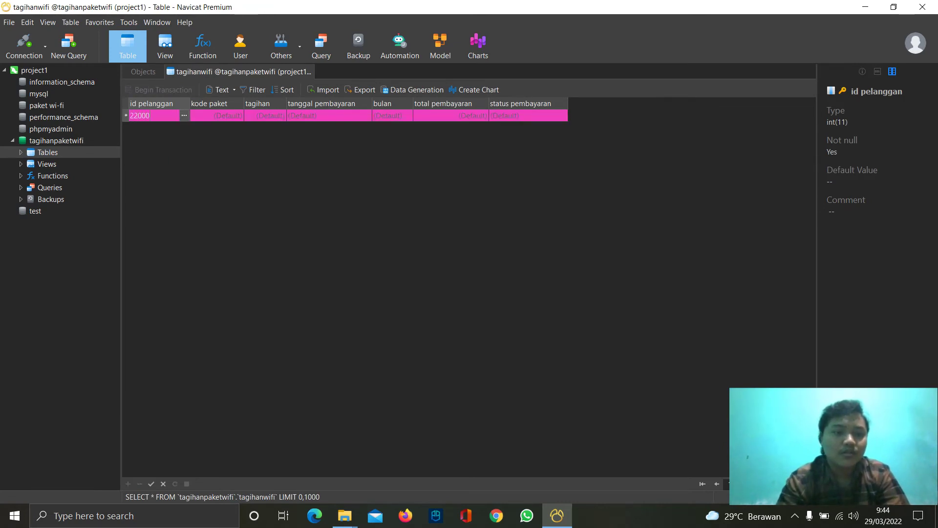
{"action": "left_click", "coordinate": [211, 113]}
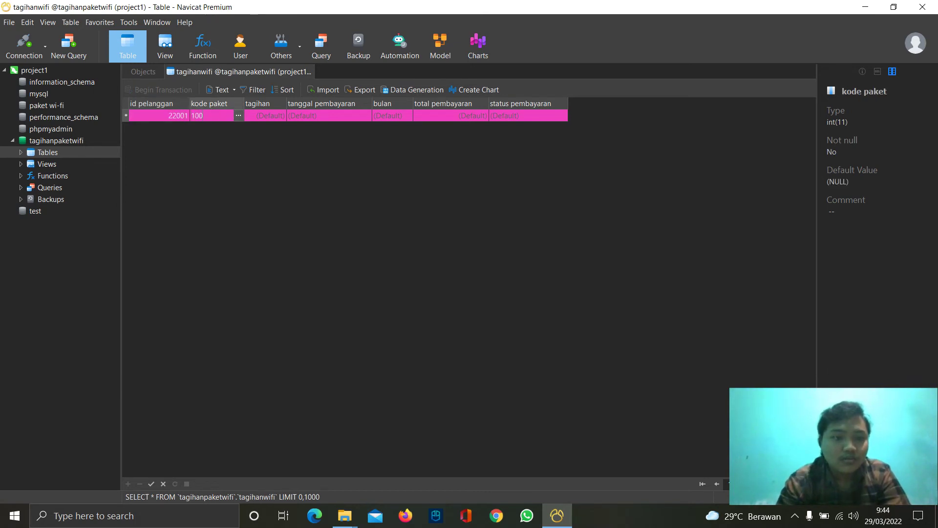
{"action": "type", "text": "1001"}
{"action": "left_click", "coordinate": [256, 113]}
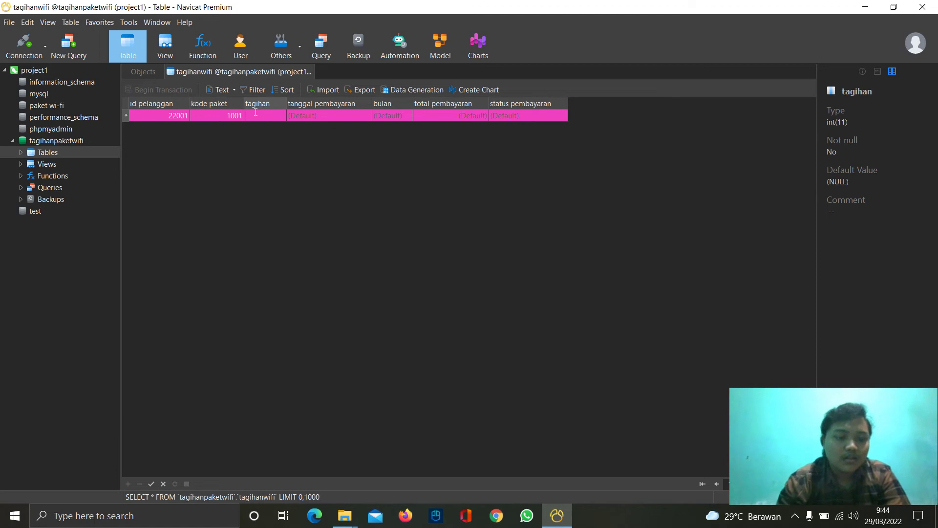
{"action": "type", "text": "150000"}
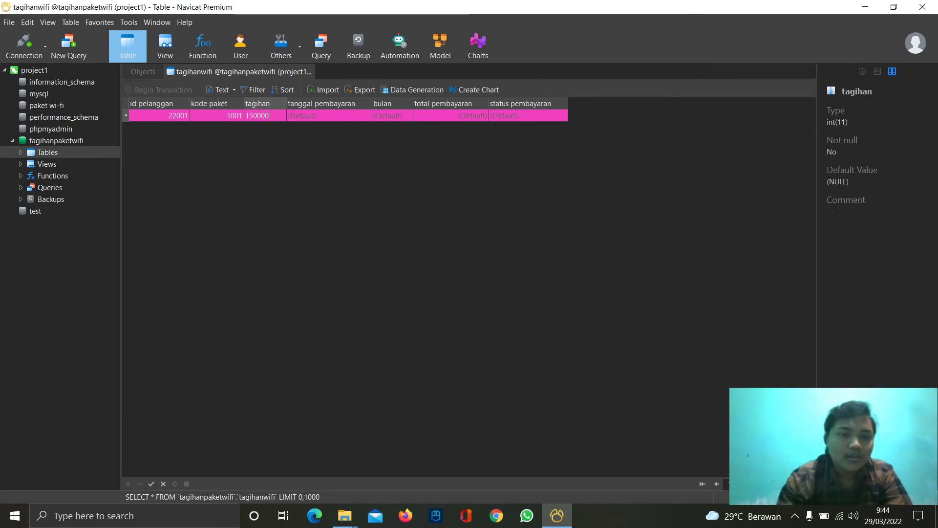
- Set payment date 2022-03-10, bulan maret, total 150000 and status Lunas, then save the row
{"action": "left_click", "coordinate": [355, 116]}
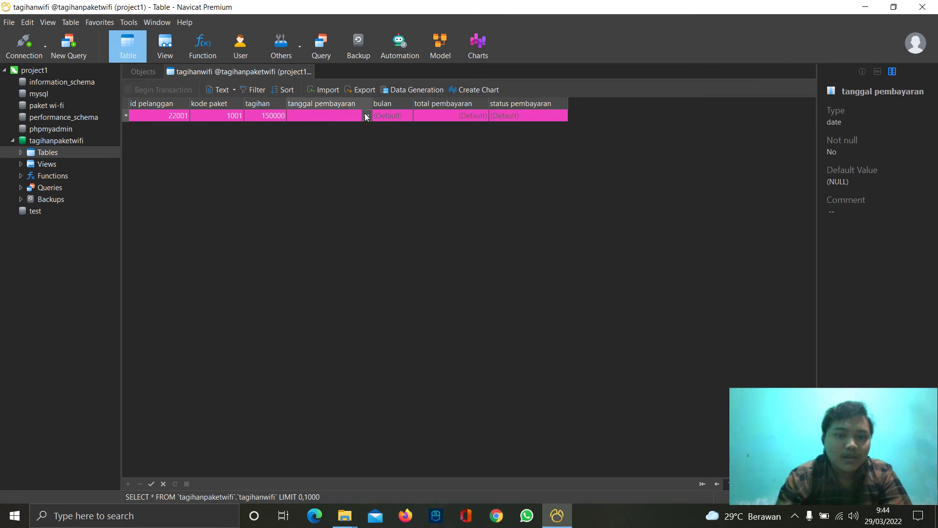
{"action": "left_click", "coordinate": [366, 116]}
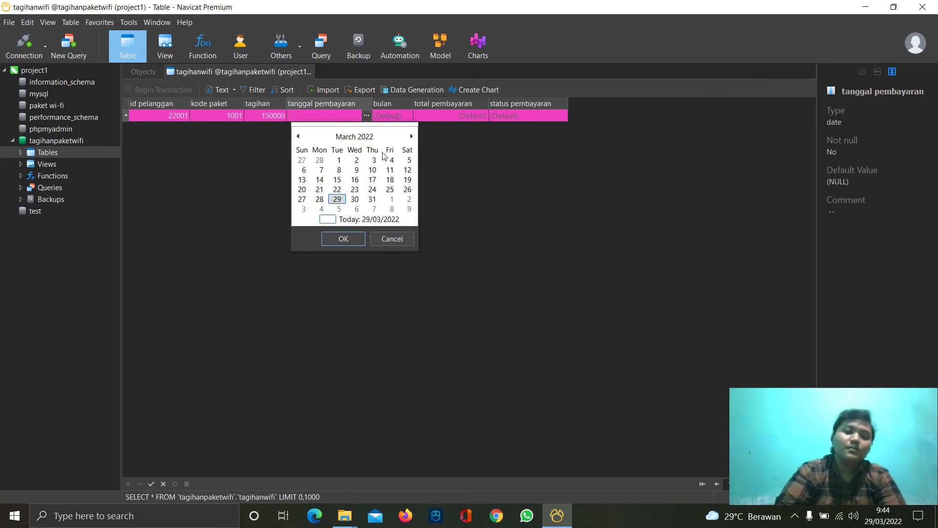
{"action": "left_click", "coordinate": [373, 171]}
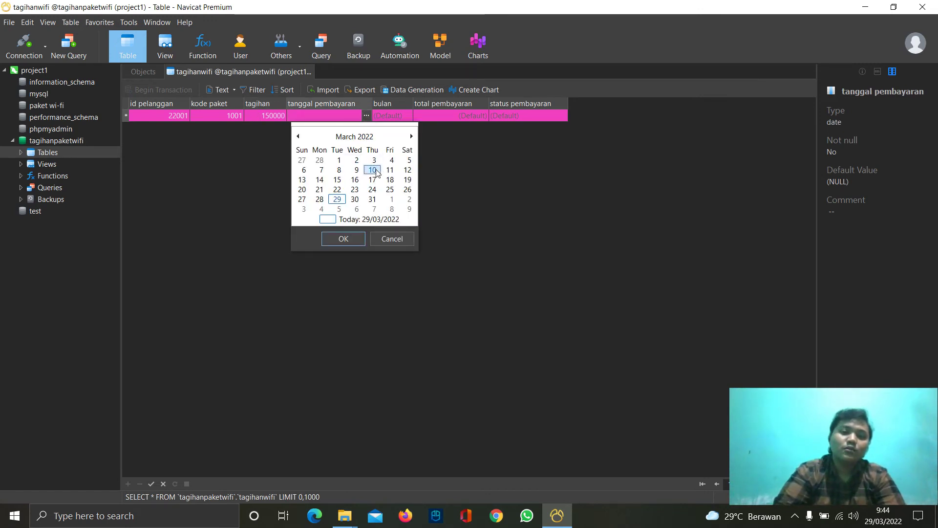
{"action": "left_click", "coordinate": [354, 239]}
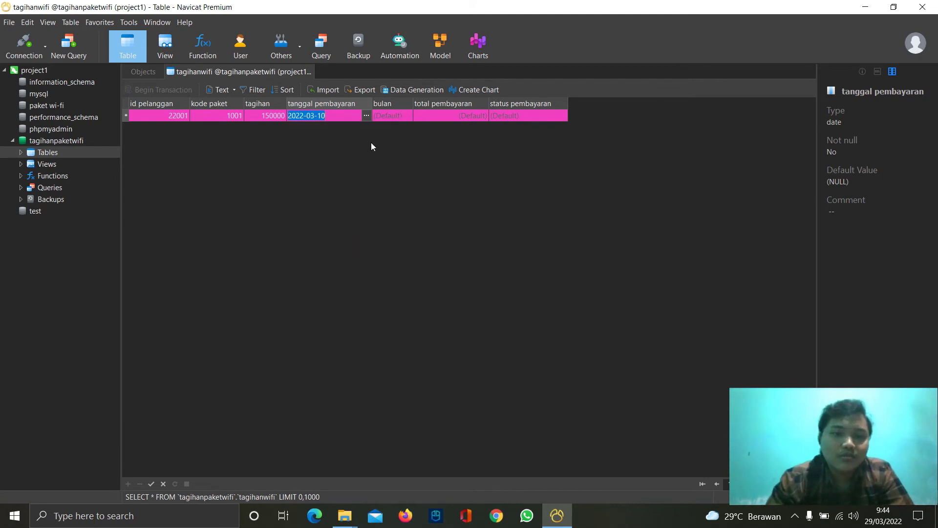
{"action": "left_click", "coordinate": [388, 116]}
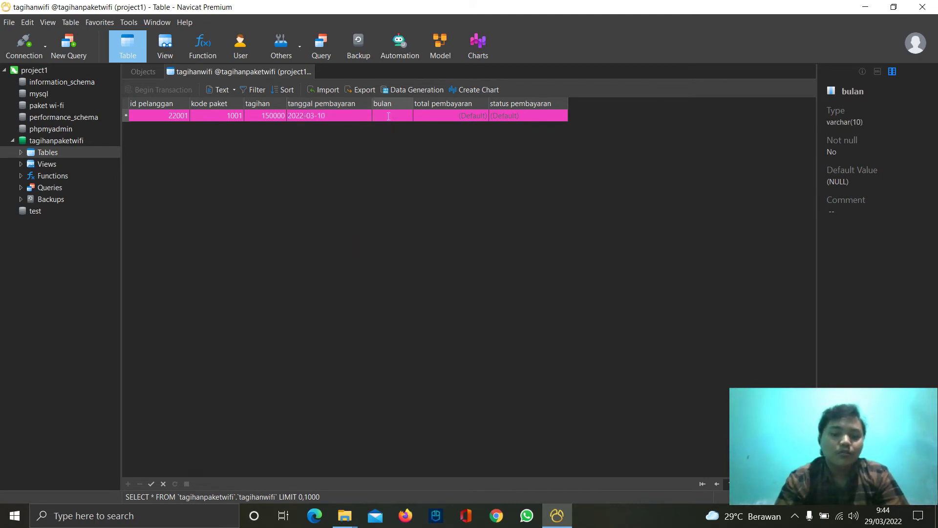
{"action": "type", "text": "maret"}
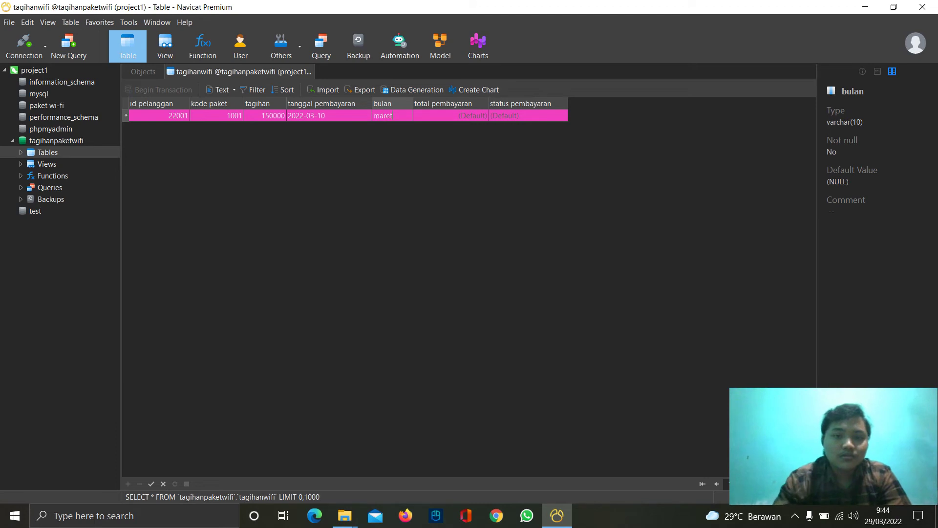
{"action": "left_click", "coordinate": [436, 113]}
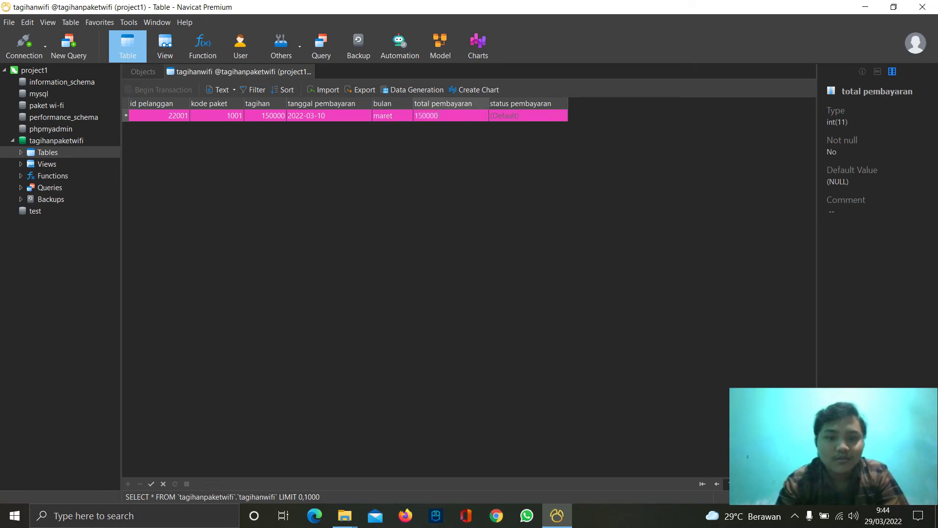
{"action": "left_click", "coordinate": [514, 116]}
{"action": "type", "text": "Lunas"}
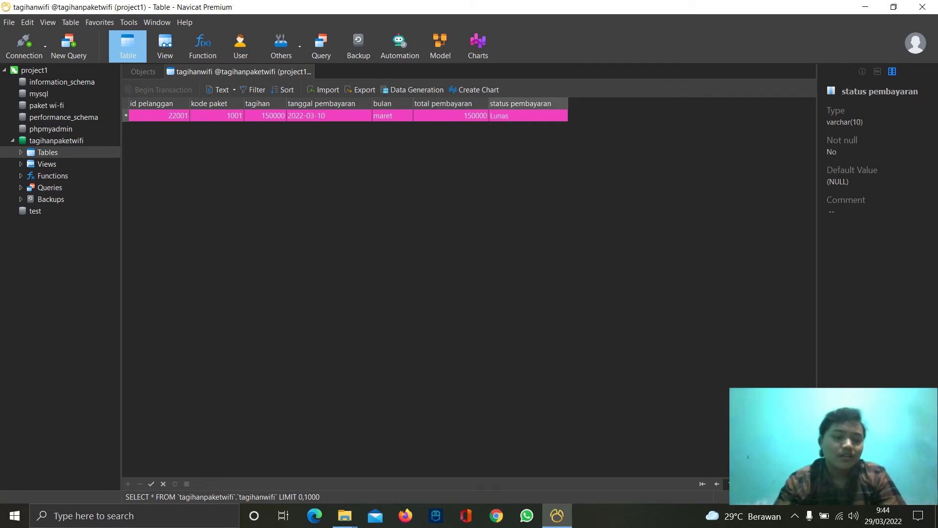
{"action": "key", "text": "Tab"}
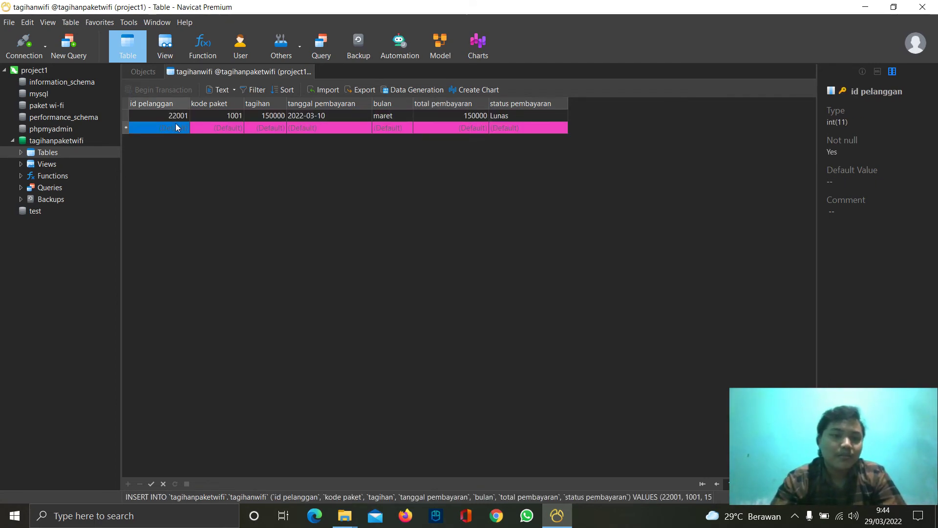
- Enter the second customer's bill with package 1003, tagihan 400000 and payment date 2022-02-21
{"action": "left_click", "coordinate": [175, 127]}
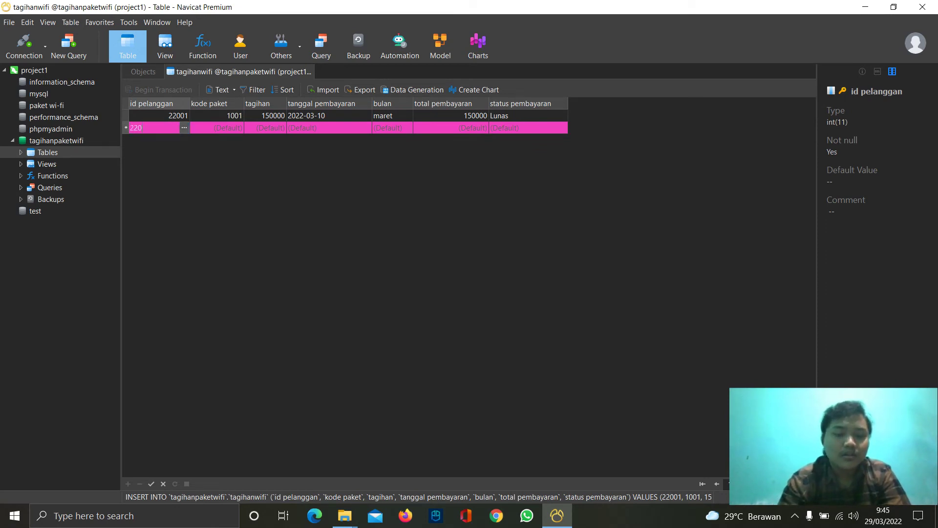
{"action": "left_click", "coordinate": [217, 130]}
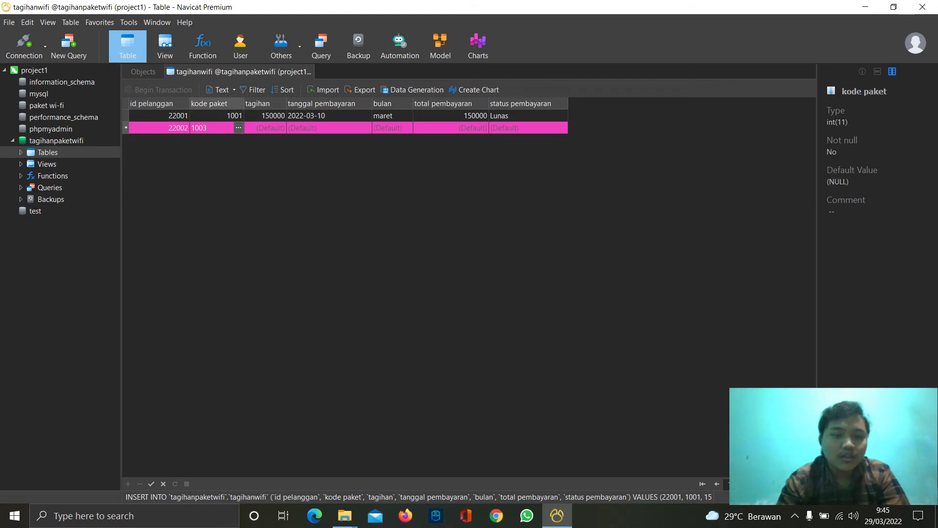
{"action": "type", "text": "1003"}
{"action": "left_click", "coordinate": [270, 127]}
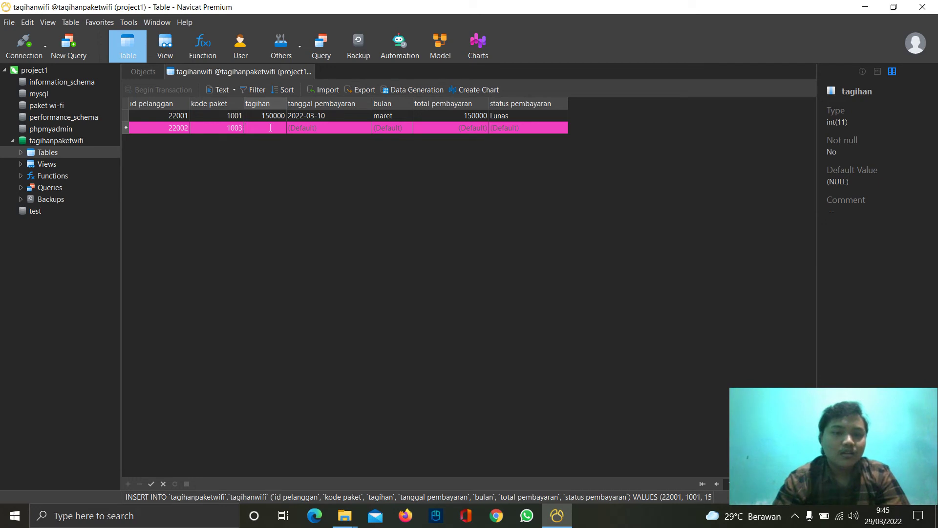
{"action": "key", "text": "BackSpace"}
{"action": "key", "text": "BackSpace"}
{"action": "key", "text": "BackSpace"}
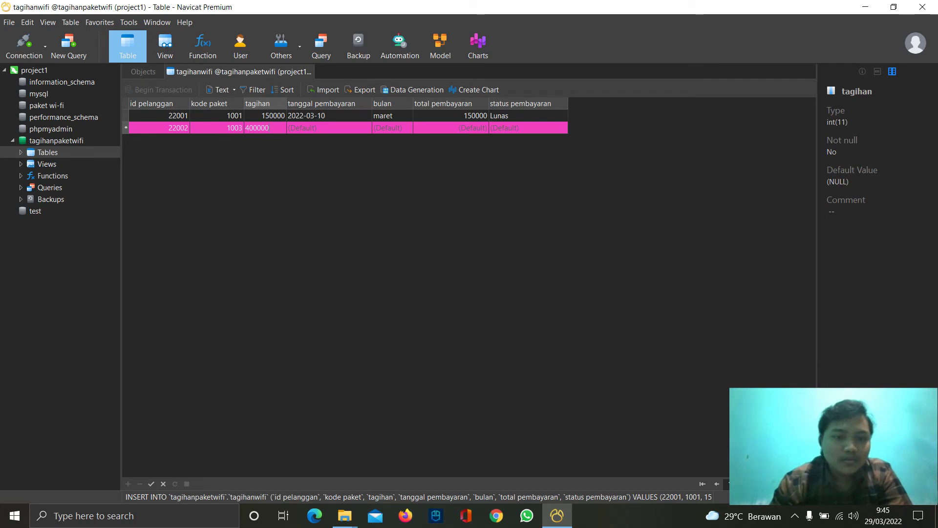
{"action": "left_click", "coordinate": [308, 127]}
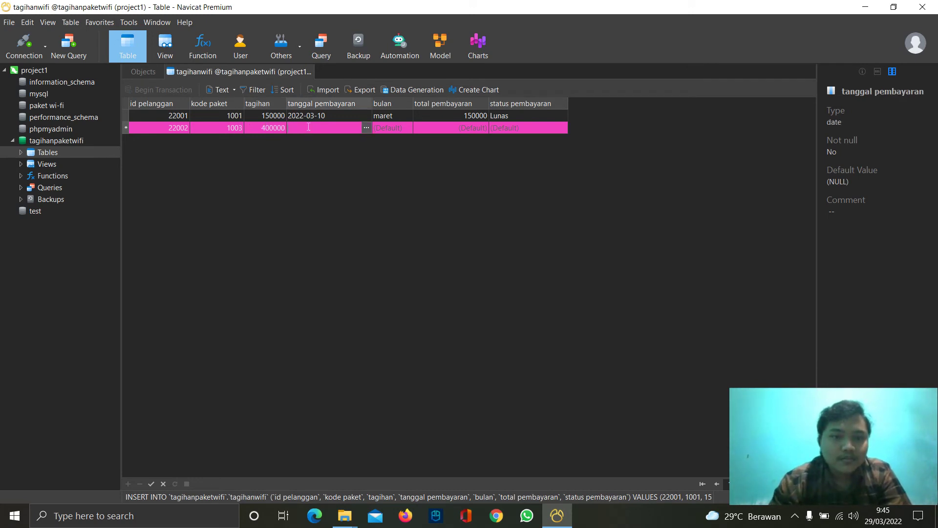
{"action": "left_click", "coordinate": [366, 129]}
{"action": "left_click", "coordinate": [320, 202]}
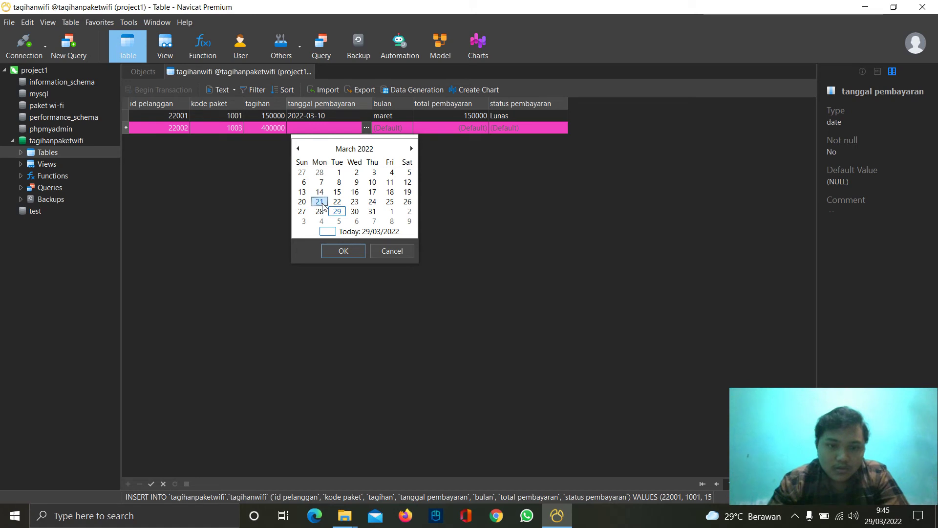
{"action": "left_click", "coordinate": [298, 148]}
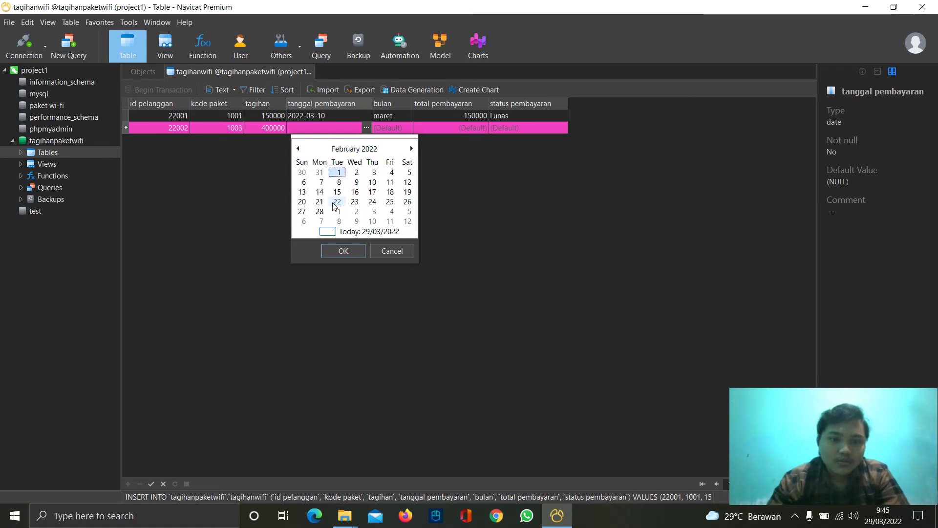
{"action": "left_click", "coordinate": [336, 250]}
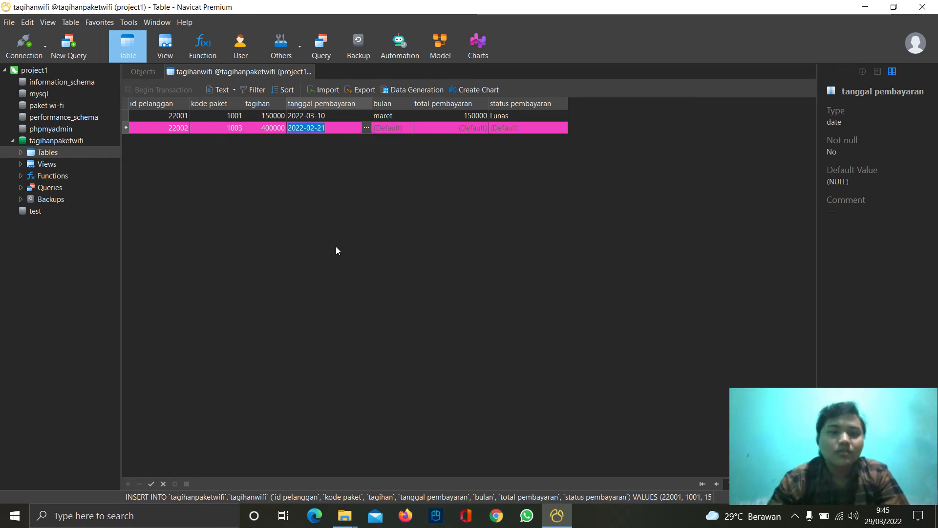
- Set the month to Februari, save the row, and capitalise the first bill's month to Maret
{"action": "left_click", "coordinate": [391, 123]}
{"action": "type", "text": "Februari"}
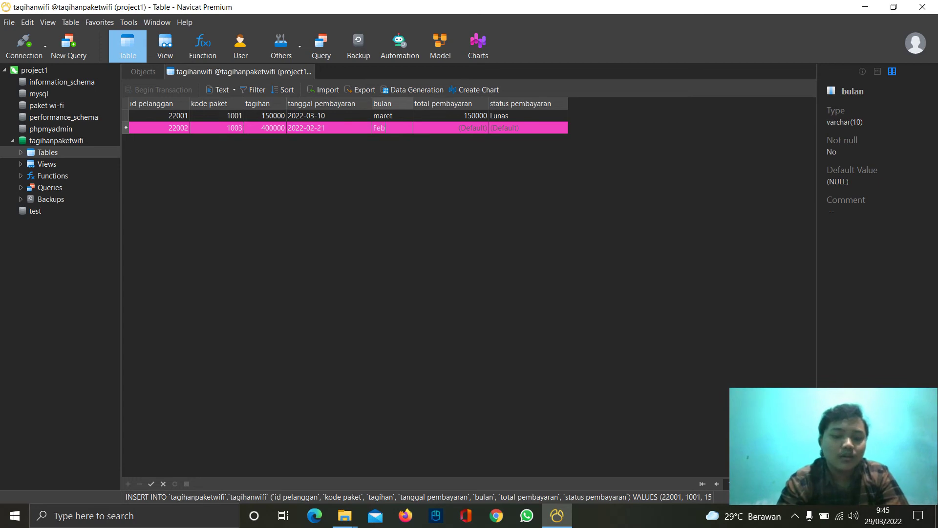
{"action": "left_click", "coordinate": [379, 115]}
{"action": "left_click", "coordinate": [381, 116]}
{"action": "key", "text": "BackSpace"}
{"action": "type", "text": "M"}
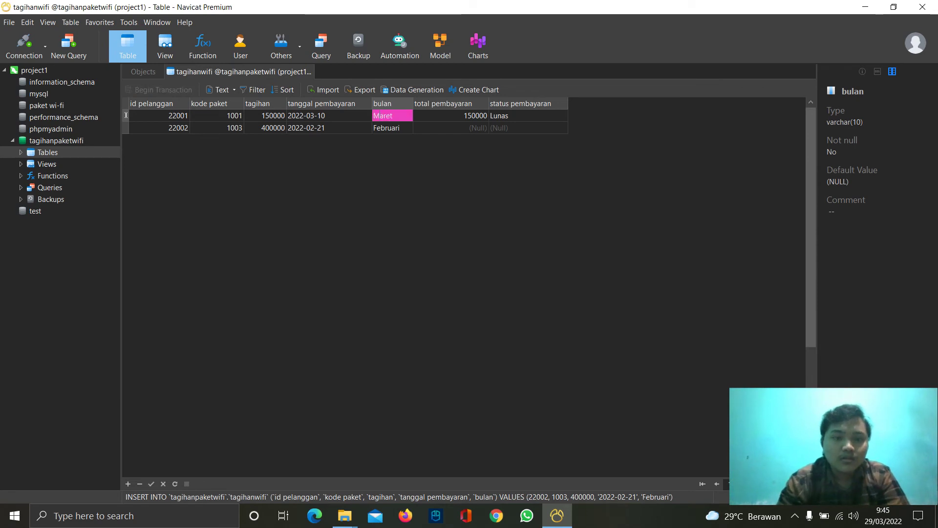
{"action": "left_click", "coordinate": [466, 129]}
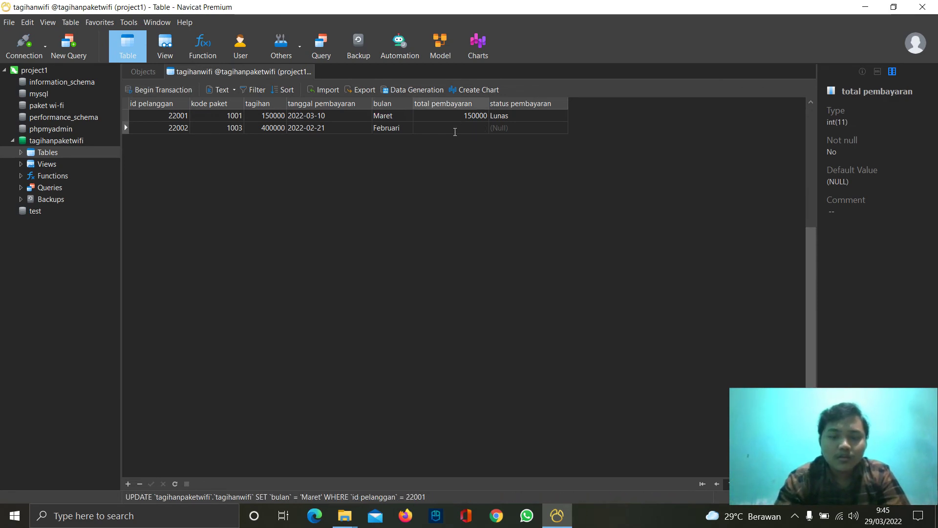
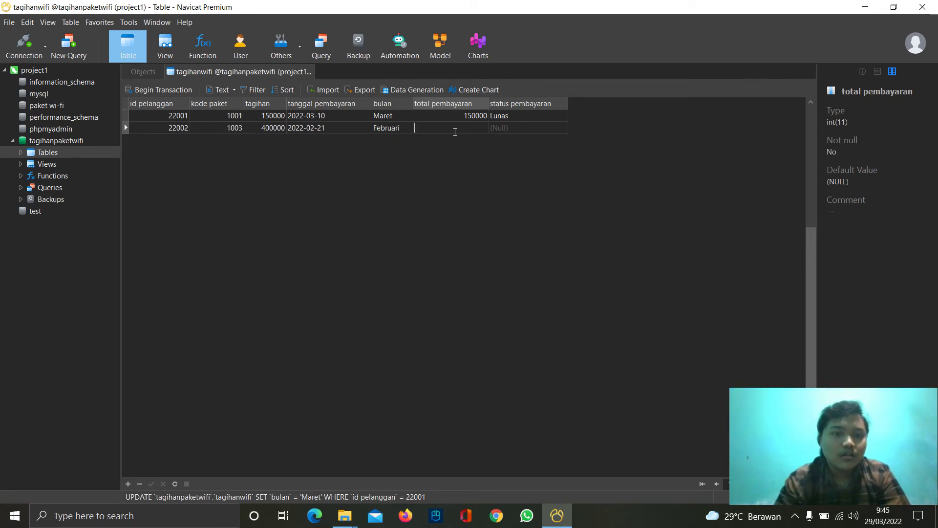
- Give customer 22002's bill a total pembayaran of 400000 and status Lunas, and save the row
{"action": "type", "text": "400000"}
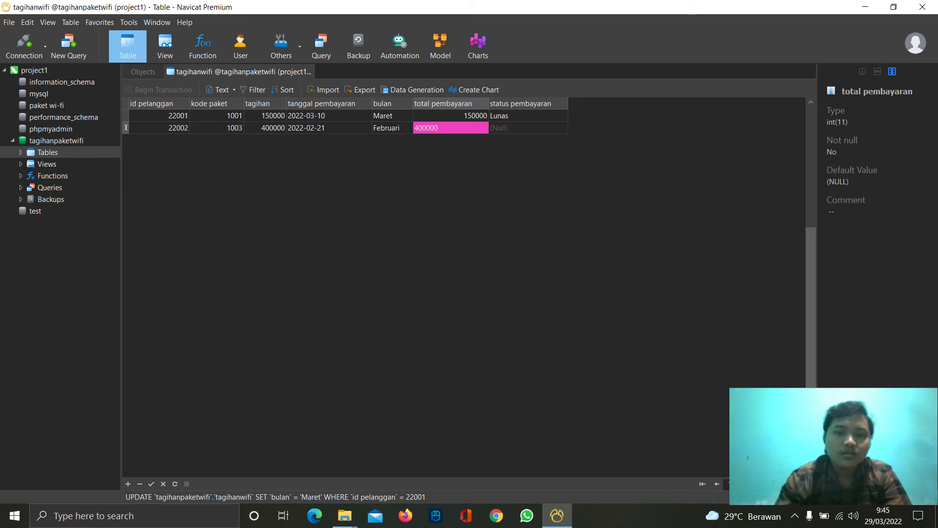
{"action": "left_click", "coordinate": [508, 125]}
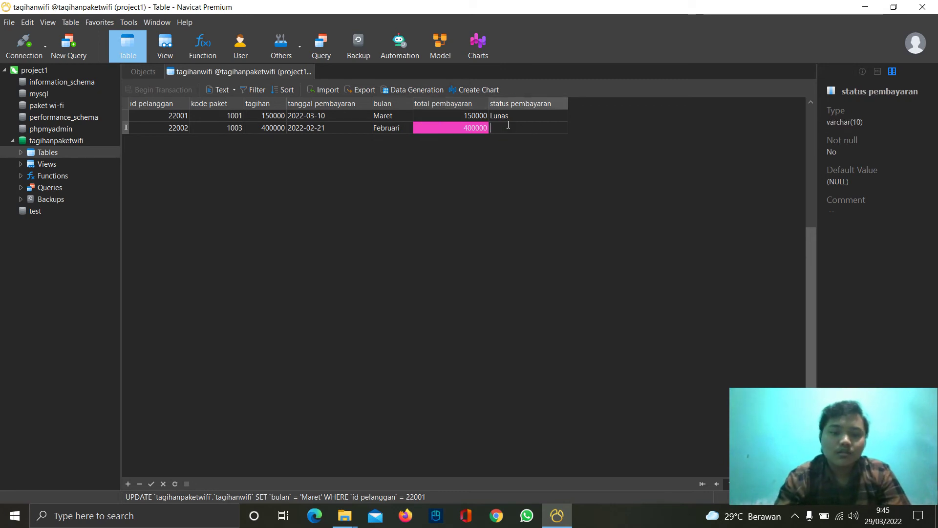
{"action": "type", "text": "Lunas"}
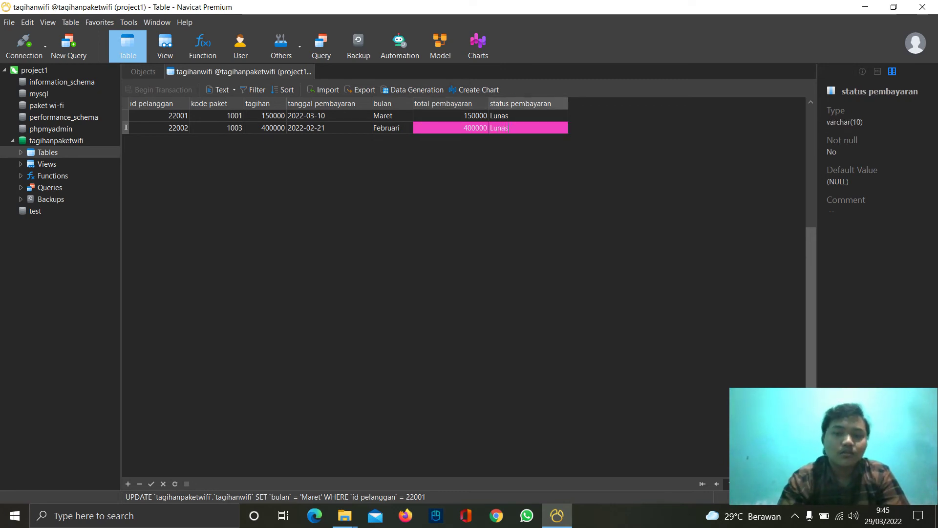
{"action": "key", "text": "Tab"}
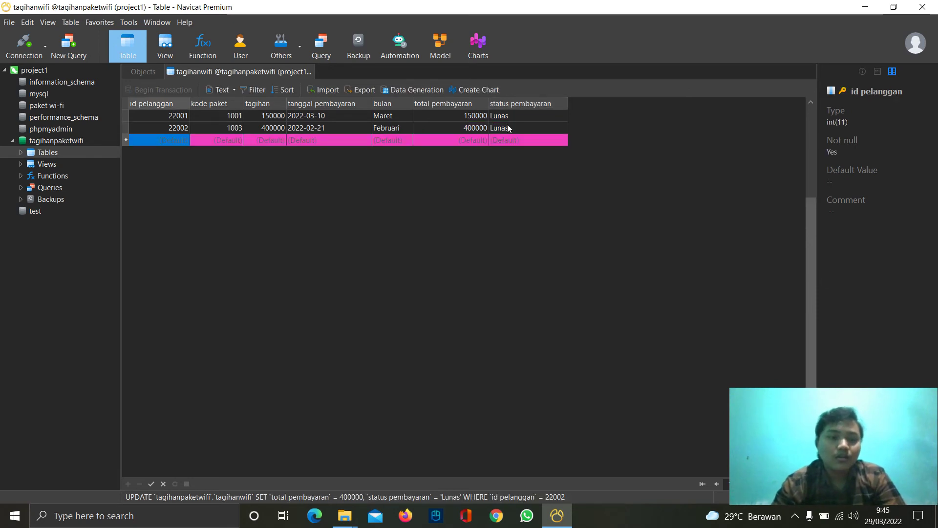
- Start a new row for customer 22003 with kode paket 1002 and tagihan 300000
{"action": "left_click", "coordinate": [167, 138]}
{"action": "type", "text": "22003"}
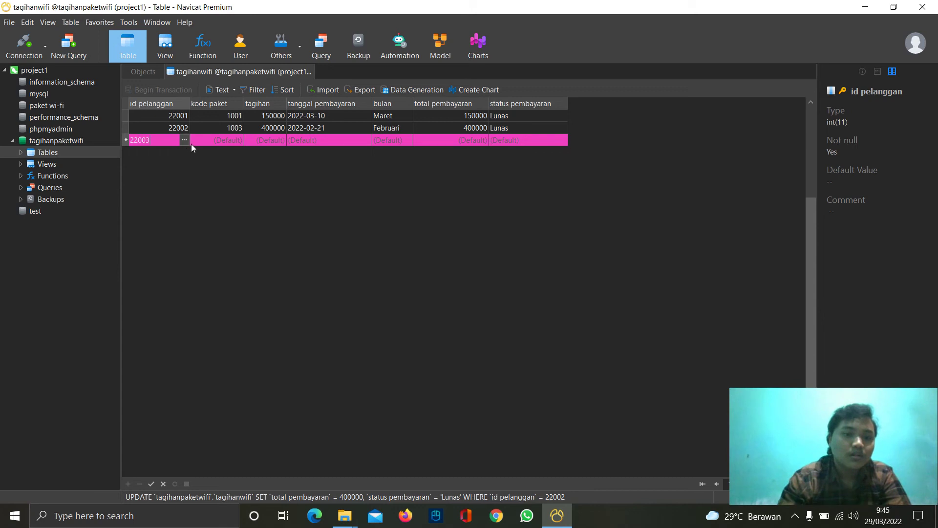
{"action": "left_click", "coordinate": [209, 140]}
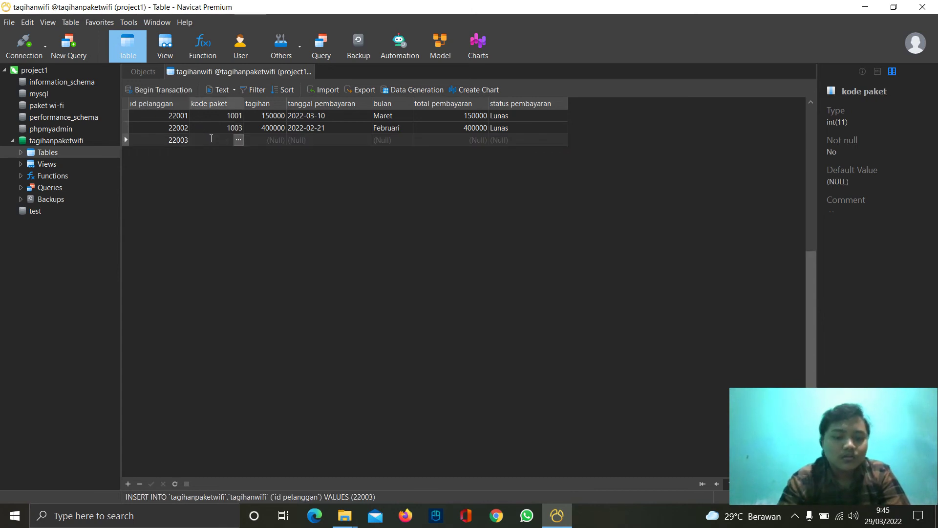
{"action": "type", "text": "1002"}
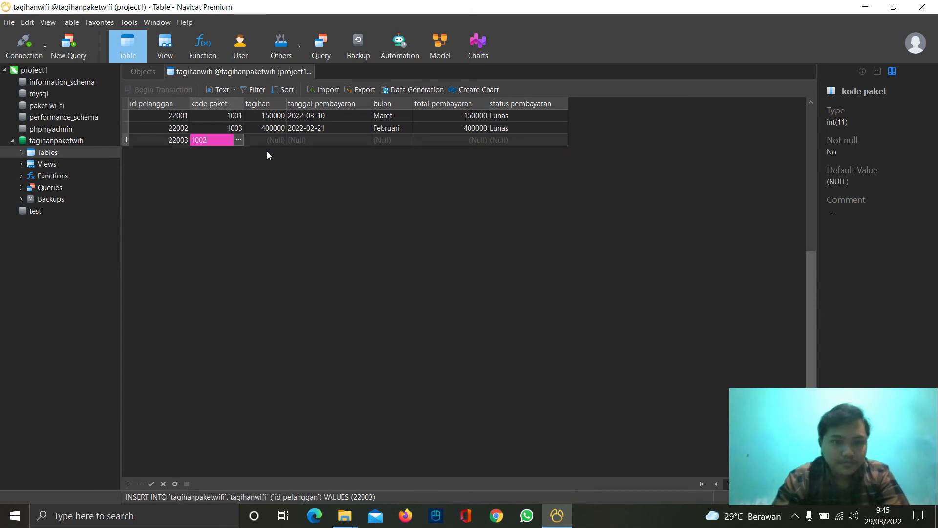
{"action": "left_click", "coordinate": [274, 142]}
{"action": "type", "text": "300000"}
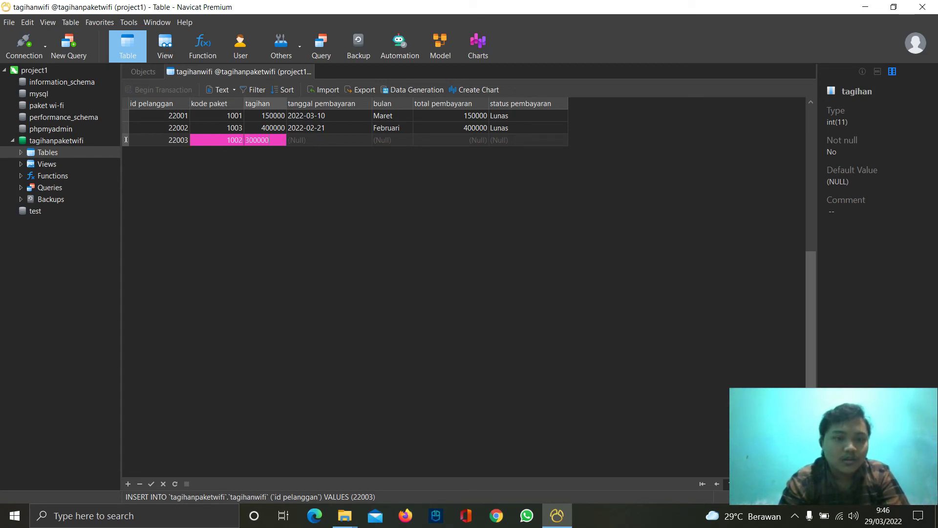
- Set the payment date to 2022-03-15 and the month to Maret
{"action": "left_click", "coordinate": [320, 141]}
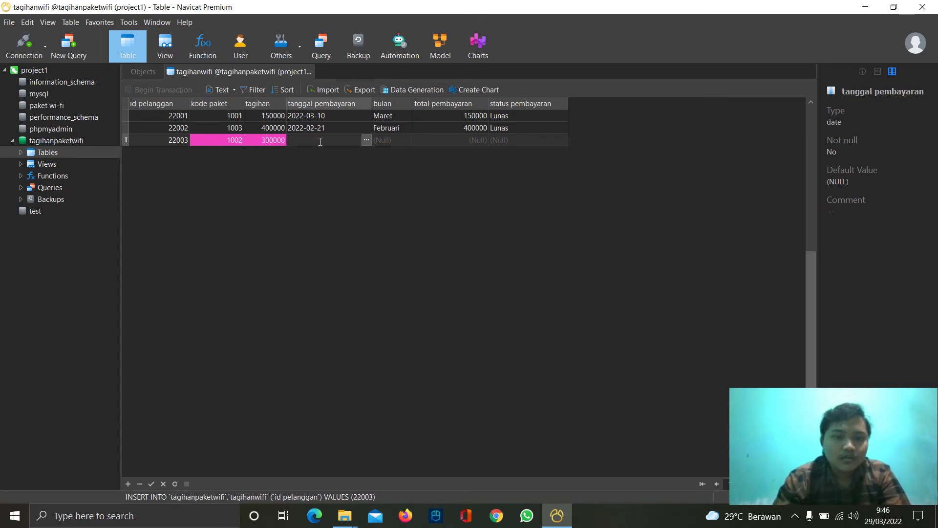
{"action": "left_click", "coordinate": [366, 141]}
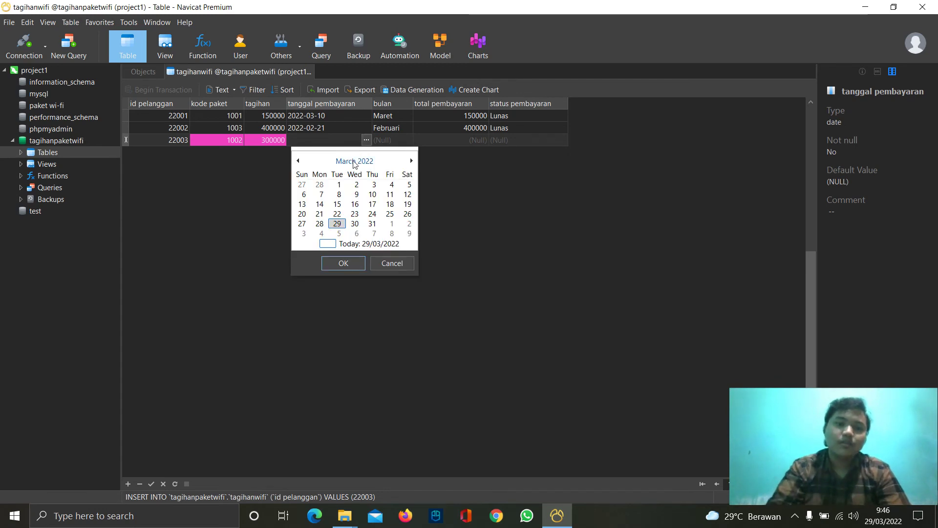
{"action": "left_click", "coordinate": [337, 206]}
{"action": "left_click", "coordinate": [344, 259]}
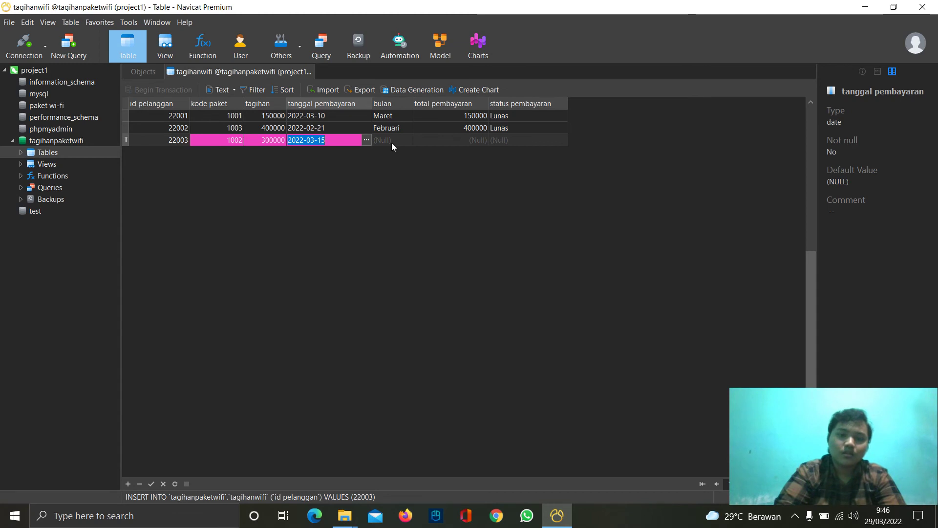
{"action": "left_click", "coordinate": [391, 142]}
{"action": "type", "text": "MAret"}
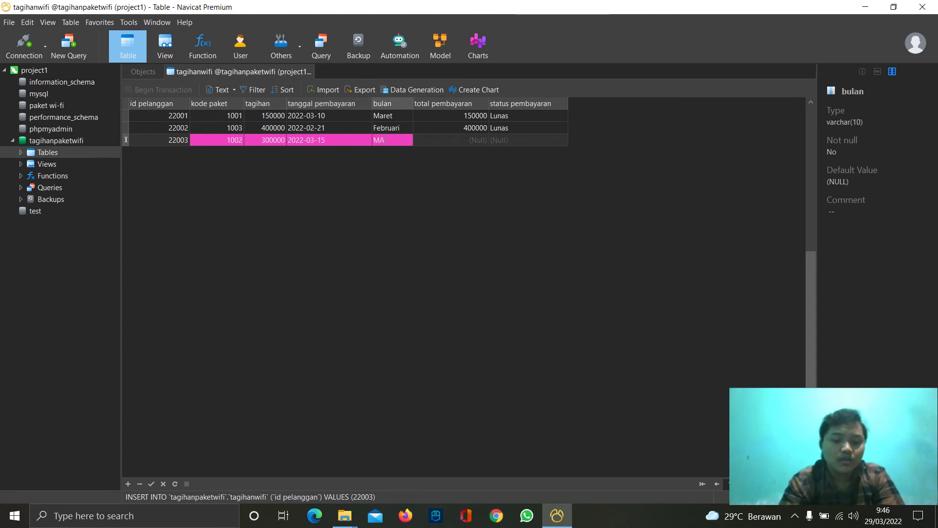
{"action": "key", "text": "BackSpace"}
{"action": "key", "text": "BackSpace"}
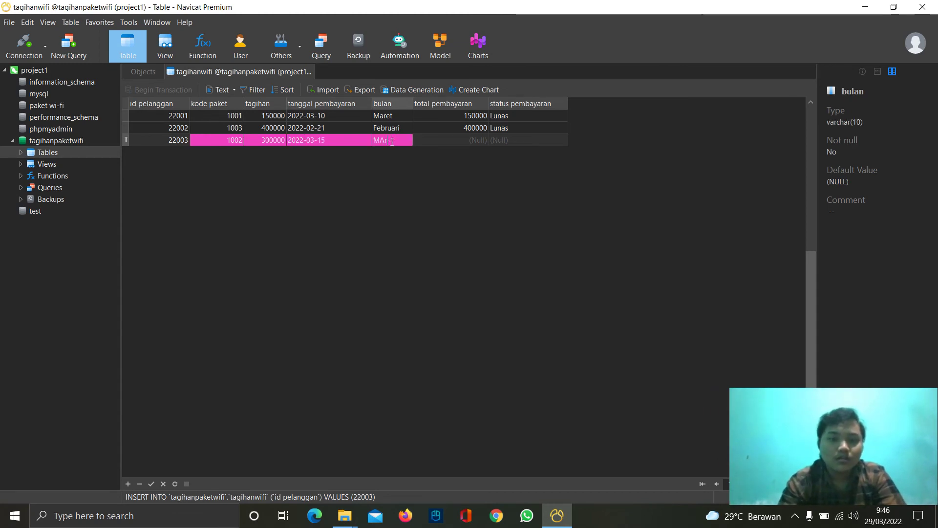
{"action": "type", "text": "ret"}
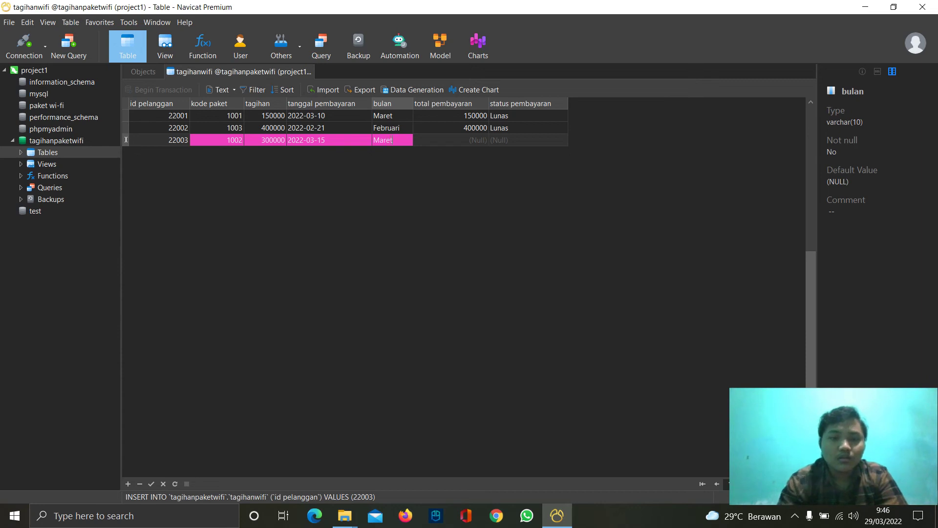
- Set total pembayaran 300000 and status Lunas, then save row 22003
{"action": "left_click", "coordinate": [459, 142]}
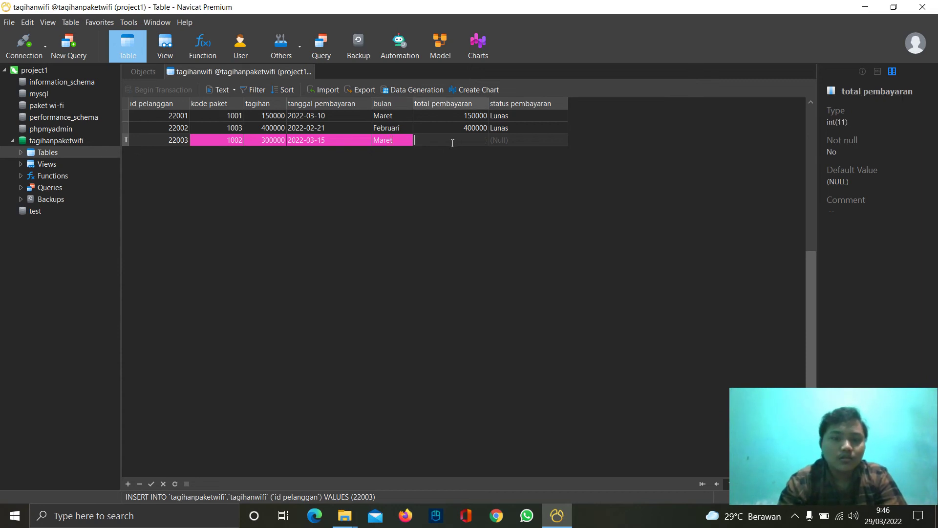
{"action": "type", "text": "300000"}
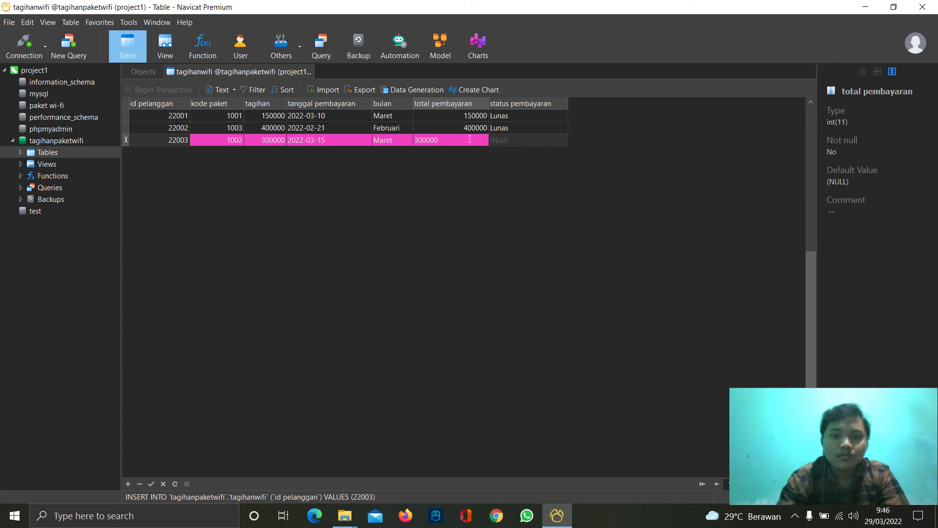
{"action": "left_click", "coordinate": [508, 141]}
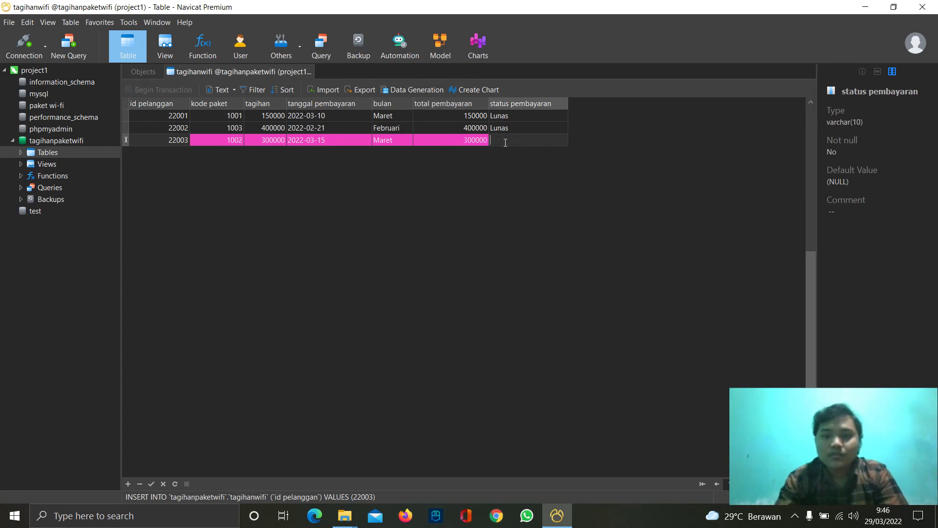
{"action": "type", "text": "Lunas"}
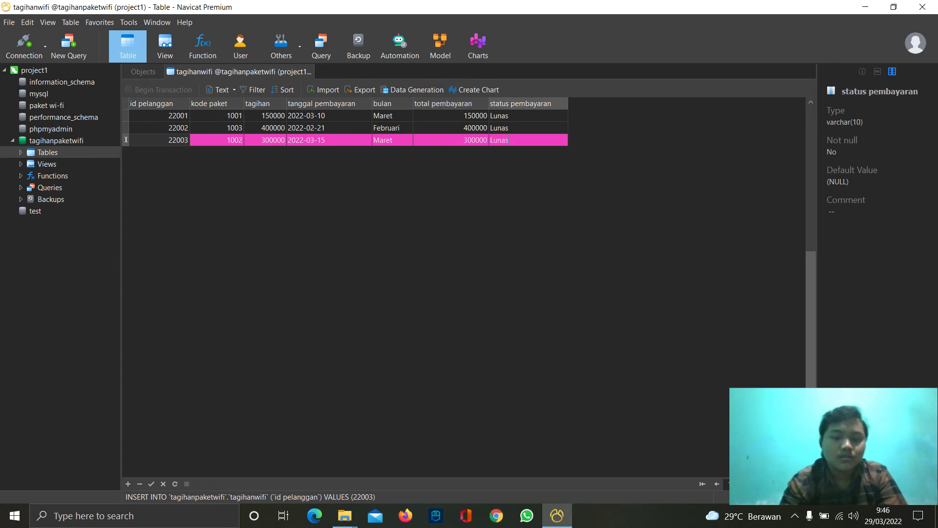
{"action": "key", "text": "Tab"}
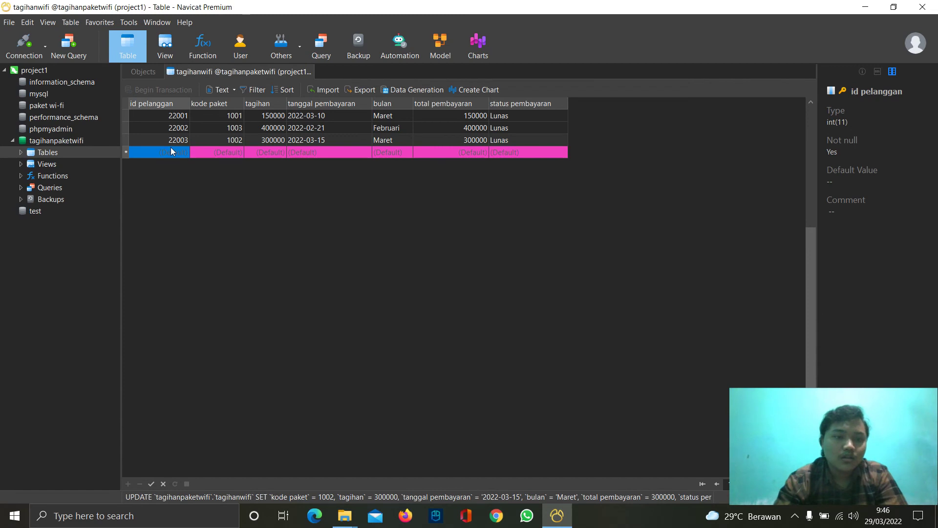
- Start row 22004 with kode paket 1004 and tagihan 600000
{"action": "type", "text": "22004"}
{"action": "left_click", "coordinate": [209, 152]}
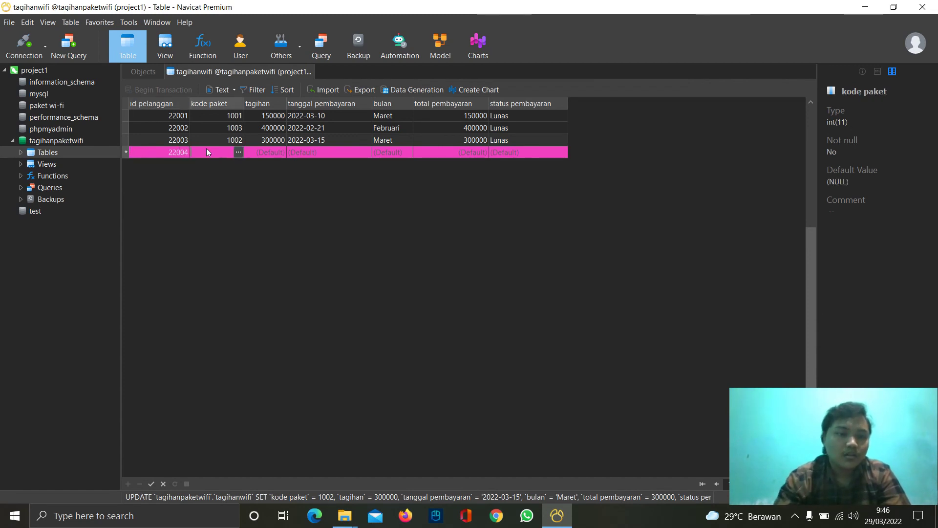
{"action": "type", "text": "100"}
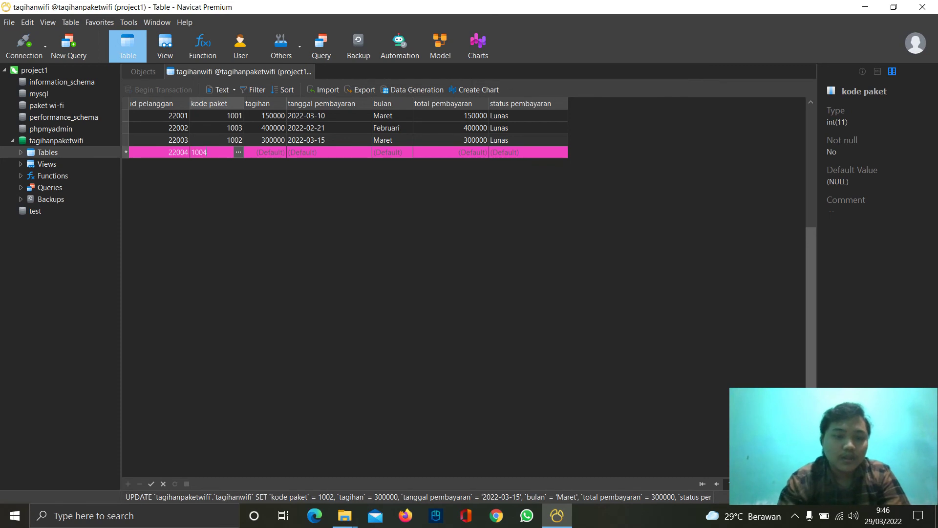
{"action": "type", "text": "4"}
{"action": "left_click", "coordinate": [255, 152]}
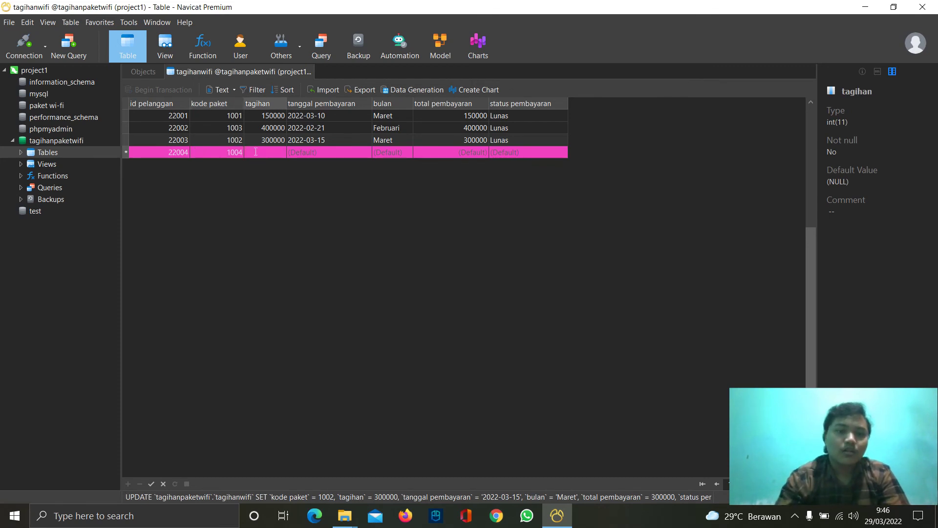
{"action": "type", "text": "600000"}
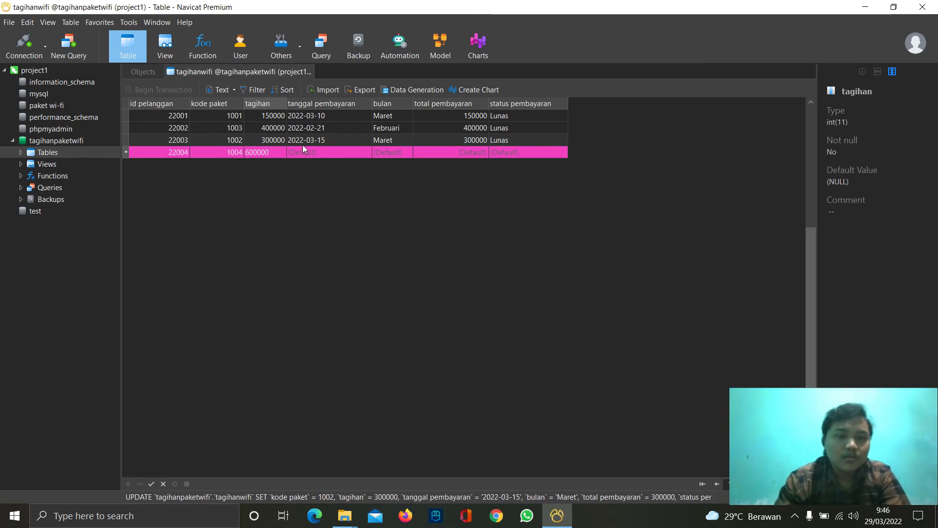
- Set the payment date of row 22004 to 25 February 2022
{"action": "left_click", "coordinate": [315, 153]}
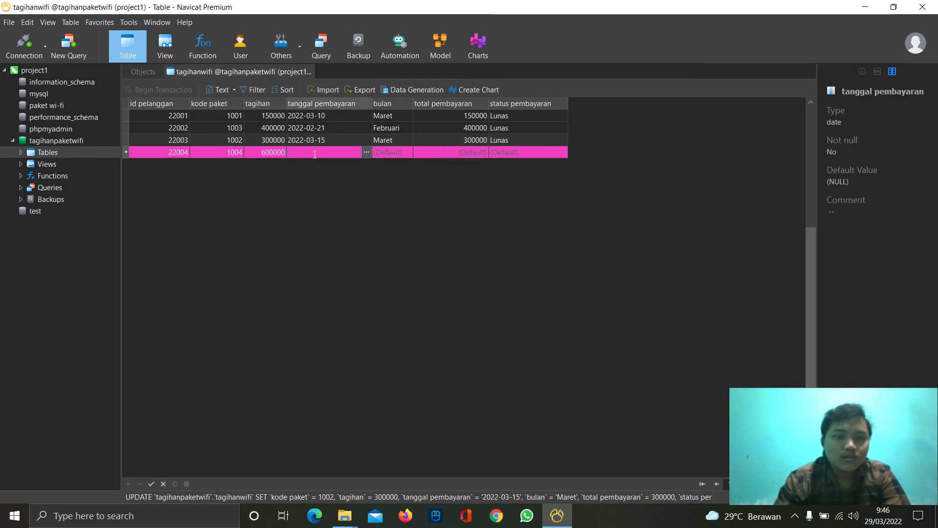
{"action": "left_click", "coordinate": [366, 152]}
{"action": "left_click", "coordinate": [297, 173]}
{"action": "left_click", "coordinate": [297, 173]}
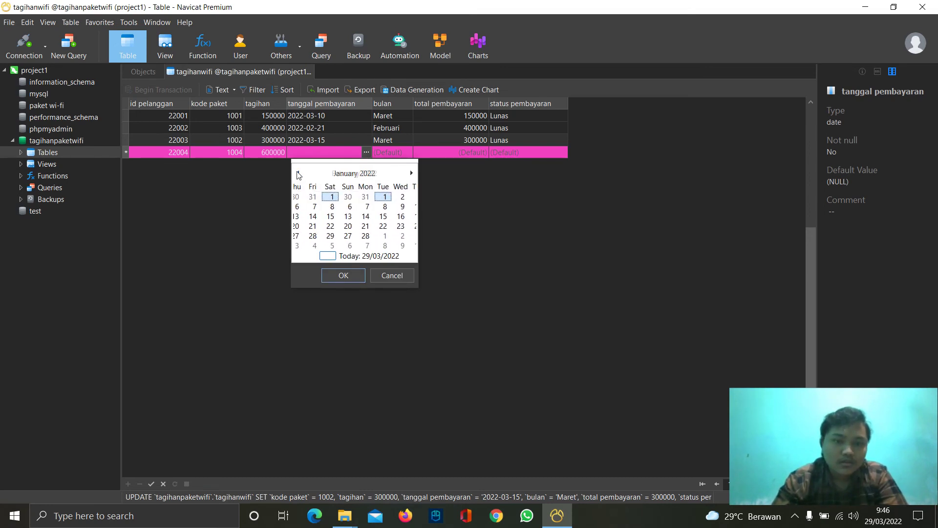
{"action": "left_click", "coordinate": [411, 173]}
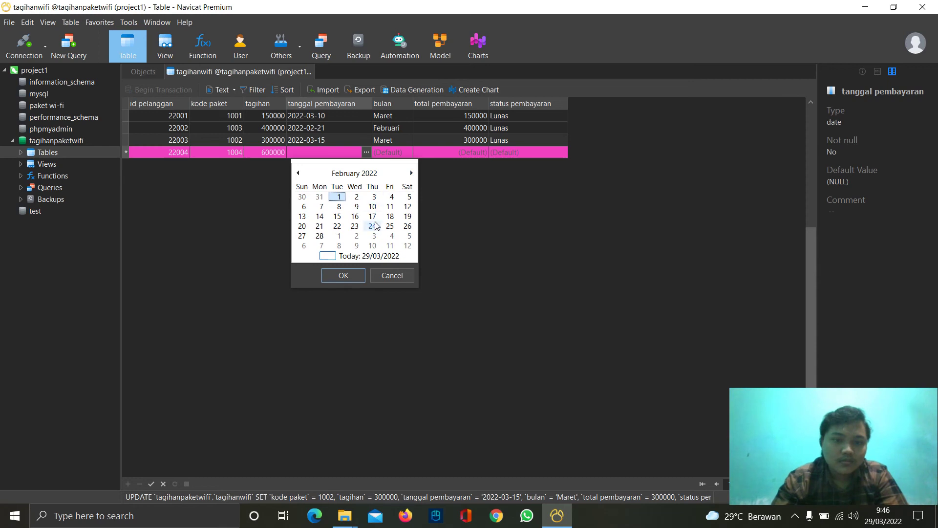
{"action": "left_click", "coordinate": [390, 226]}
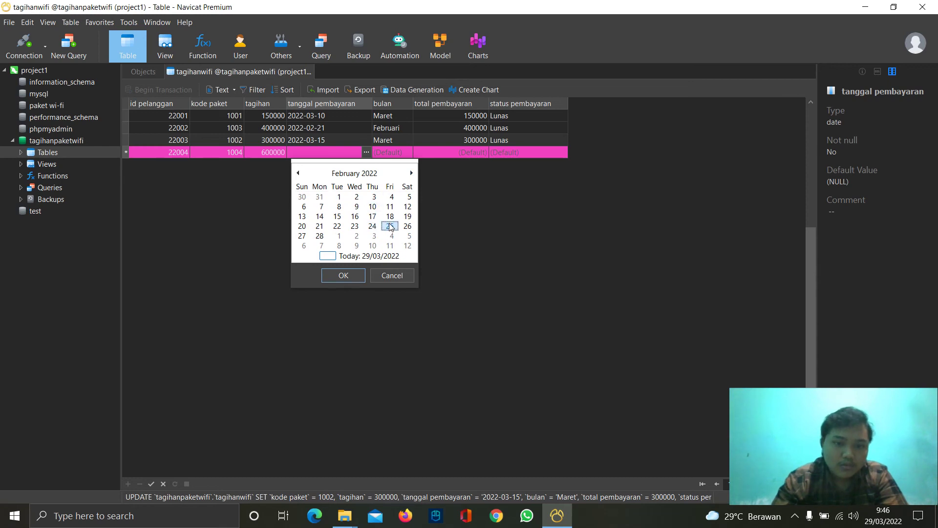
{"action": "left_click", "coordinate": [344, 276]}
{"action": "left_click", "coordinate": [398, 151]}
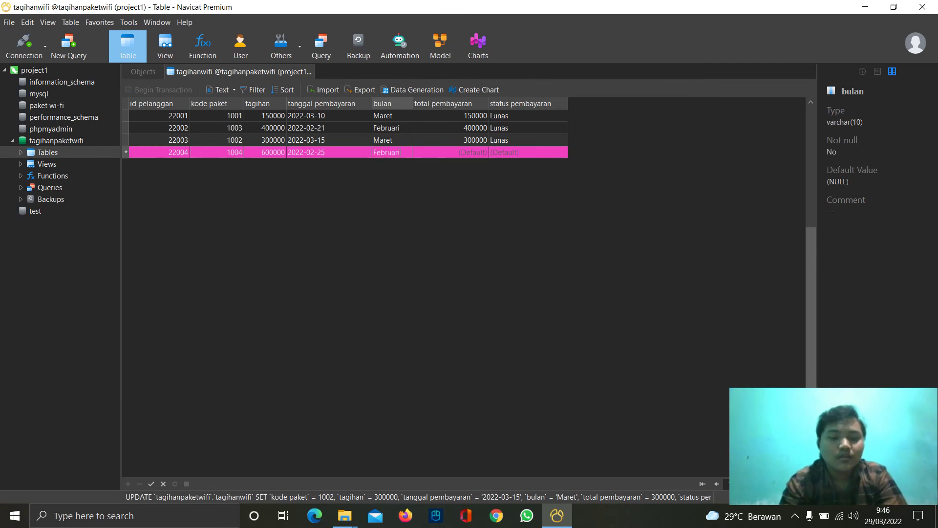
- Set total pembayaran 600000 and status Lunas, then close the tagihanwifi table
{"action": "left_click", "coordinate": [426, 153]}
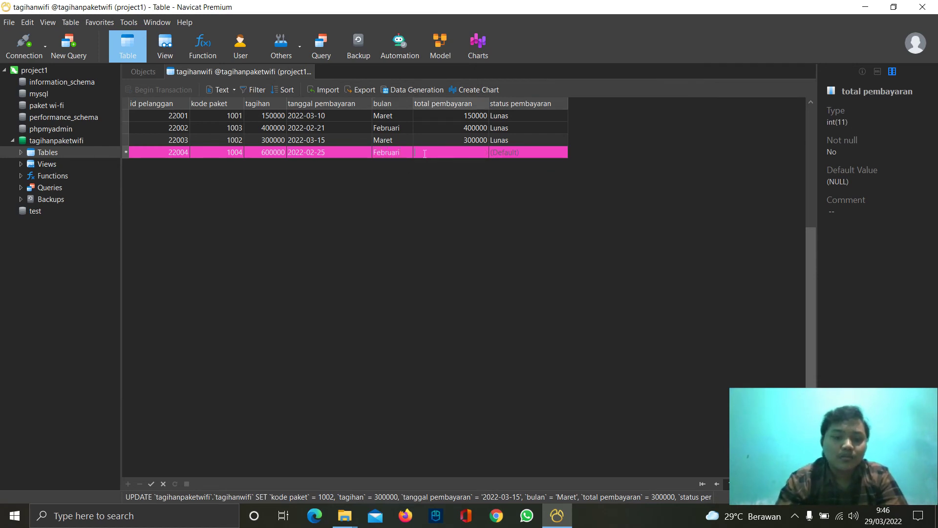
{"action": "type", "text": "600000"}
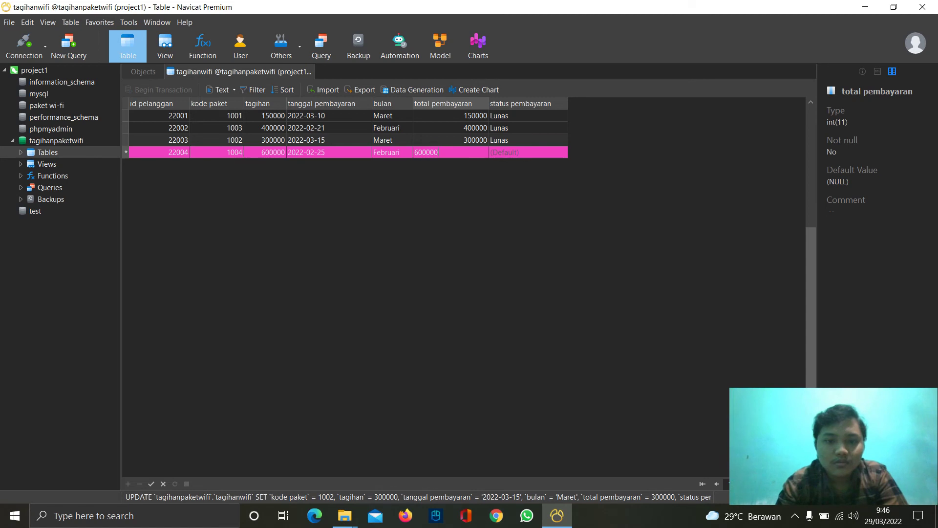
{"action": "left_click", "coordinate": [491, 152]}
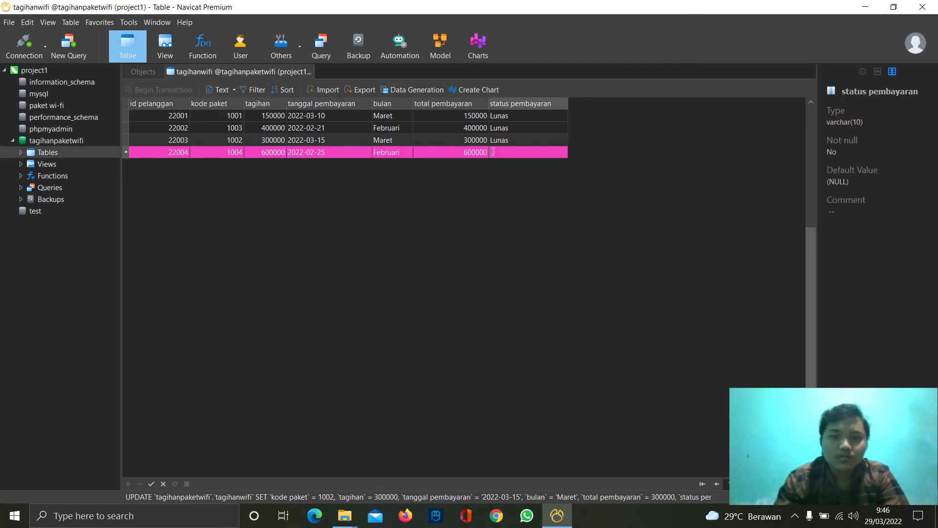
{"action": "type", "text": "Lunas"}
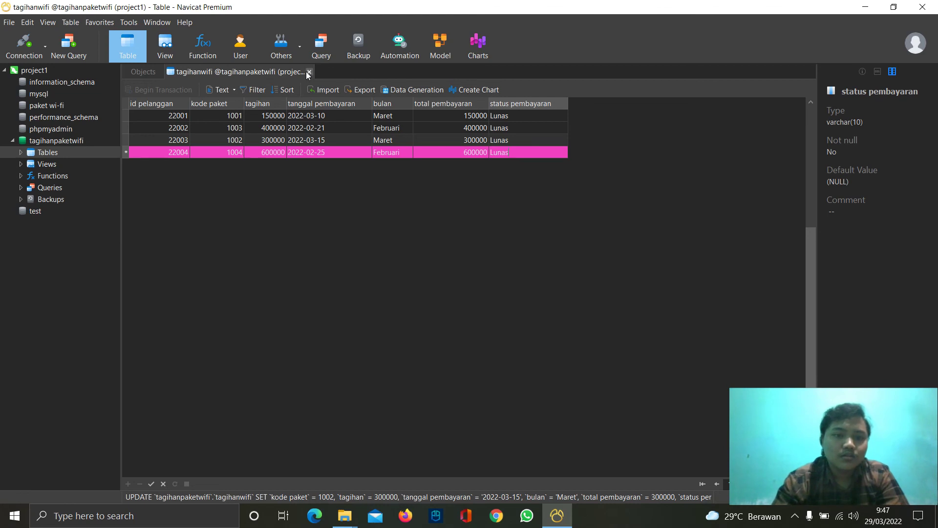
{"action": "left_click", "coordinate": [309, 73]}
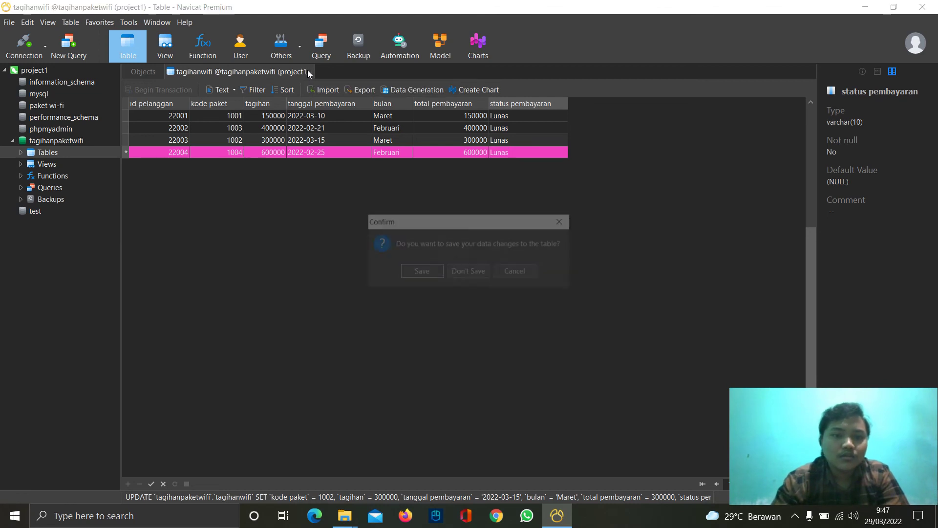
- Save the new row 22004 and select the tagihanpaketwifi database in the tree
{"action": "left_click", "coordinate": [421, 272]}
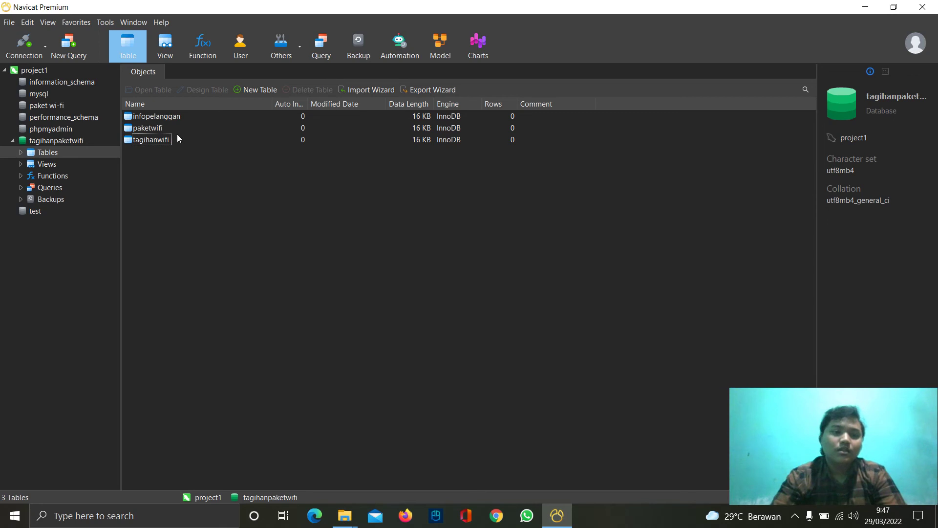
{"action": "left_click", "coordinate": [78, 141]}
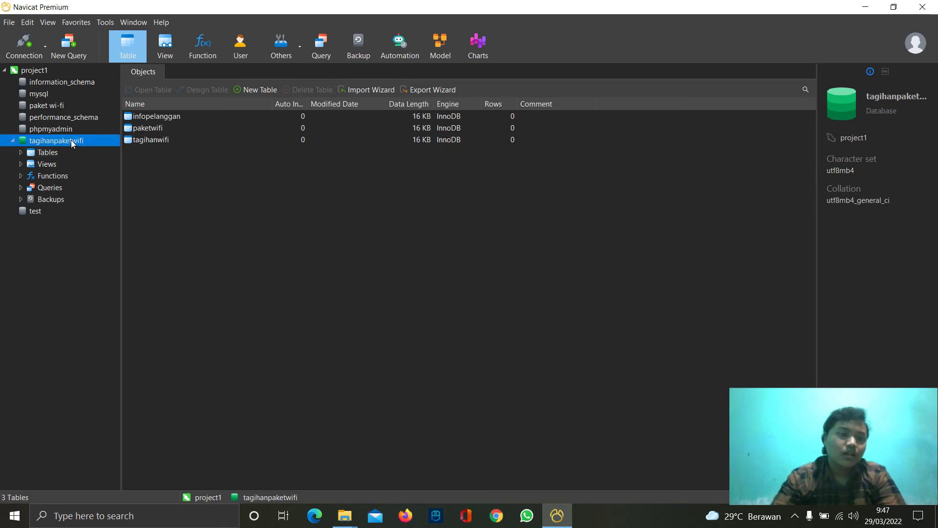
{"action": "right_click", "coordinate": [71, 140]}
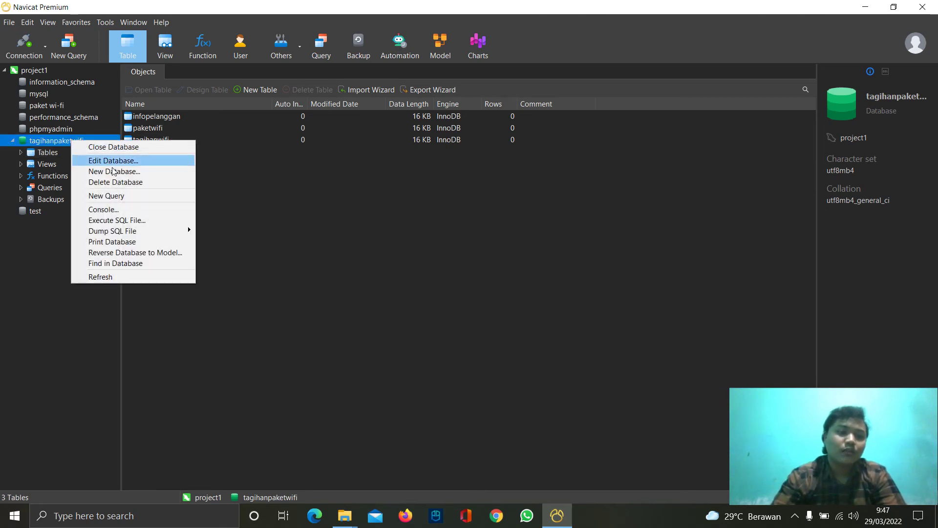
{"action": "left_click", "coordinate": [146, 254]}
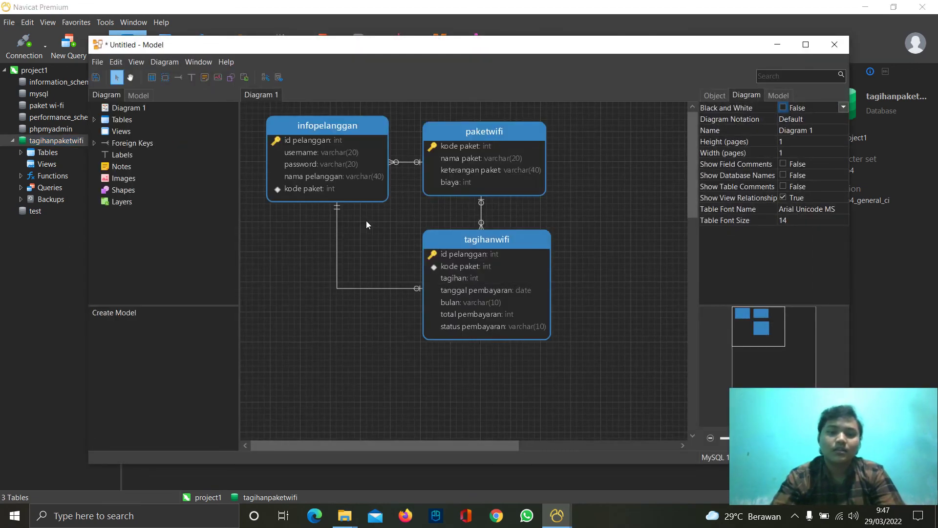
{"action": "mouse_move", "coordinate": [479, 253]}
{"action": "left_mouse_down"}
{"action": "mouse_move", "coordinate": [482, 306]}
{"action": "mouse_move", "coordinate": [480, 266]}
{"action": "left_mouse_up"}
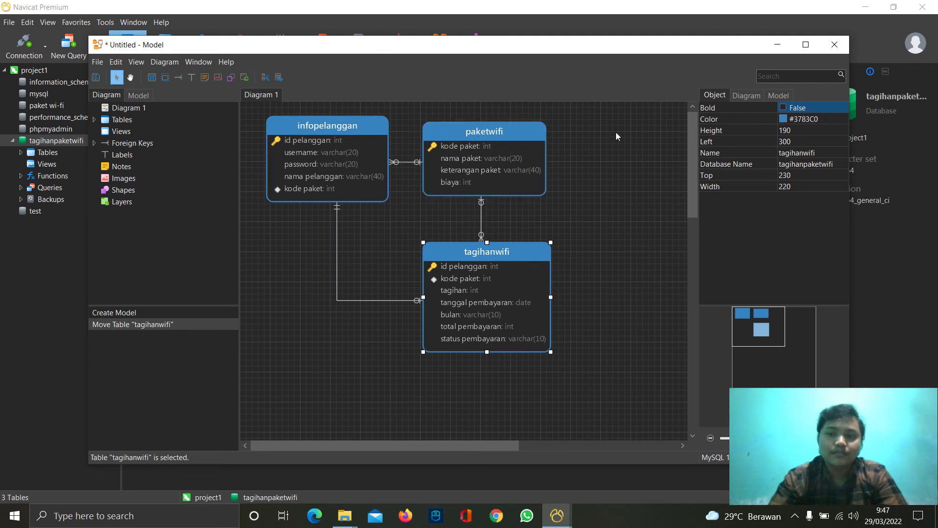
{"action": "left_click", "coordinate": [832, 46]}
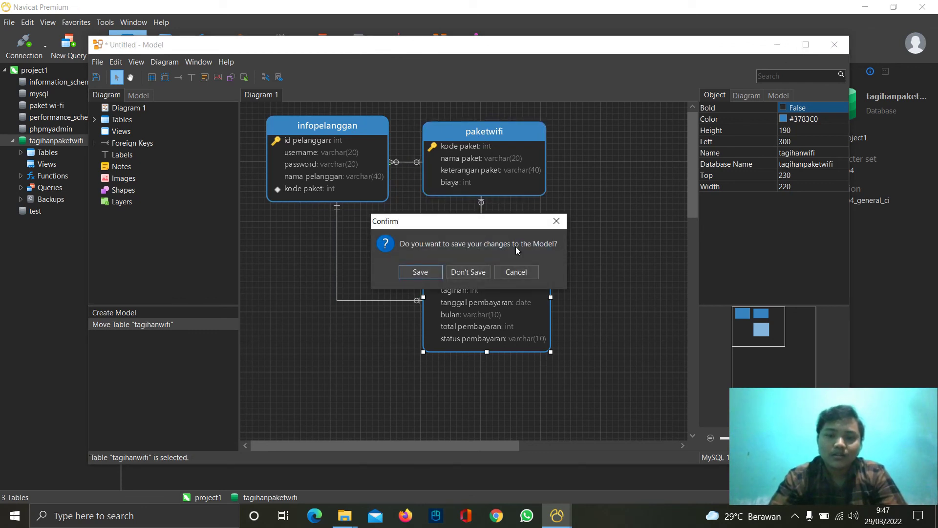
{"action": "left_click", "coordinate": [468, 272]}
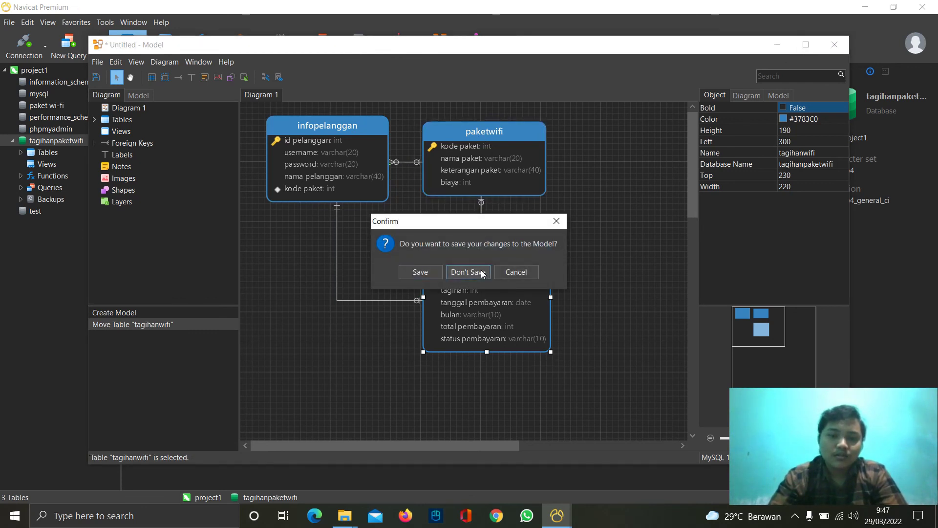
{"action": "right_click", "coordinate": [63, 141]}
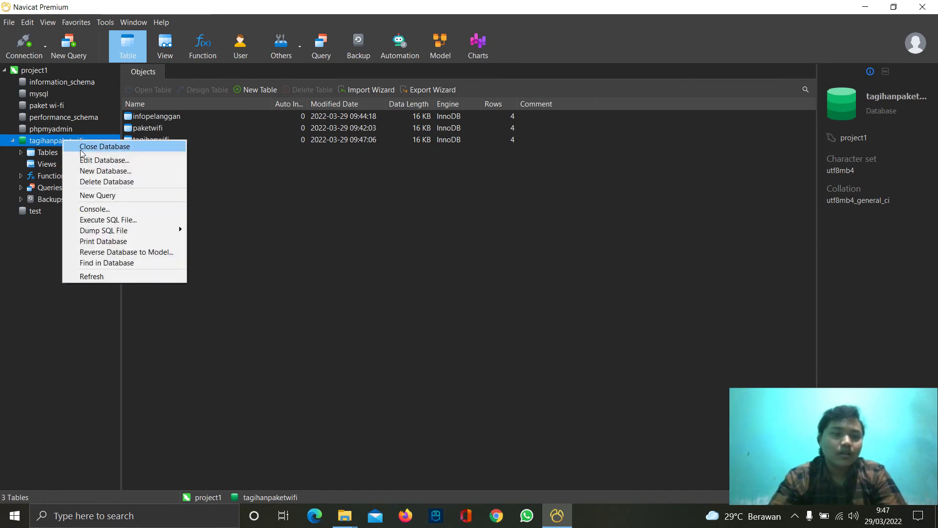
- Open a MySQL console and run 'show tables;' to list the database's tables
{"action": "left_click", "coordinate": [108, 211]}
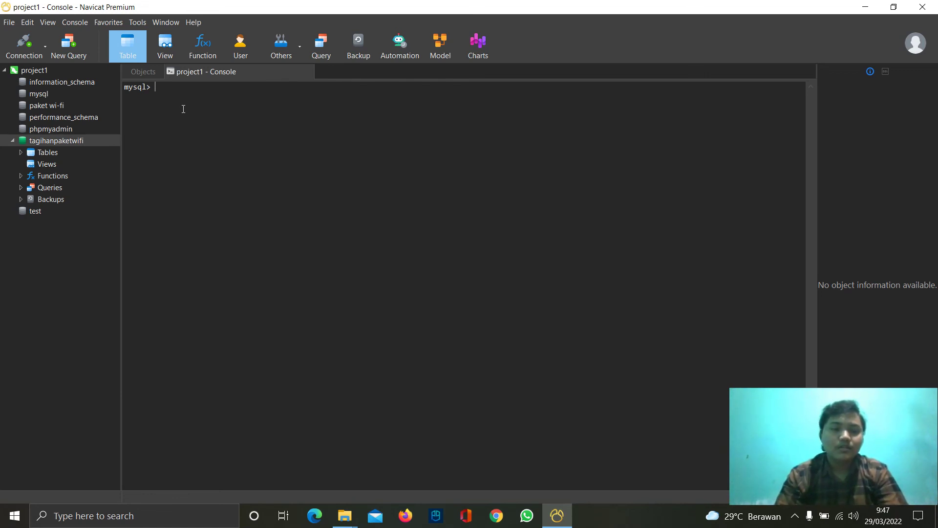
{"action": "type", "text": "show"}
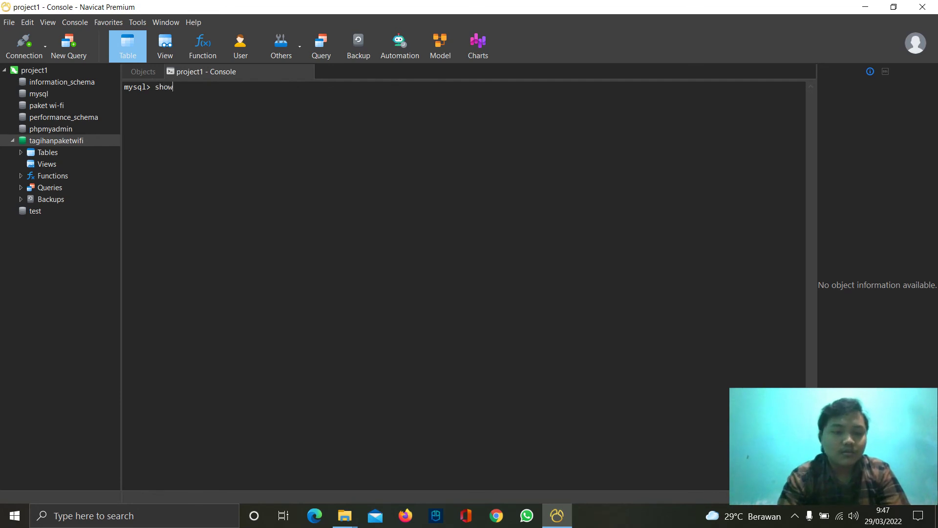
{"action": "type", "text": " tables"}
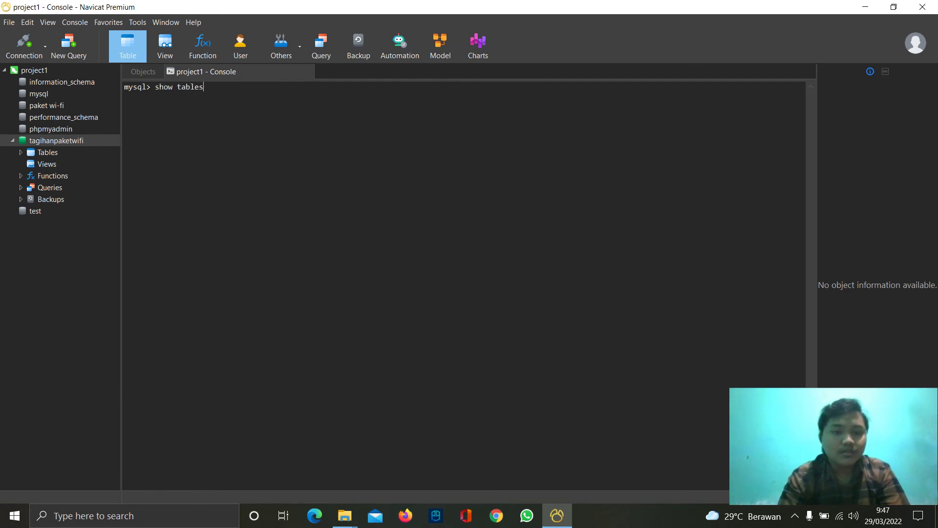
{"action": "type", "text": ";"}
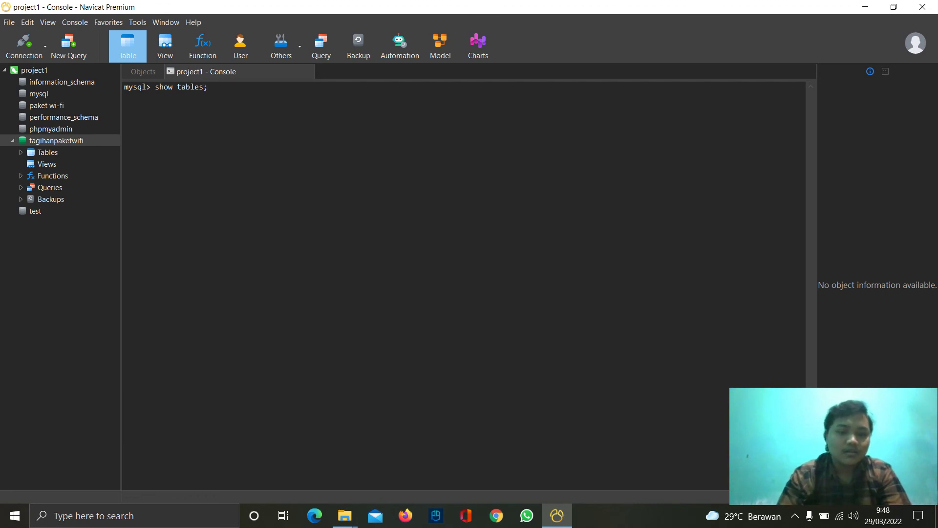
{"action": "key", "text": "Return"}
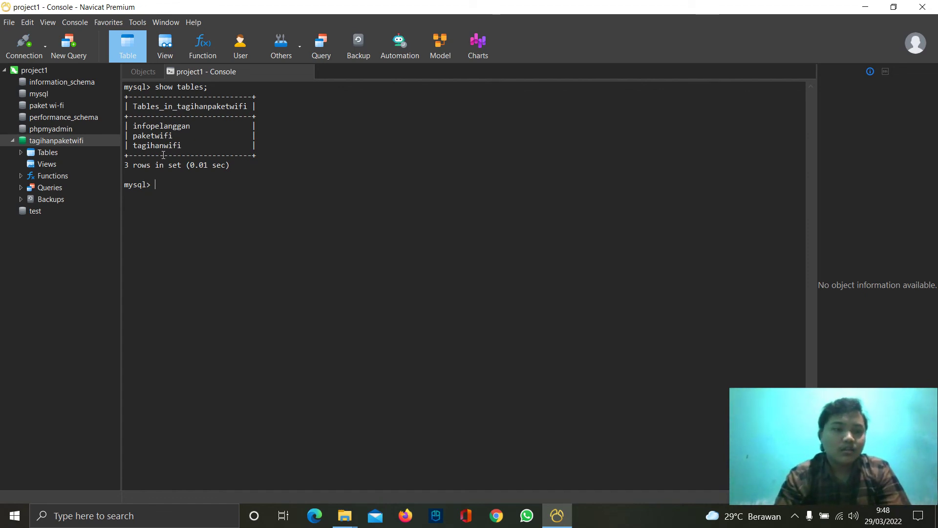
- Run desc paketwifi;, desc infopelanggan; and desc tagihanwifi; to show each table's columns and keys
{"action": "type", "text": "desc"}
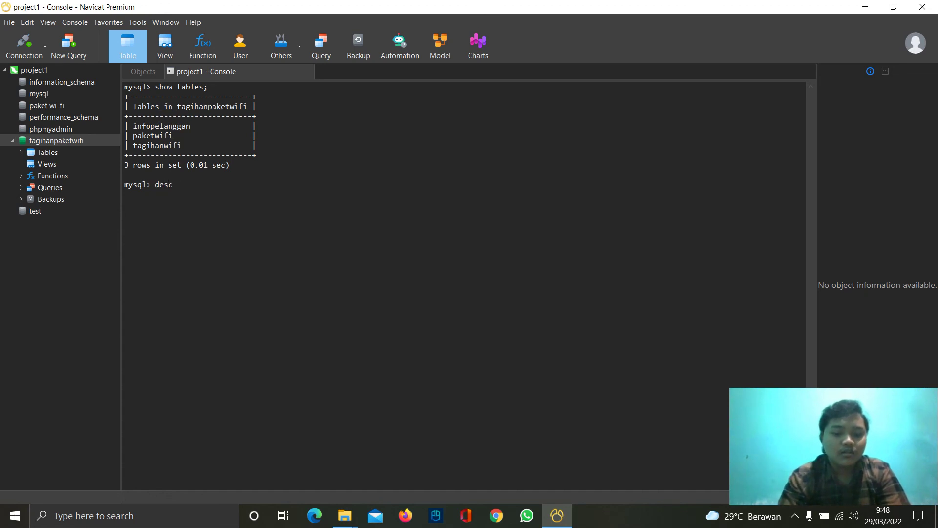
{"action": "type", "text": " paketwifi"}
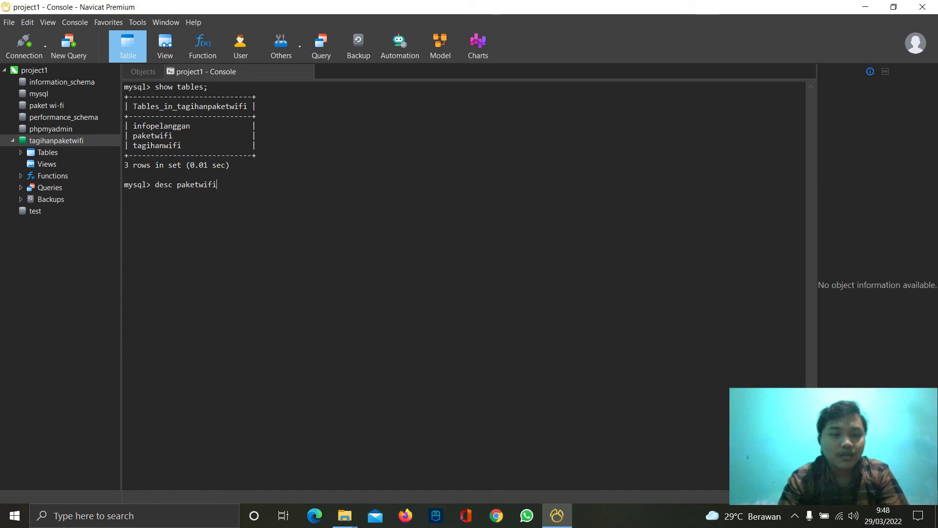
{"action": "type", "text": ";"}
{"action": "key", "text": "Return"}
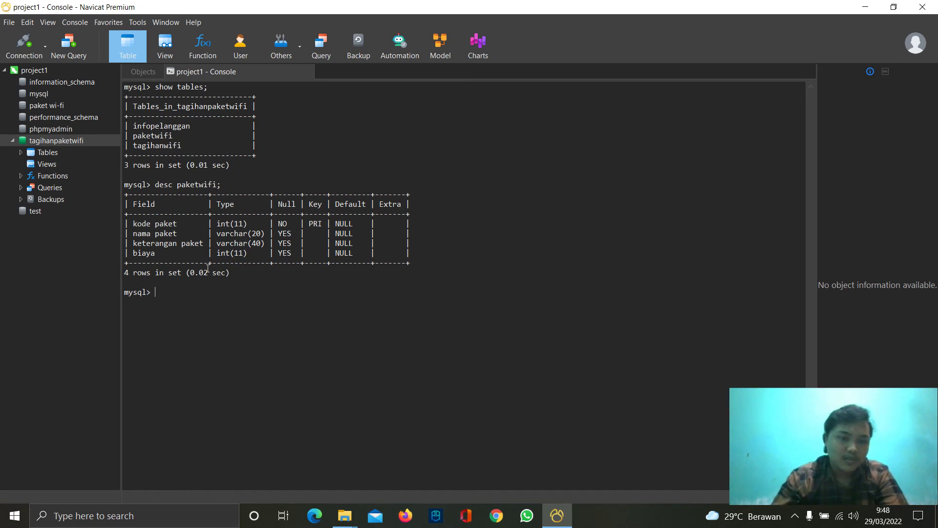
{"action": "type", "text": "desc"}
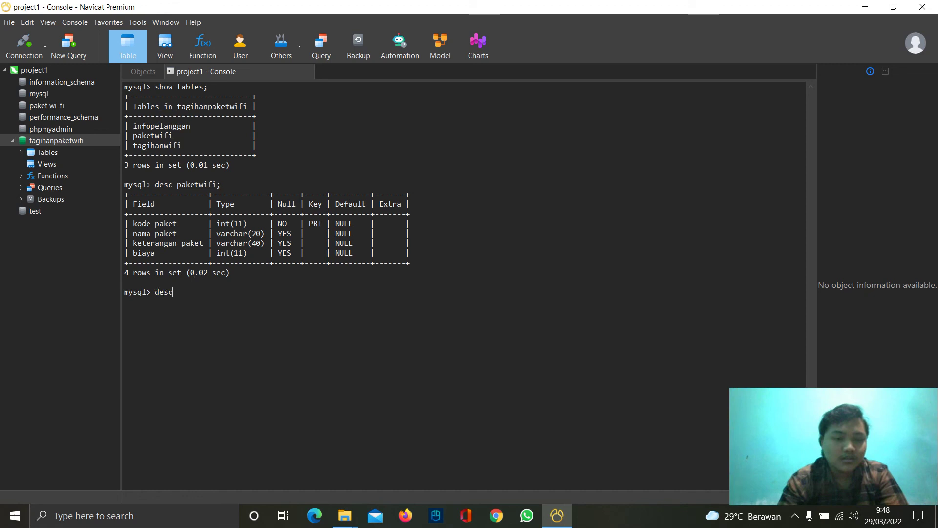
{"action": "type", "text": " infop"}
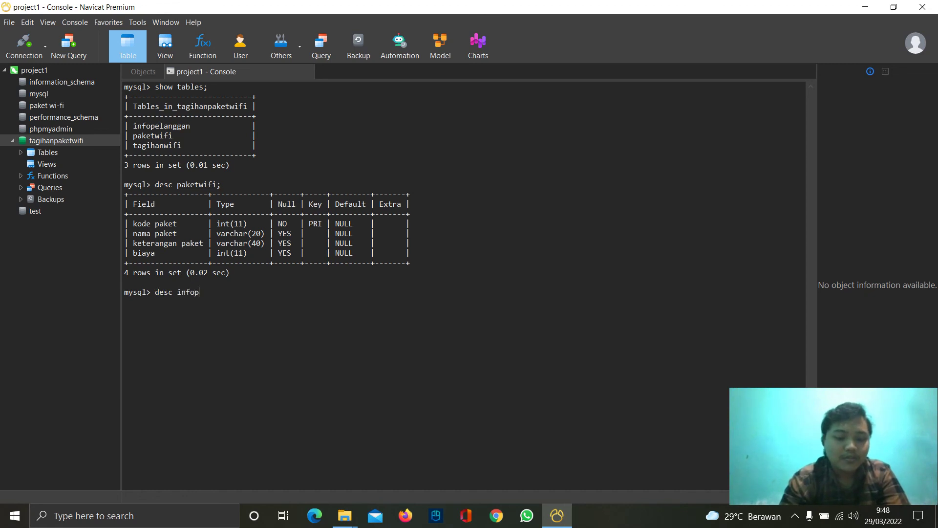
{"action": "type", "text": "elanggan"}
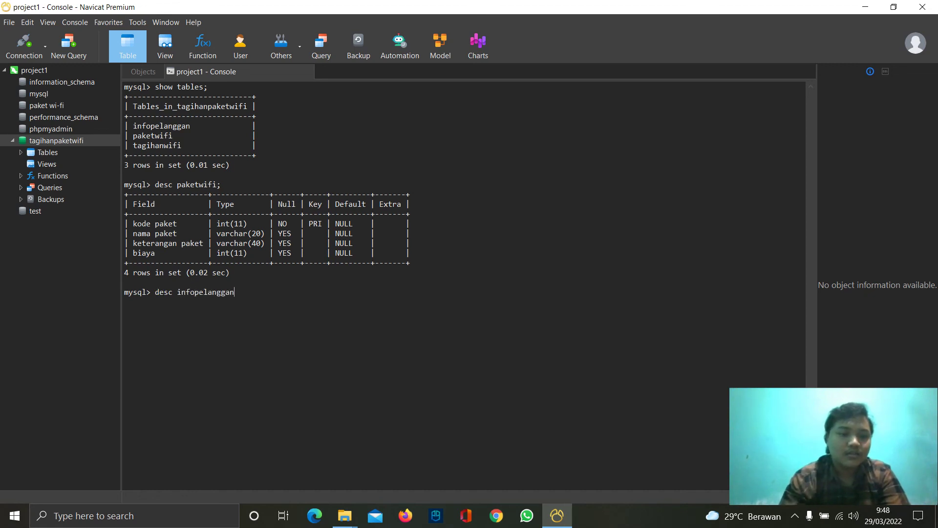
{"action": "type", "text": ";"}
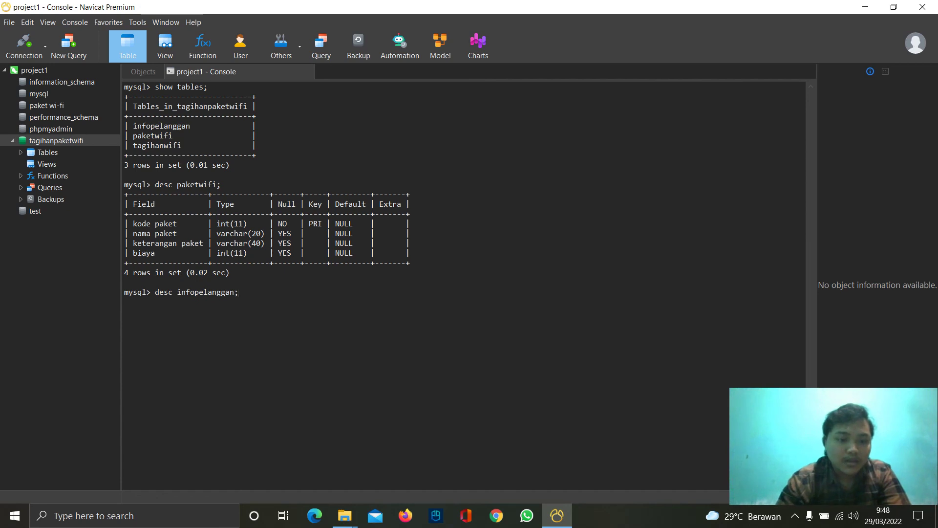
{"action": "key", "text": "Return"}
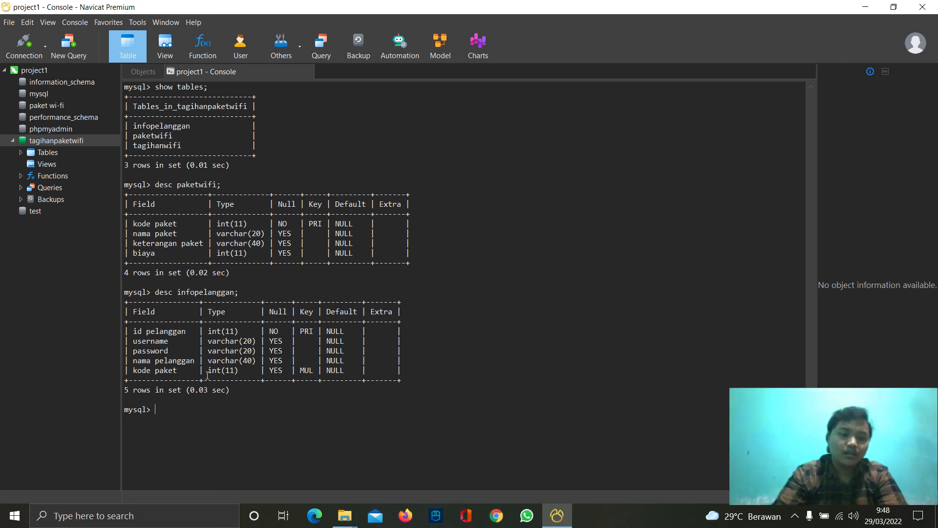
{"action": "type", "text": "desc"}
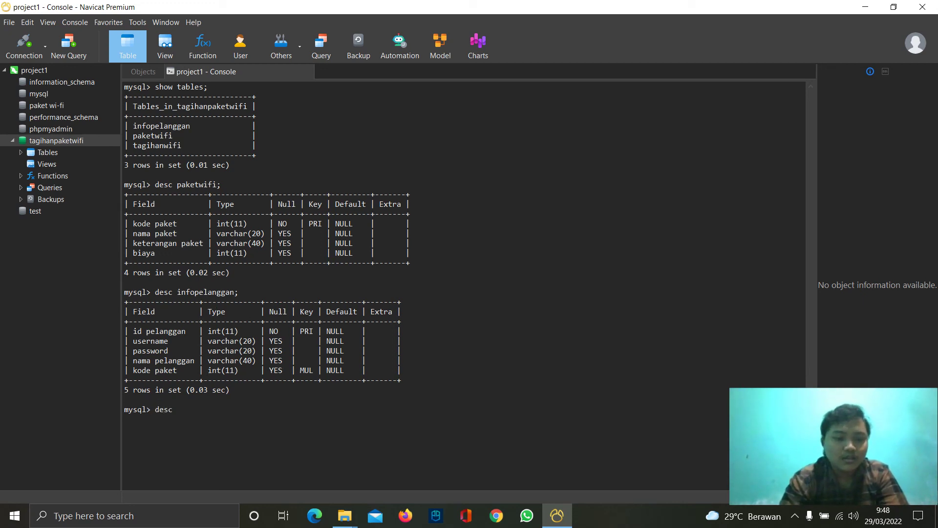
{"action": "type", "text": " tagihanwifi"}
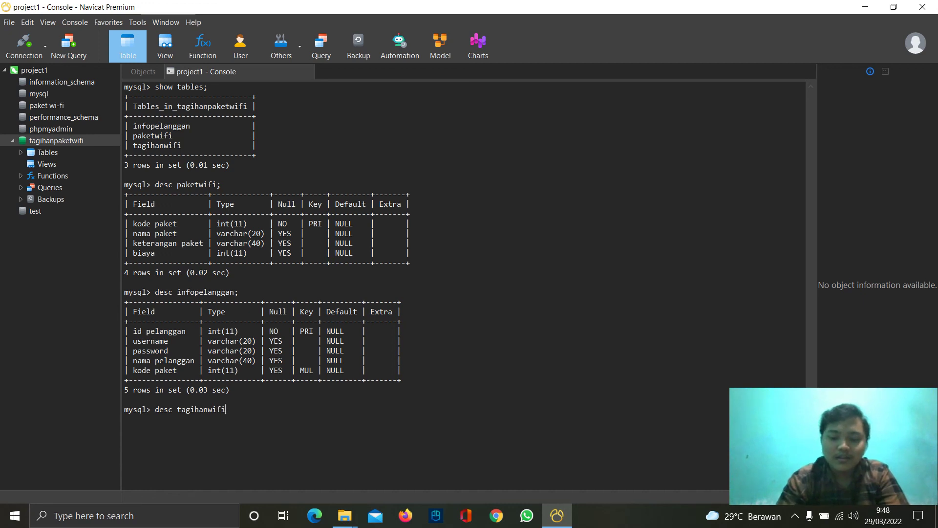
{"action": "type", "text": ";"}
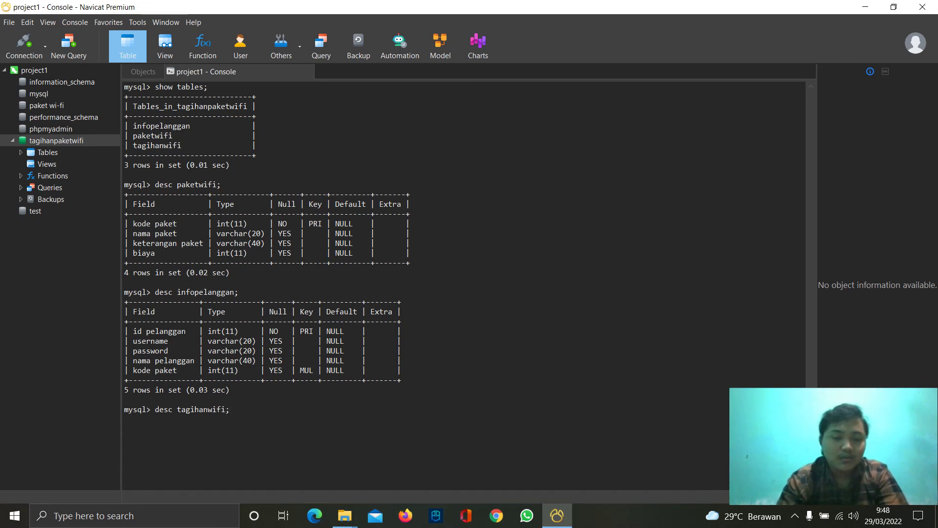
{"action": "key", "text": "Return"}
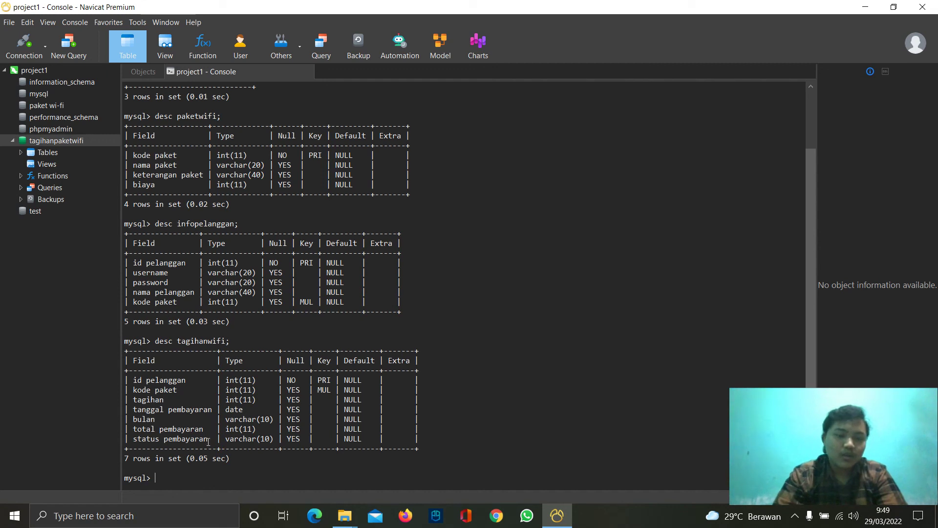
- Run 'select * from tagihanwifi;' to list the four billing rows, then close the console
{"action": "type", "text": "select"}
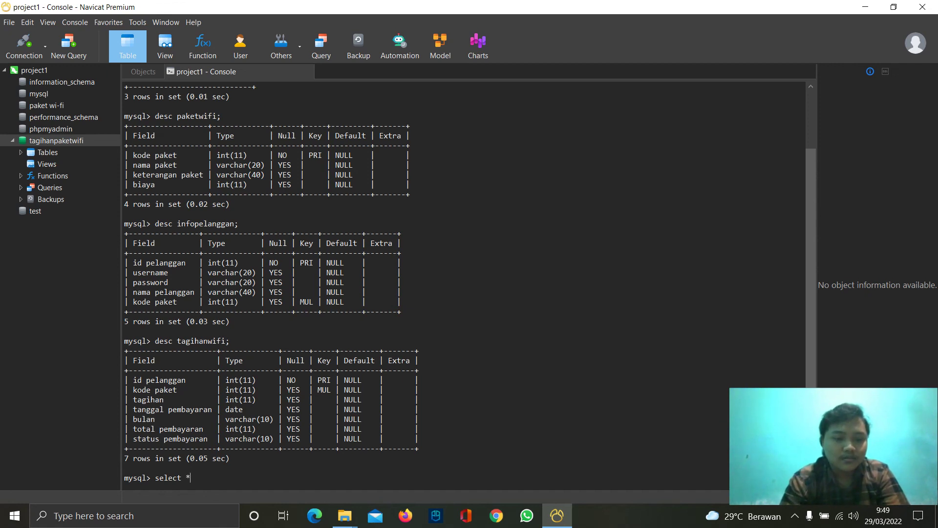
{"action": "type", "text": "* from"}
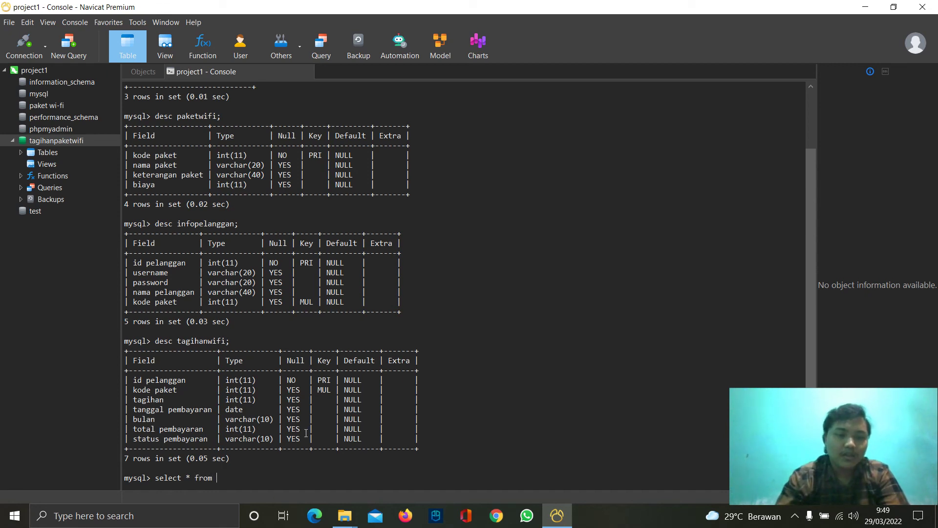
{"action": "type", "text": " tagihanwifi"}
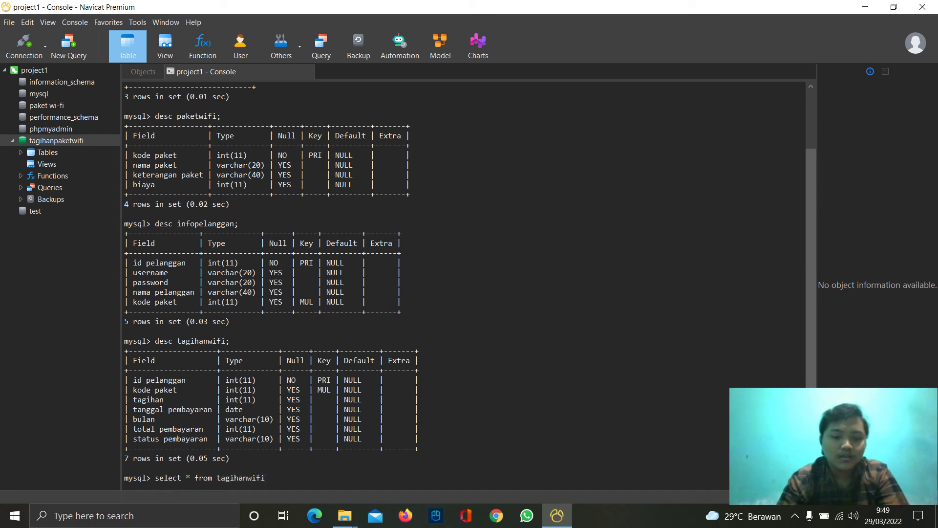
{"action": "type", "text": ";"}
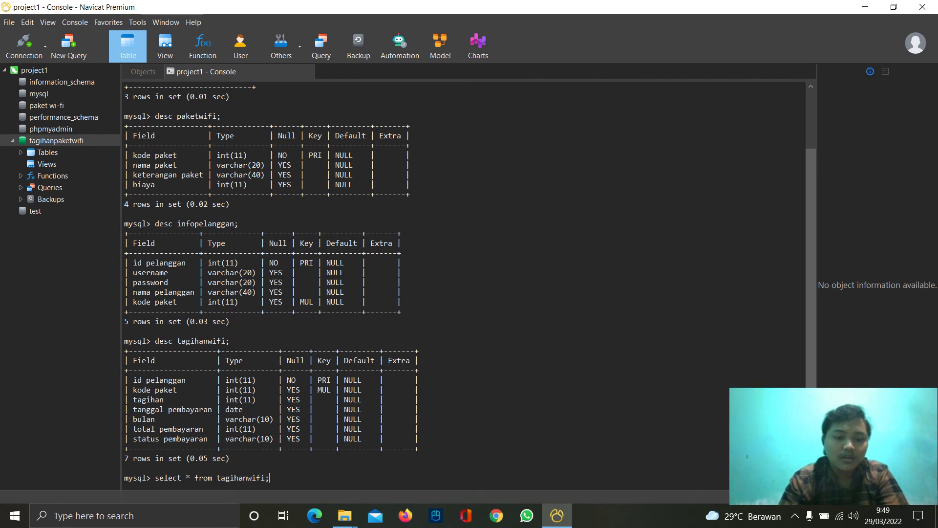
{"action": "key", "text": "Return"}
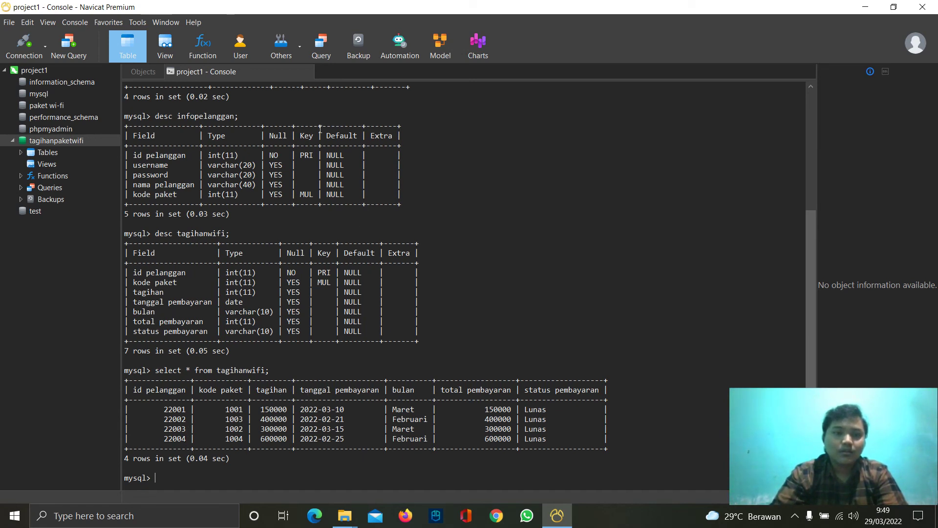
{"action": "left_click", "coordinate": [310, 72]}
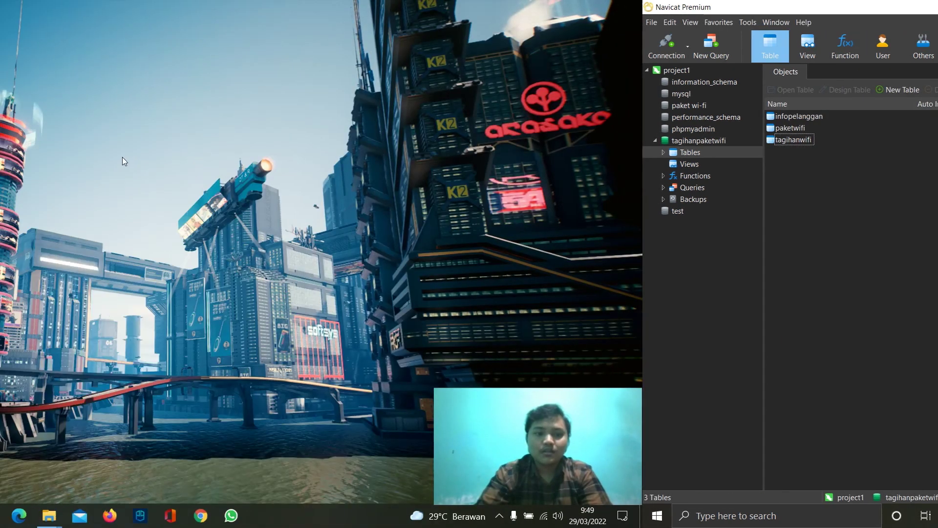